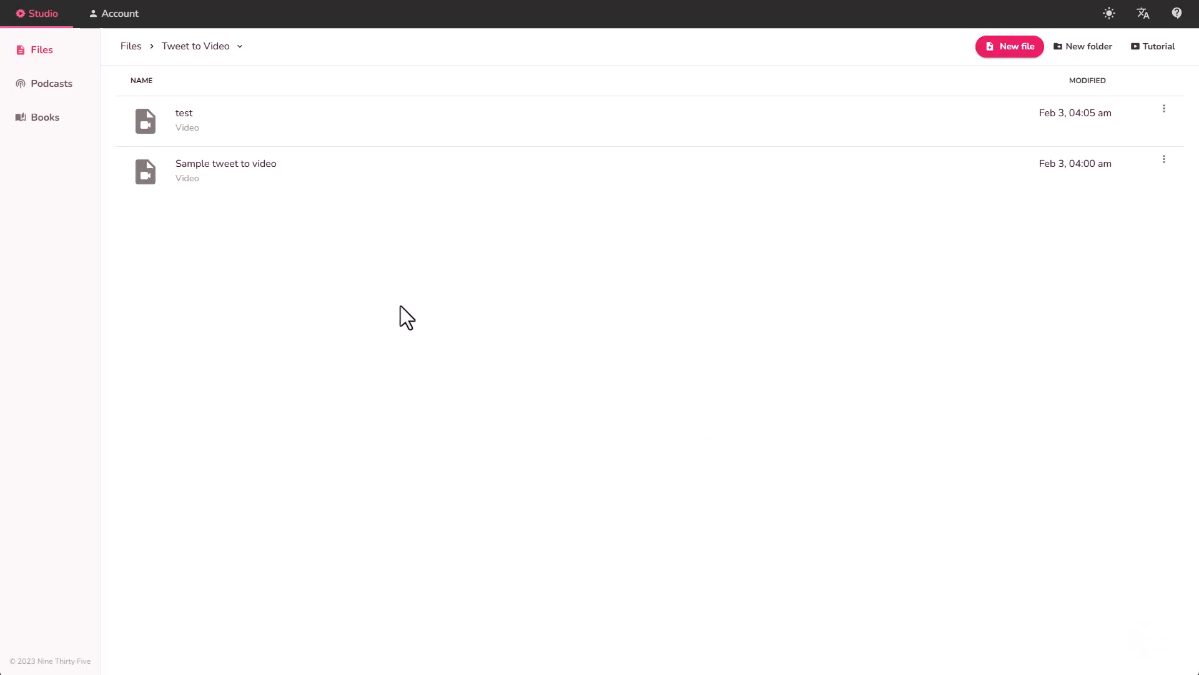
Create a new video file named "Sample" in the Tweet to Video folder.
left_click(1014, 48)
type("Sample")
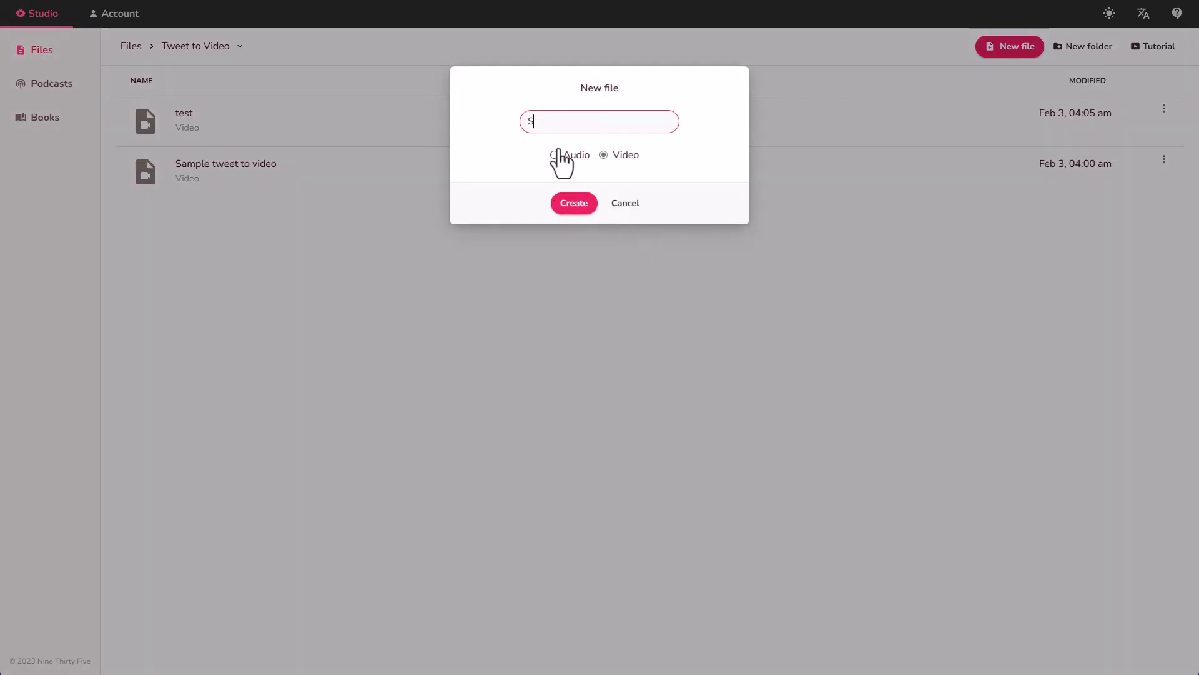
key("Return")
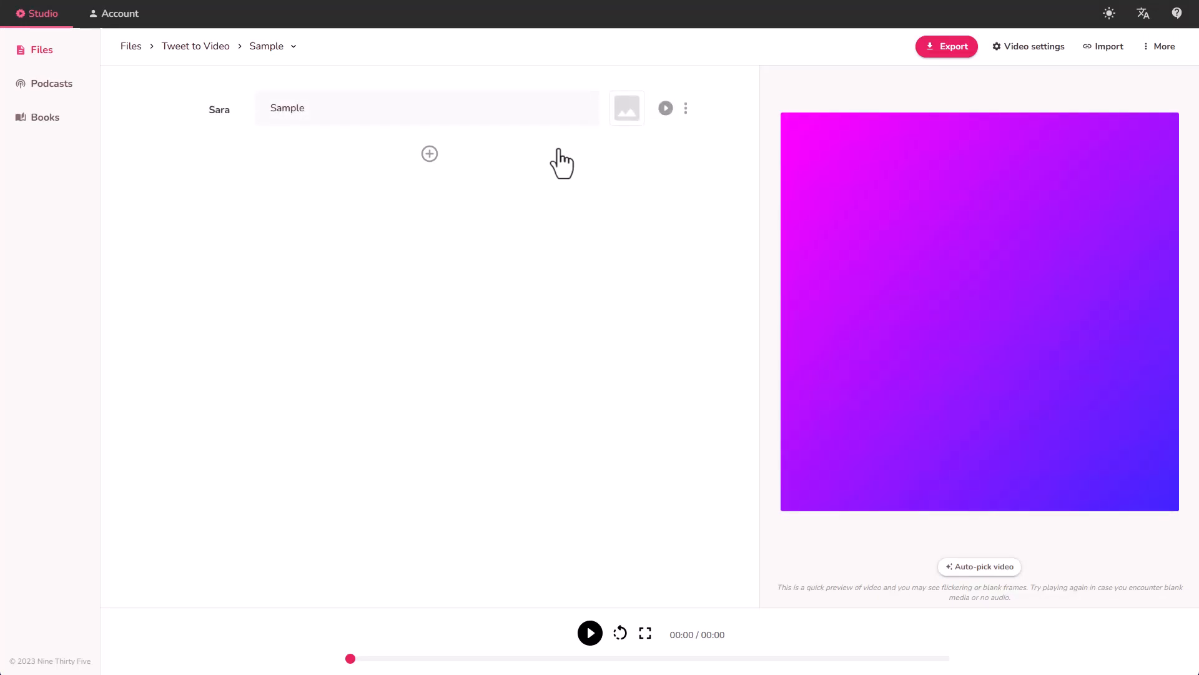
Import the tweet "Setting goals is the first step in turning the invisible into the visible." from Twitter with Tweet to video, using its copied link.
left_click(1113, 53)
left_click(1118, 97)
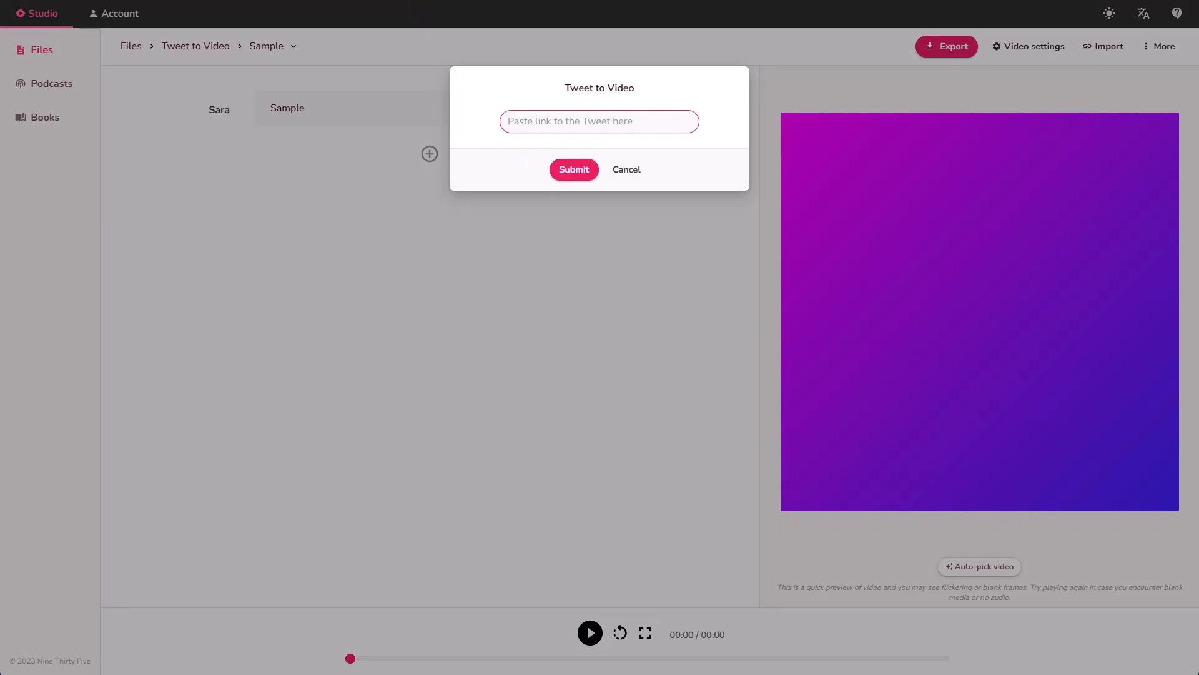
key("ctrl+Tab")
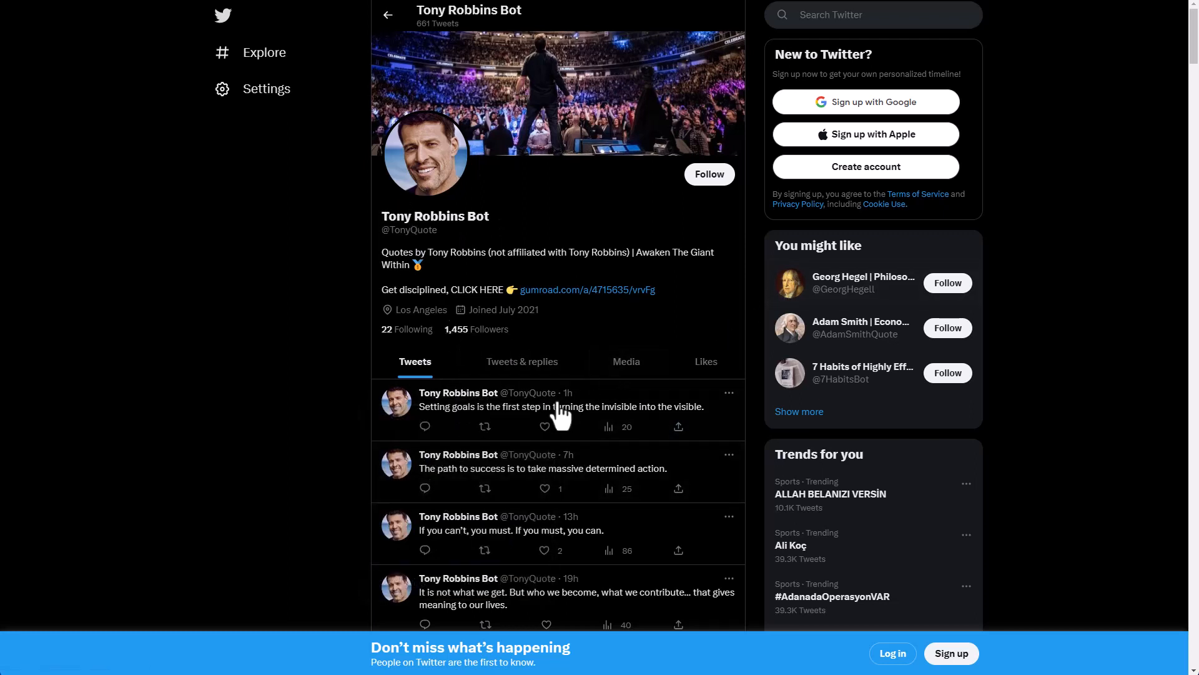
left_click(679, 428)
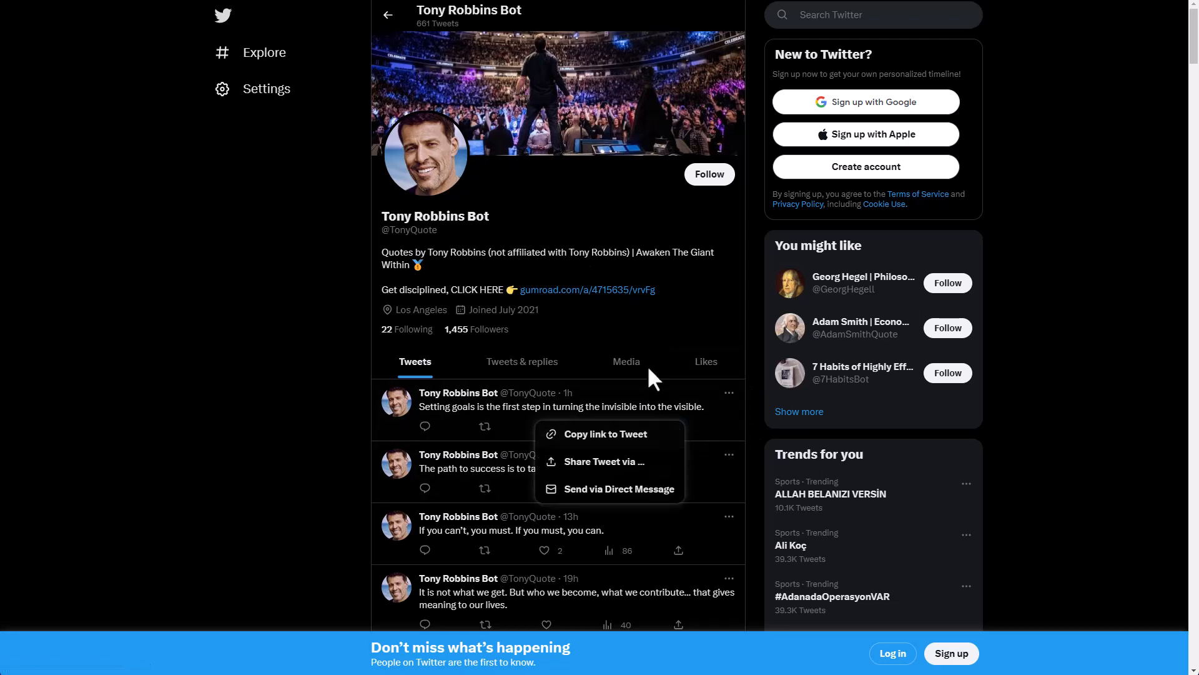
left_click(604, 440)
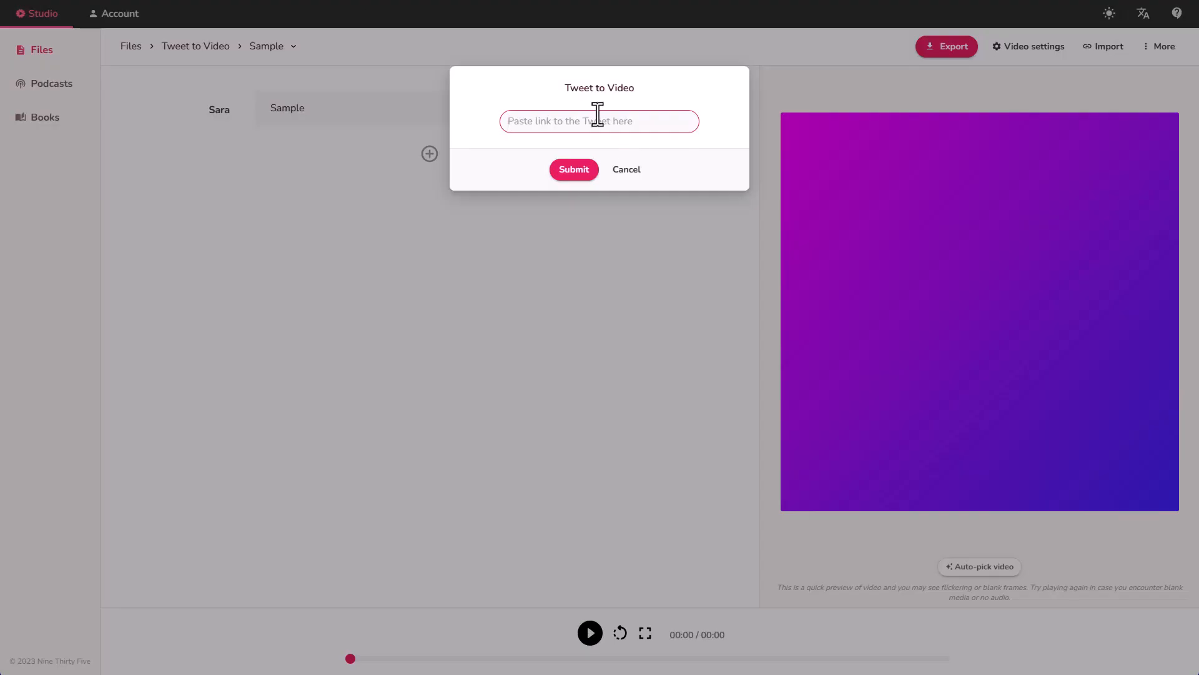
left_click(595, 118)
key("ctrl+v")
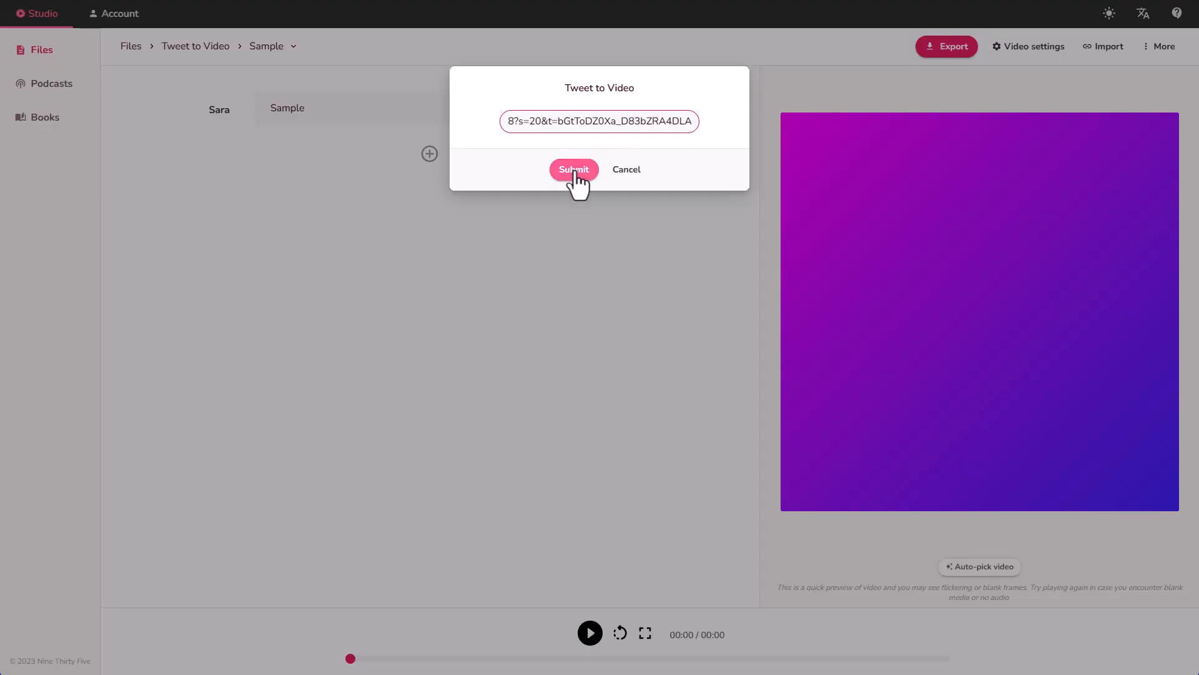
left_click(575, 175)
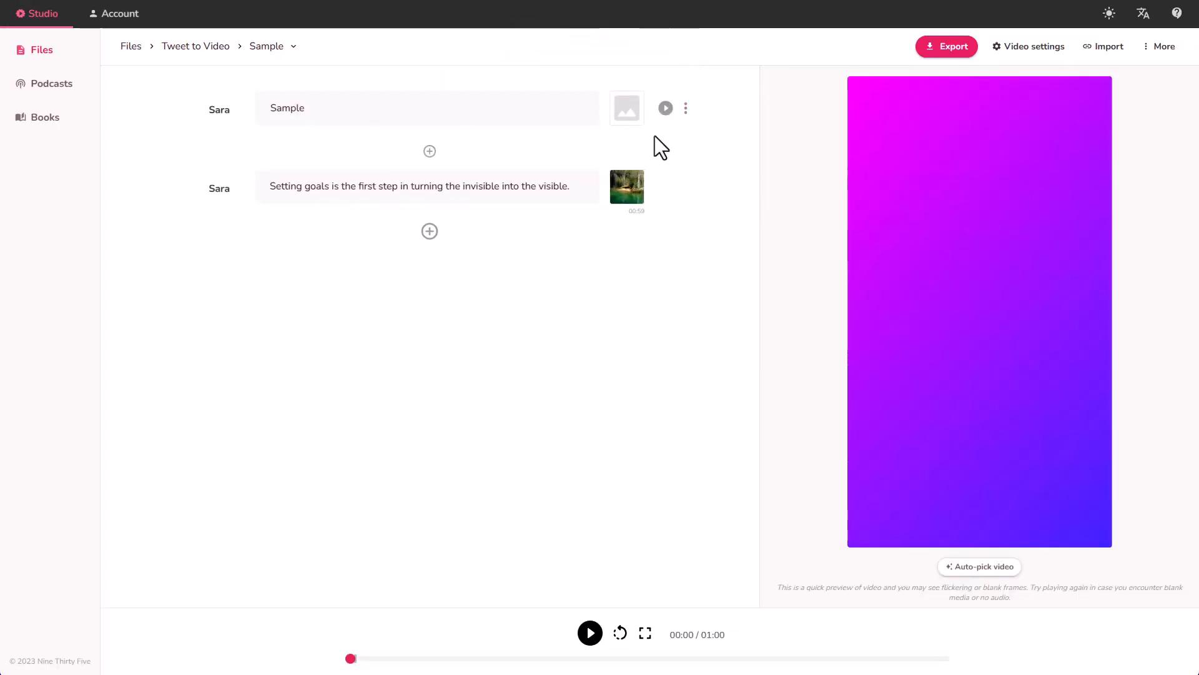
Delete the "Sample" section above the imported tweet.
left_click(686, 110)
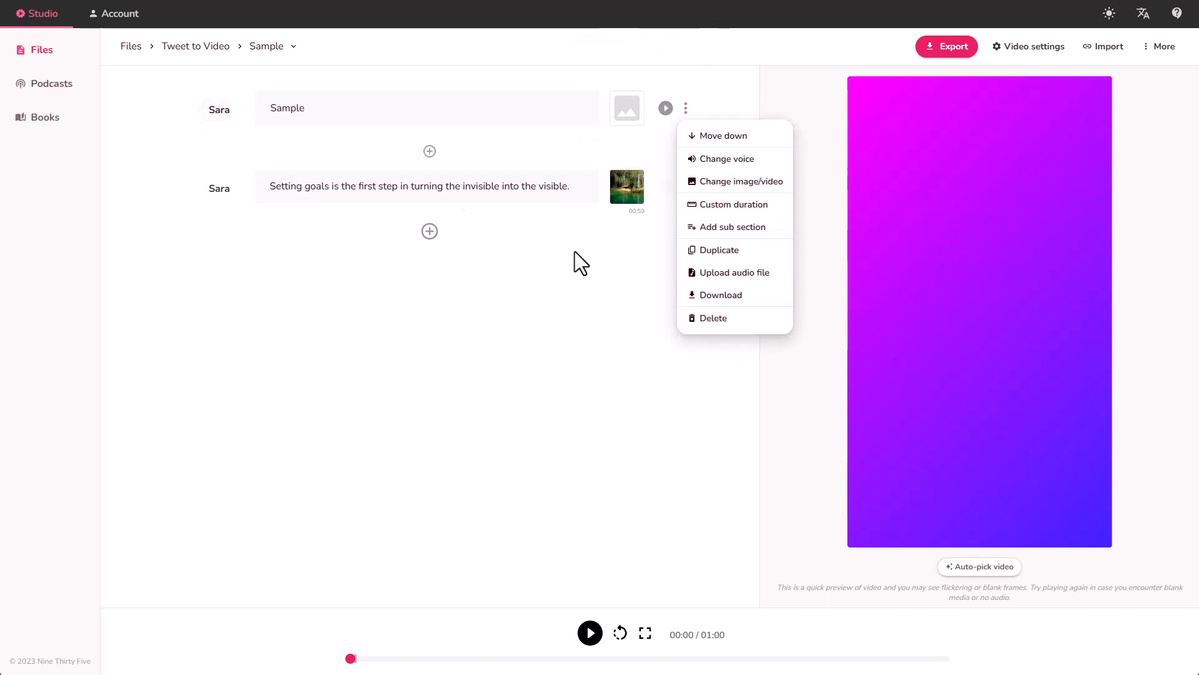
left_click(722, 320)
left_click(680, 35)
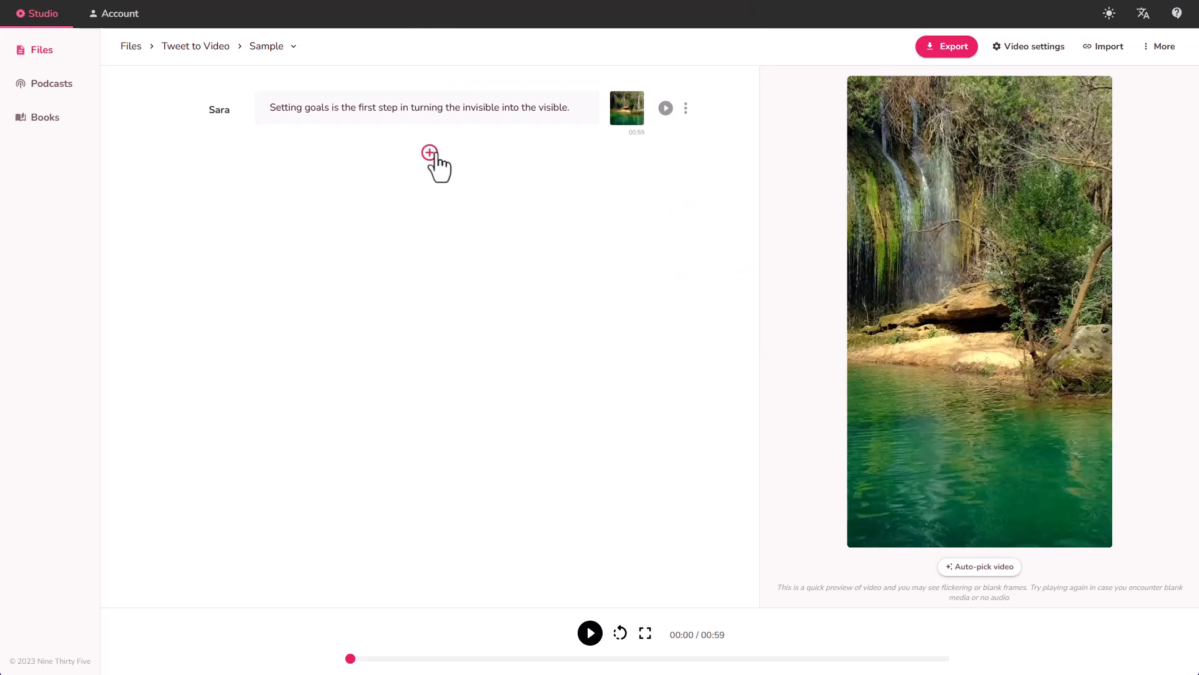
Import the tweet "The path to success is to take massive determined action." from Twitter with Tweet to video, using its copied link.
left_click(1104, 49)
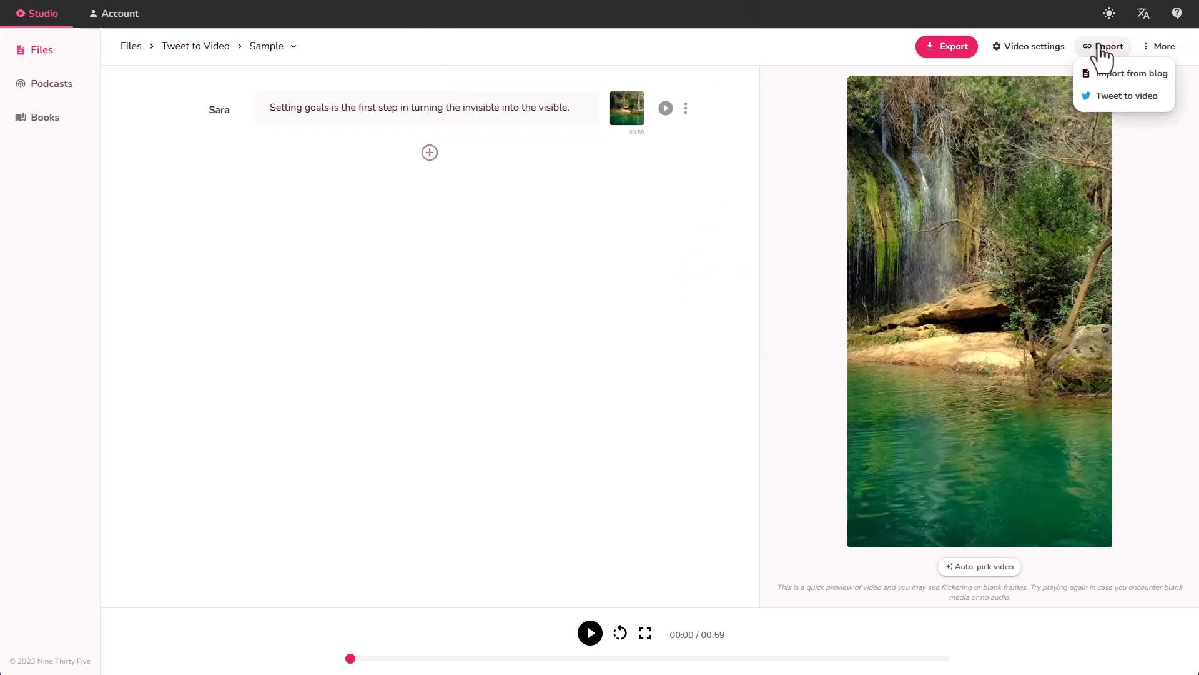
left_click(1106, 99)
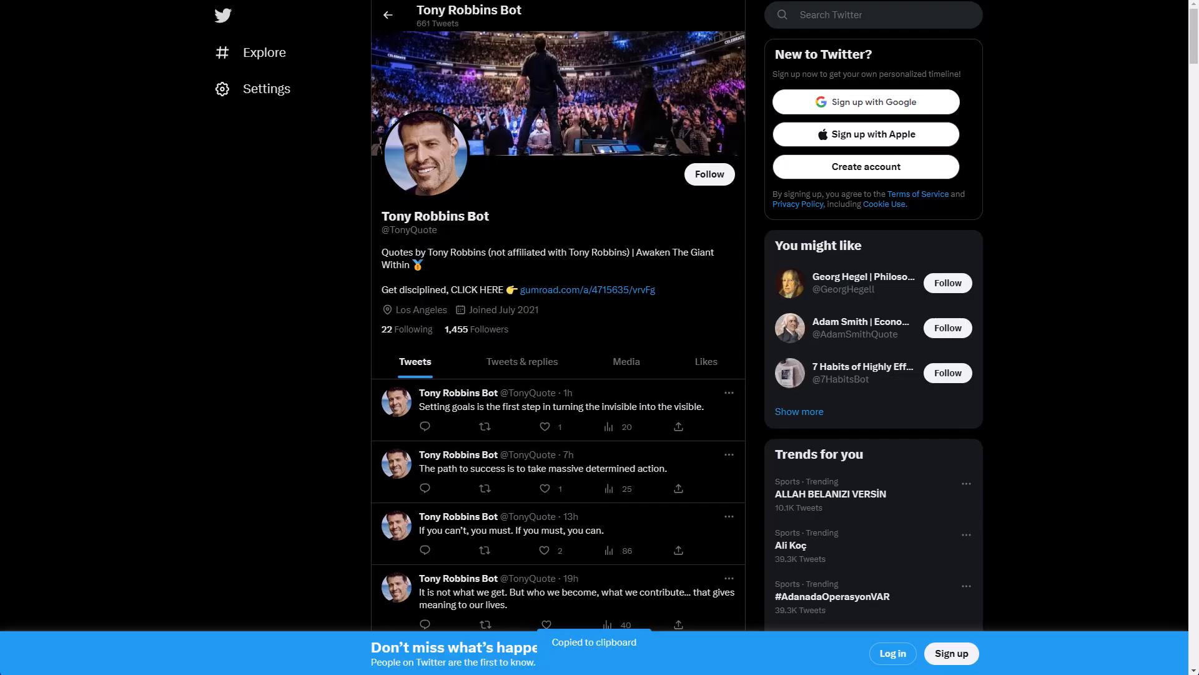
scroll(581, 350, "down", 3)
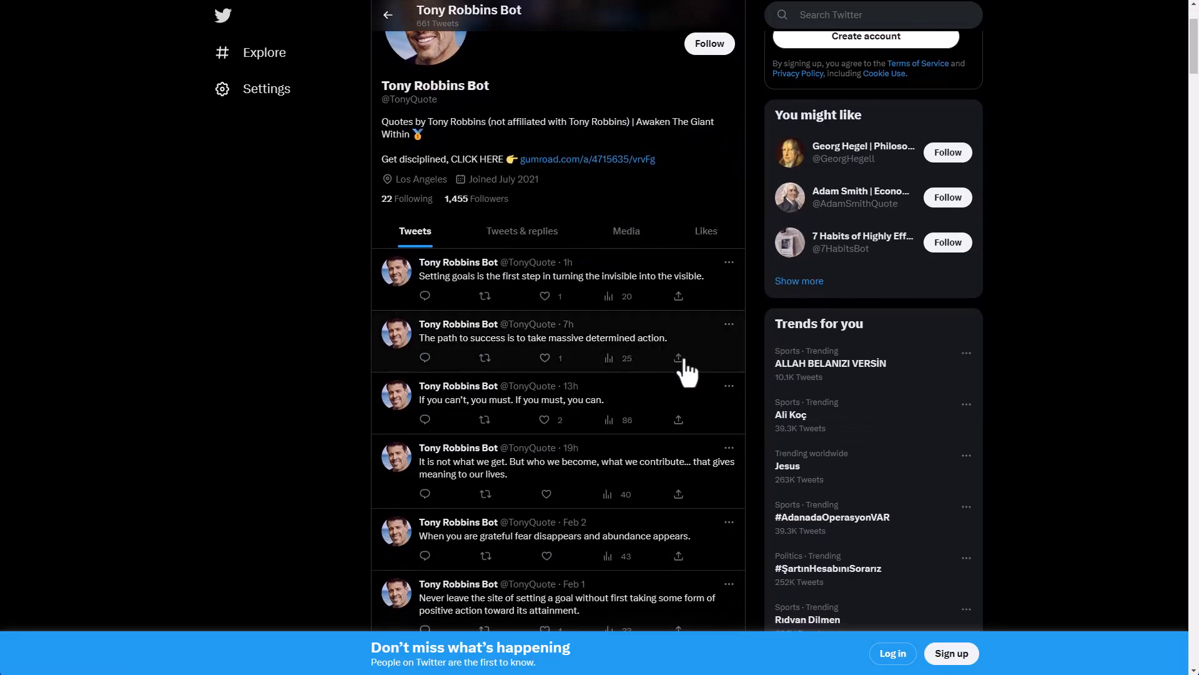
left_click(678, 359)
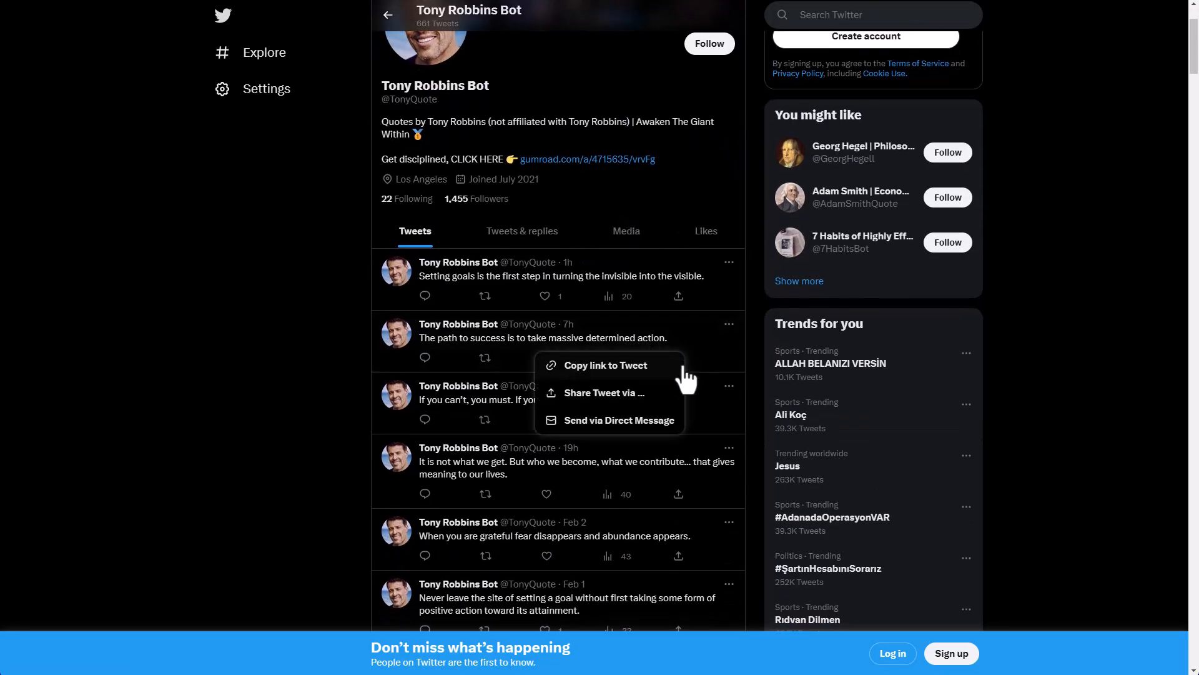
left_click(585, 370)
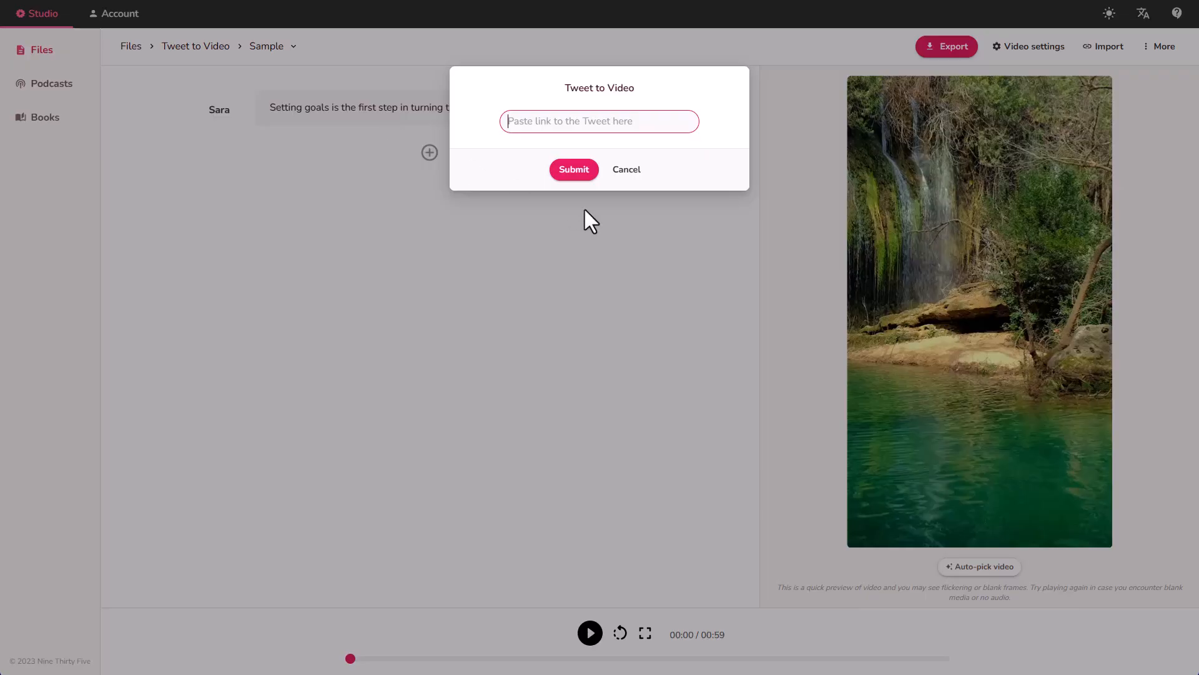
left_click(600, 120)
key("ctrl+v")
left_click(575, 169)
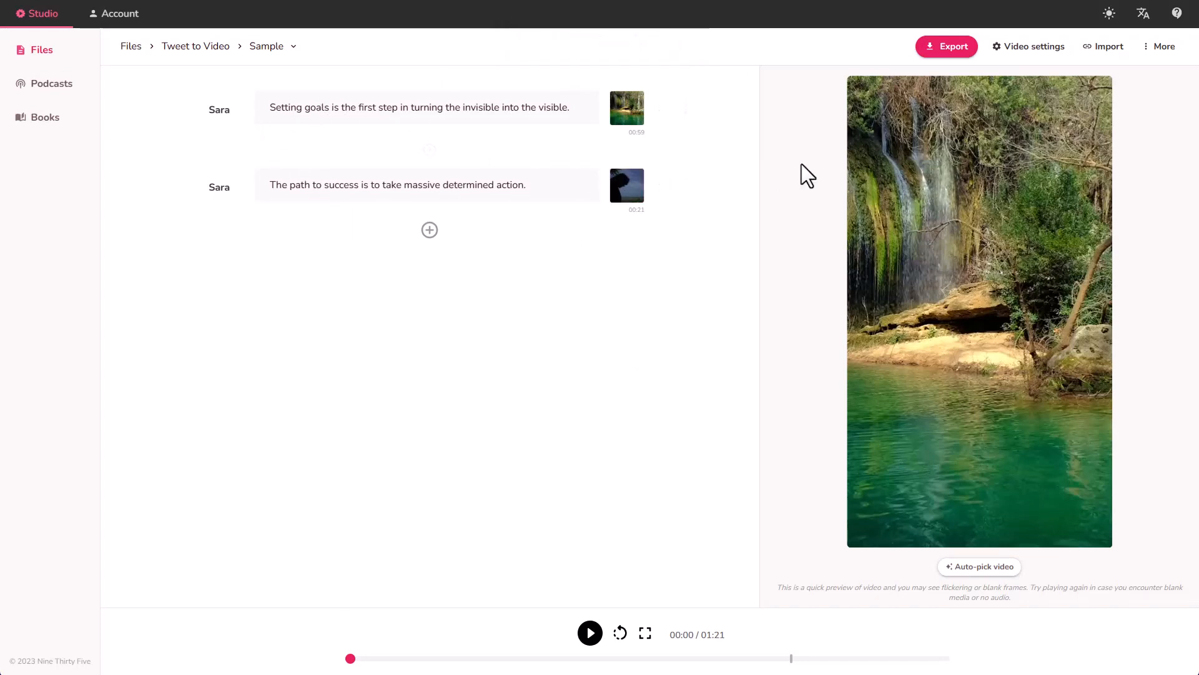
In the video settings, keep the size at Portrait and subtitle placement at Center, set the subtitle font size to Large, and save.
left_click(1004, 50)
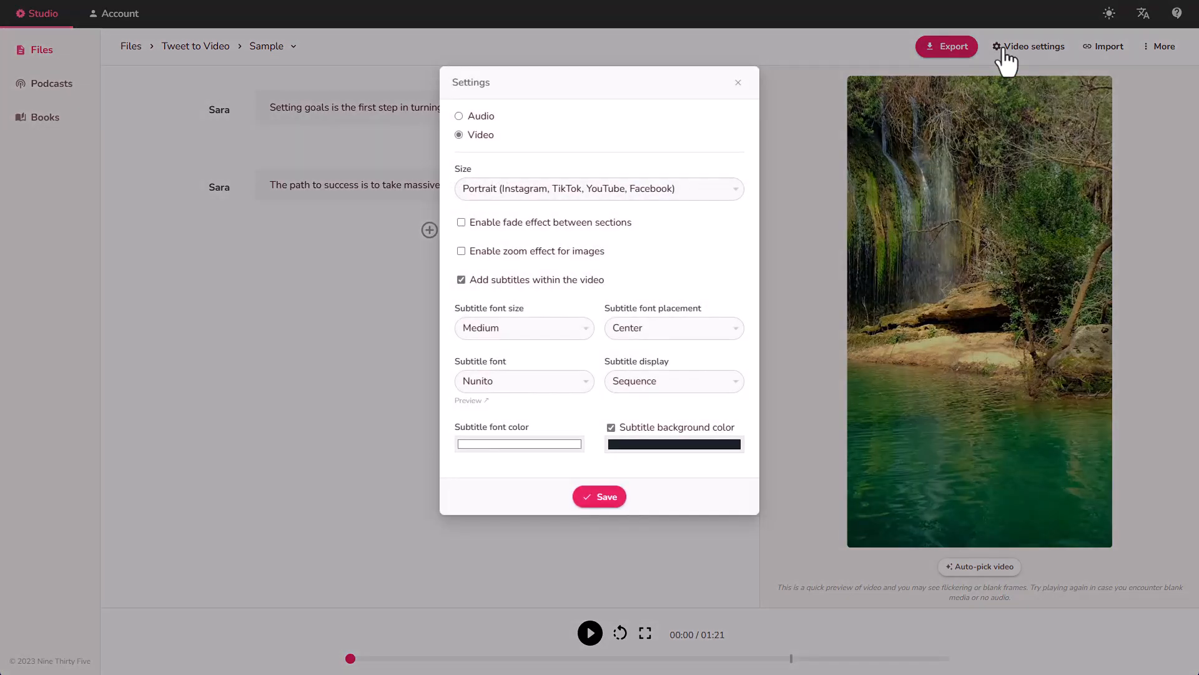
left_click(542, 192)
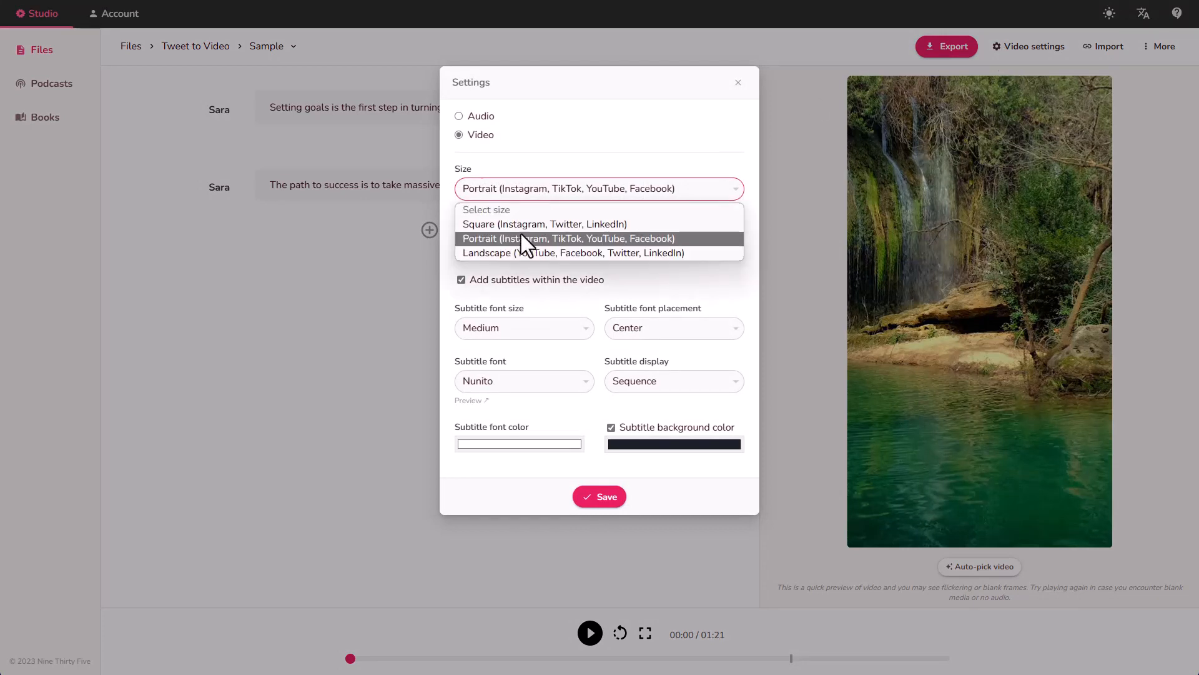
left_click(521, 236)
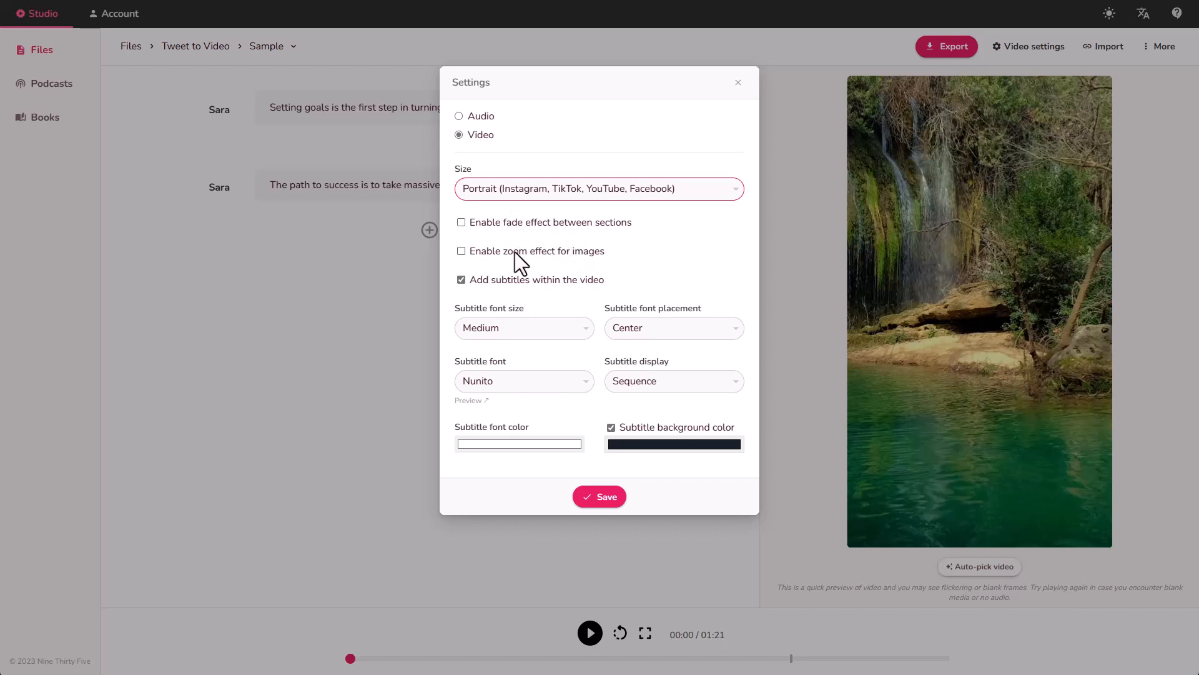
left_click(657, 330)
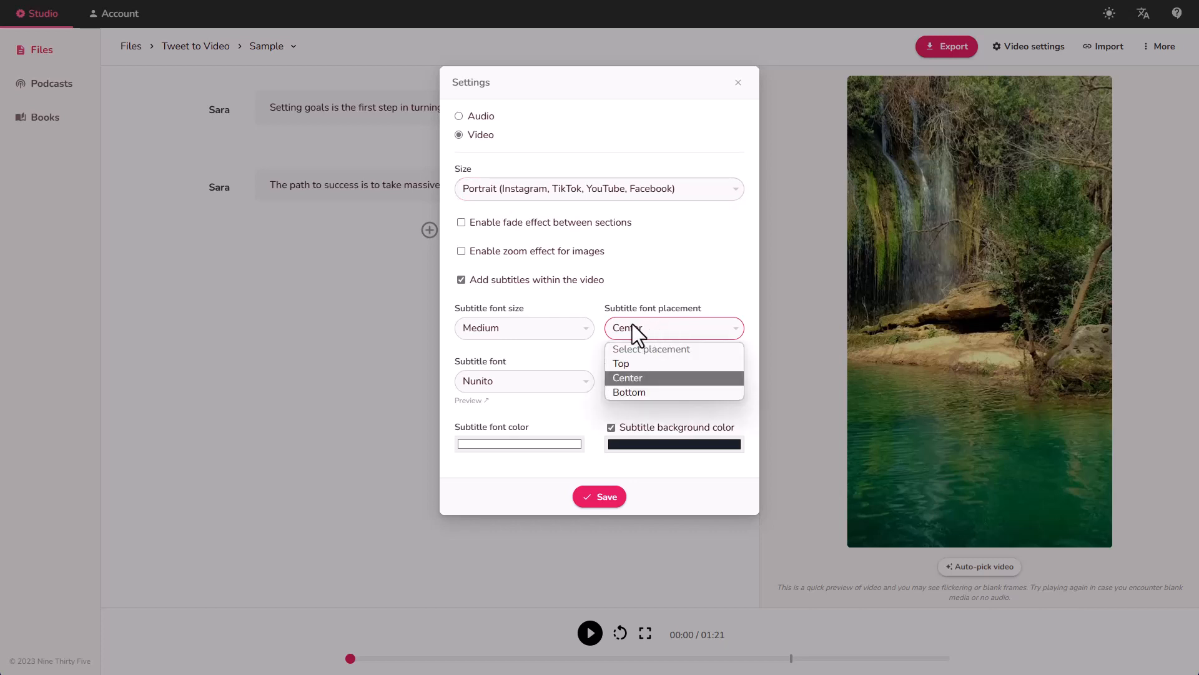
left_click(632, 324)
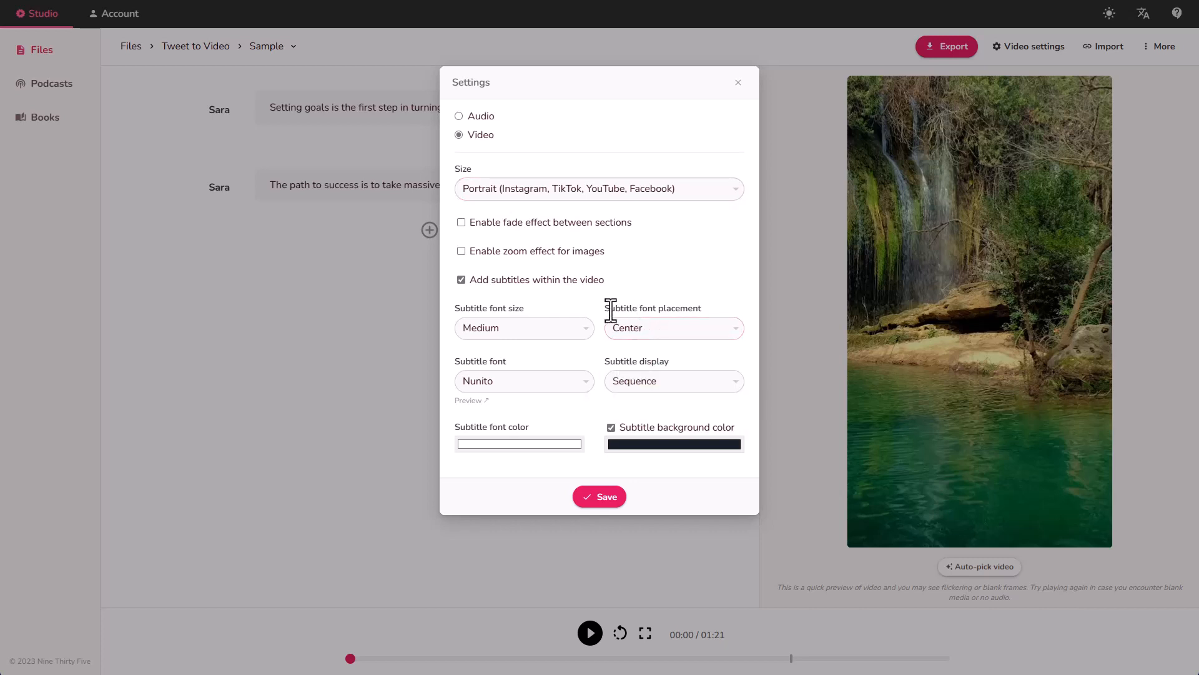
left_click(541, 328)
left_click(503, 389)
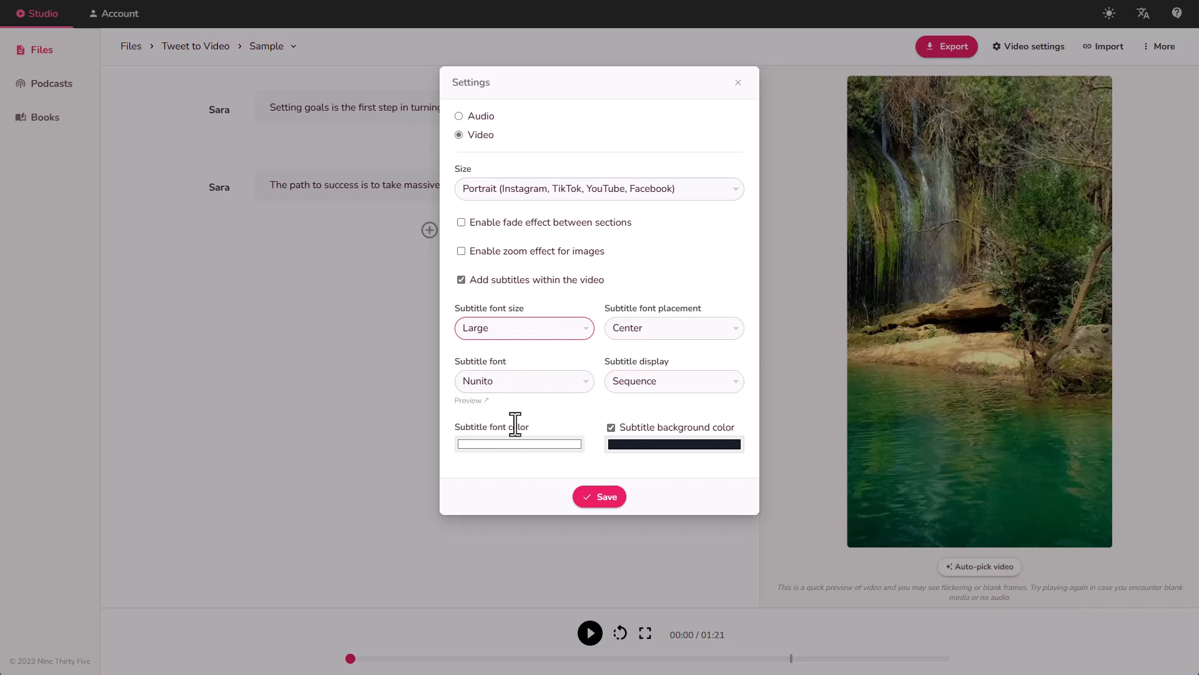
left_click(608, 500)
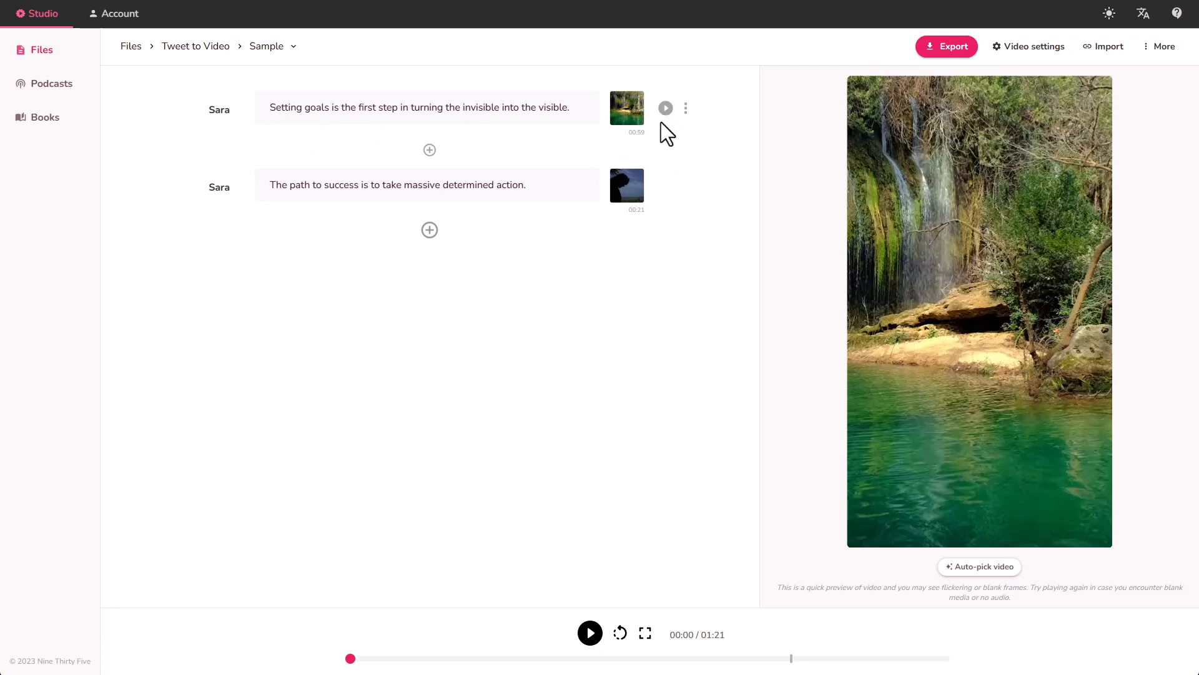
left_click(686, 107)
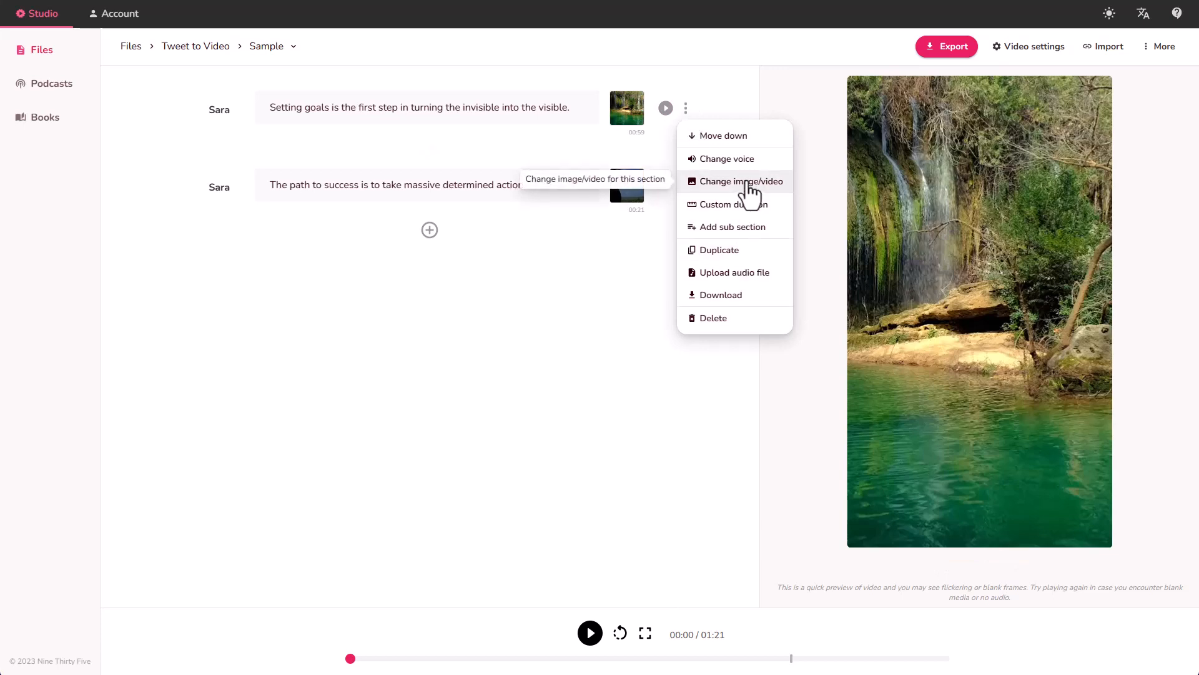
left_click(742, 182)
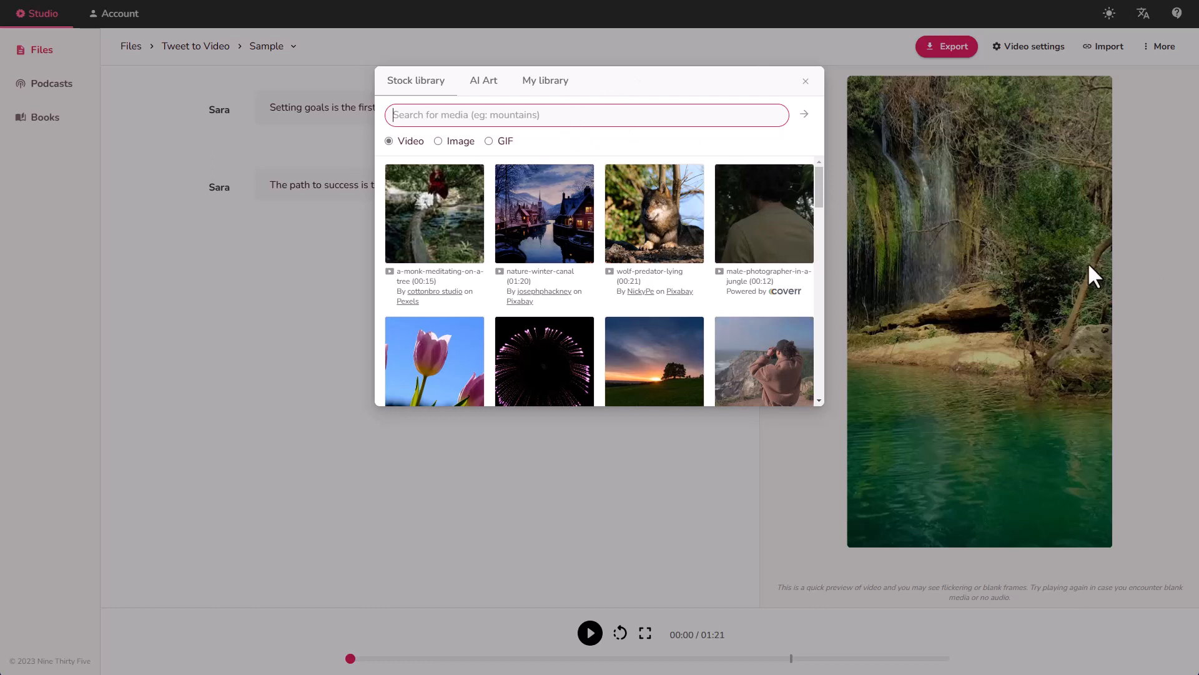
left_click(609, 385)
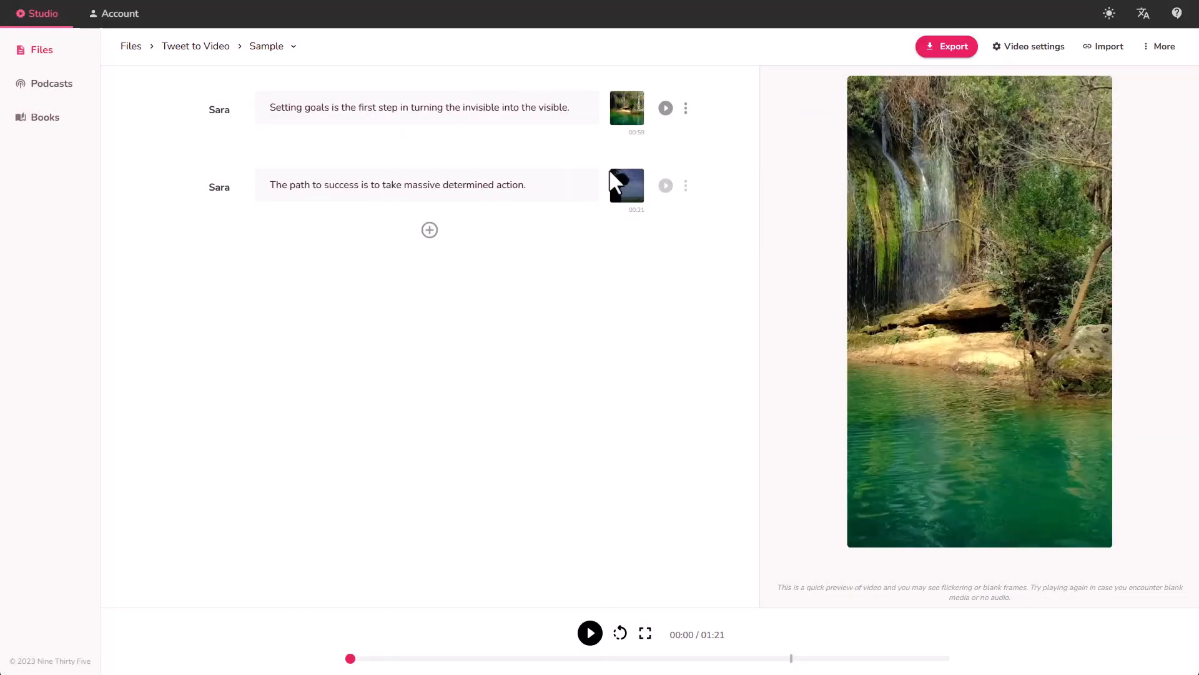
Play the first section to preview its voiceover and tweet overlay.
left_click(666, 109)
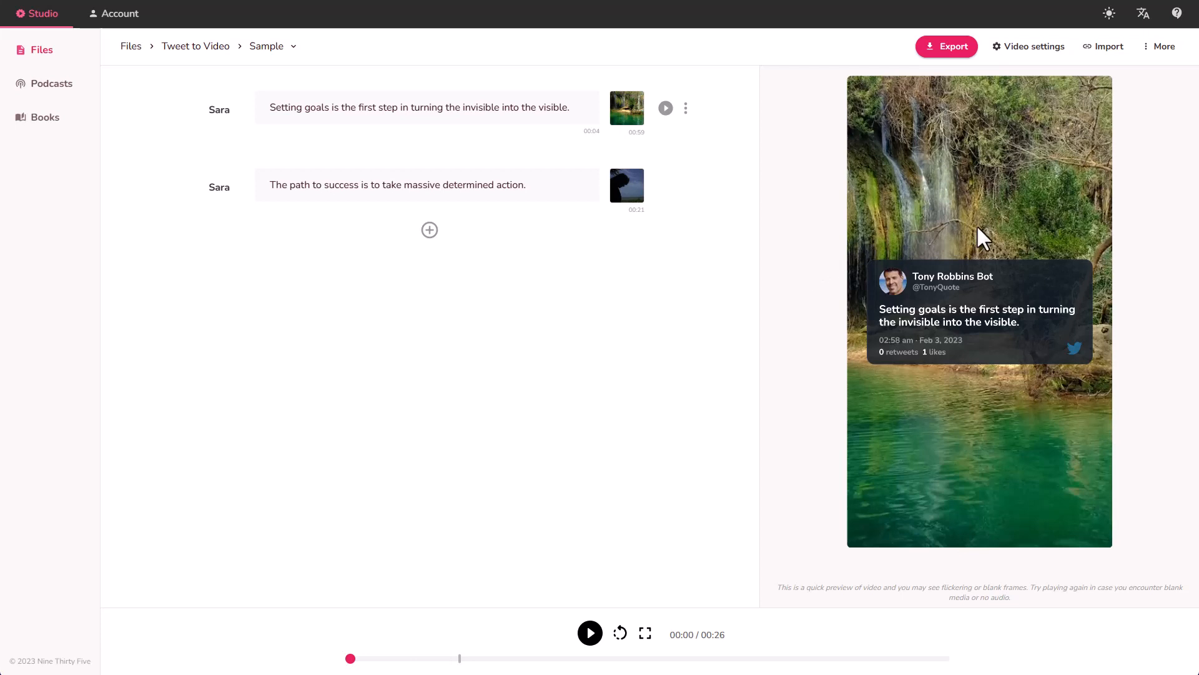
Search the stock video library for the first section's background with "man thinking", followed by "man idea".
left_click(686, 108)
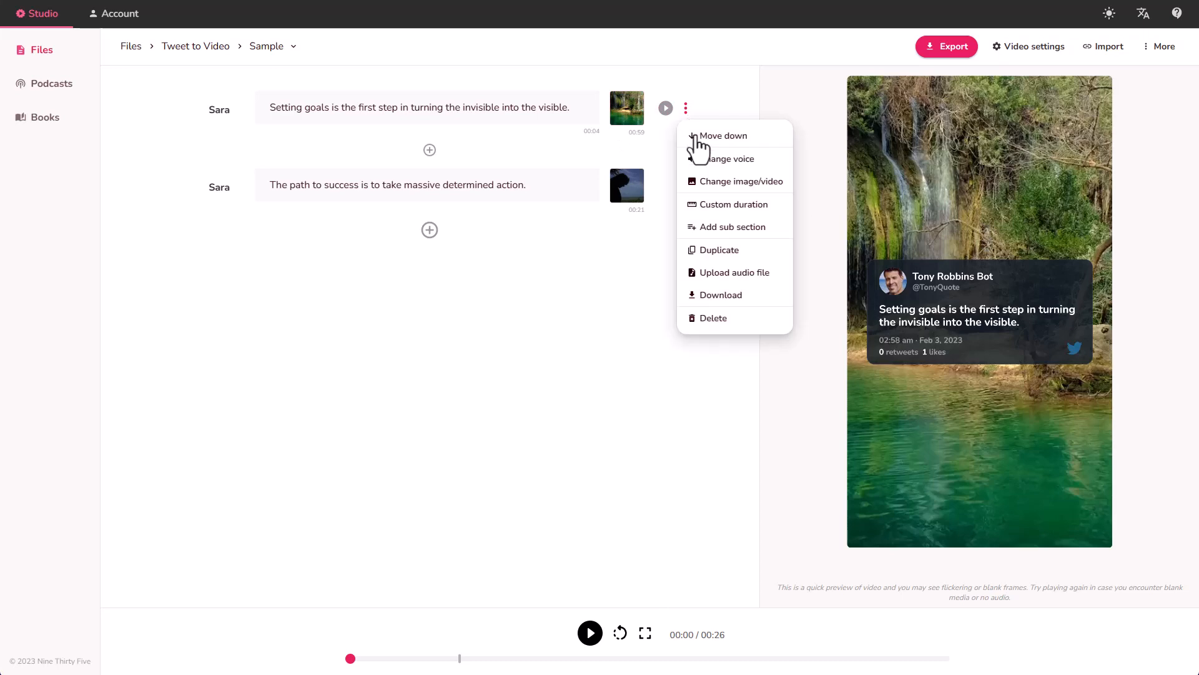
left_click(739, 188)
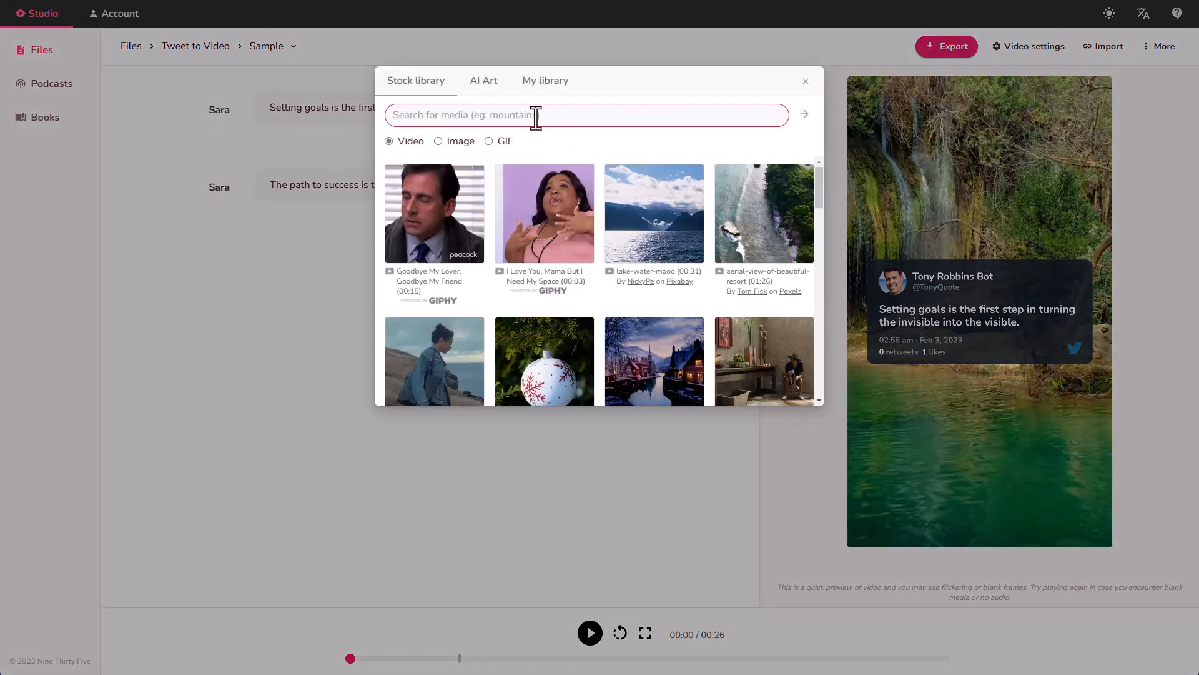
type("man thinking")
key("Return")
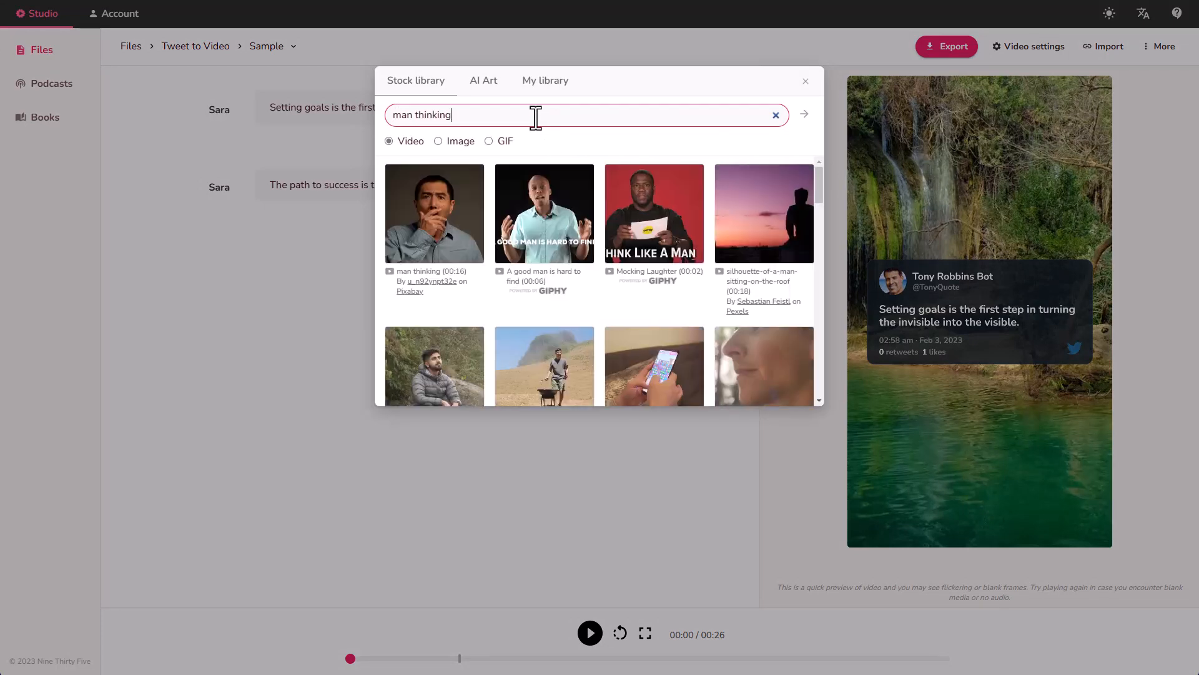
key("ctrl+shift+Left")
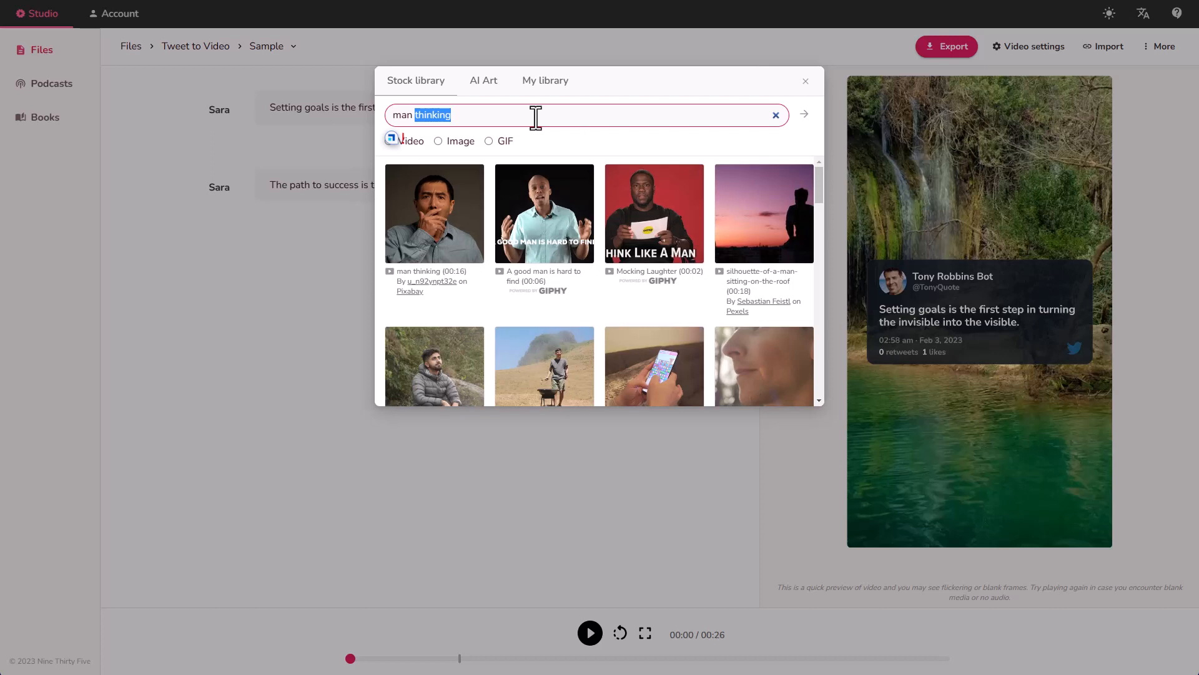
type("idea")
key("Return")
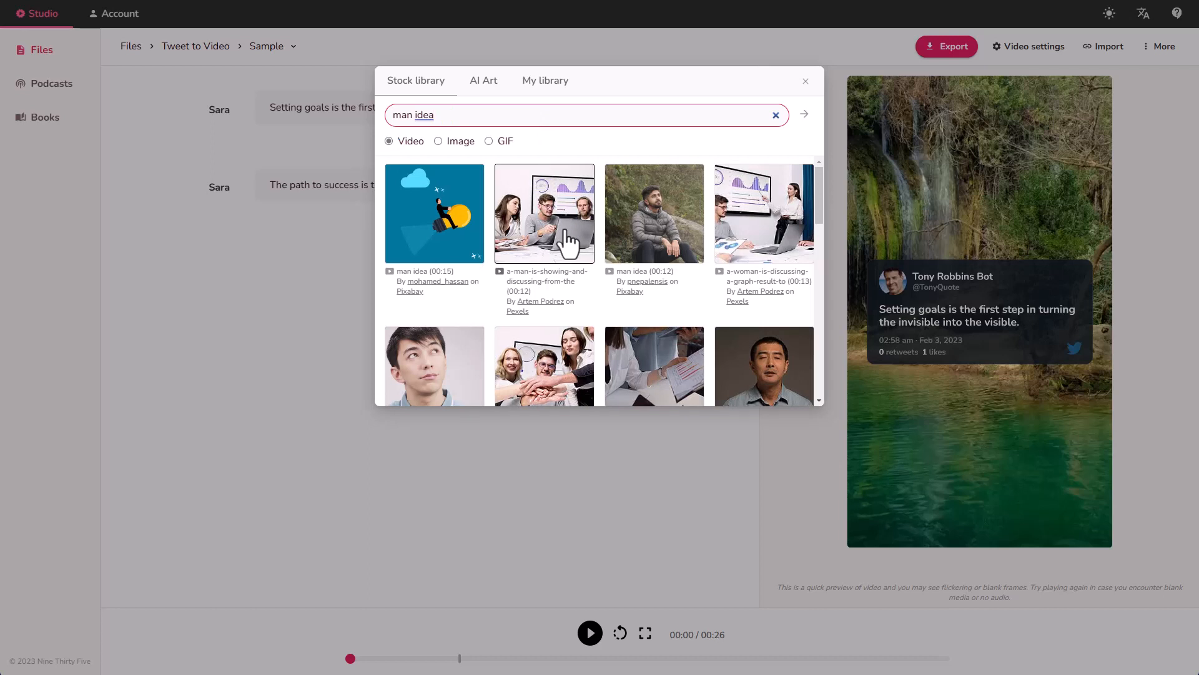
Search the stock videos for "goal setting" and use the clip of a person writing on a notebook as the first section's background.
triple_click(481, 117)
type("goa")
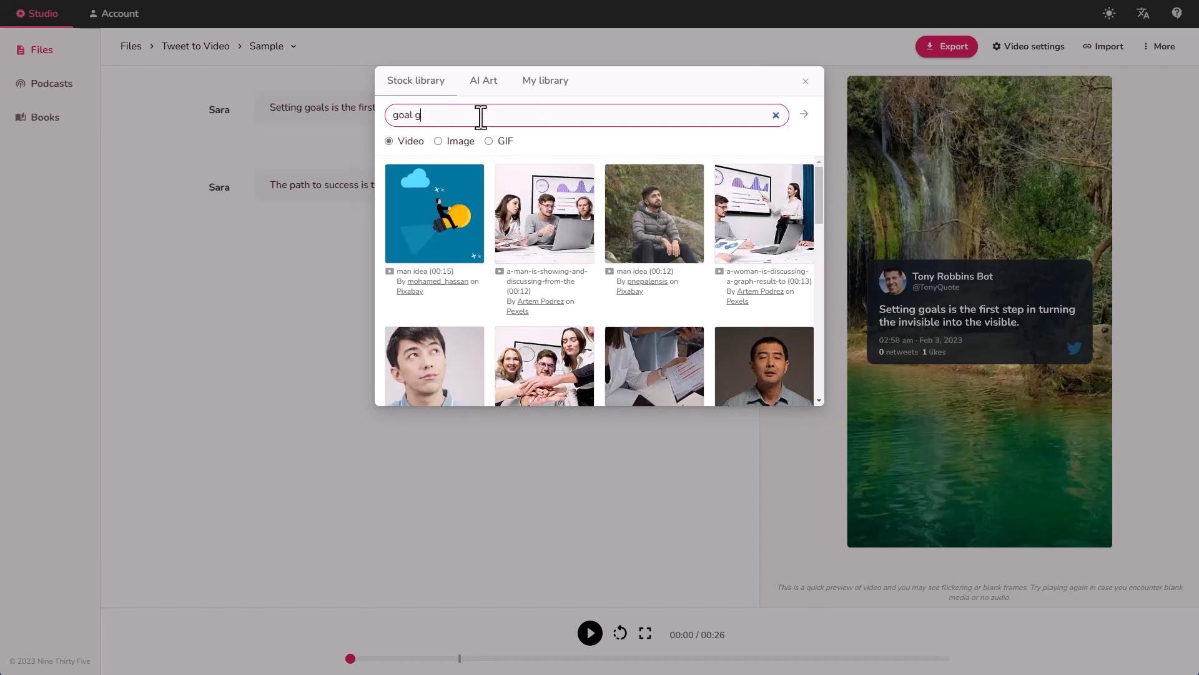
type("l setting")
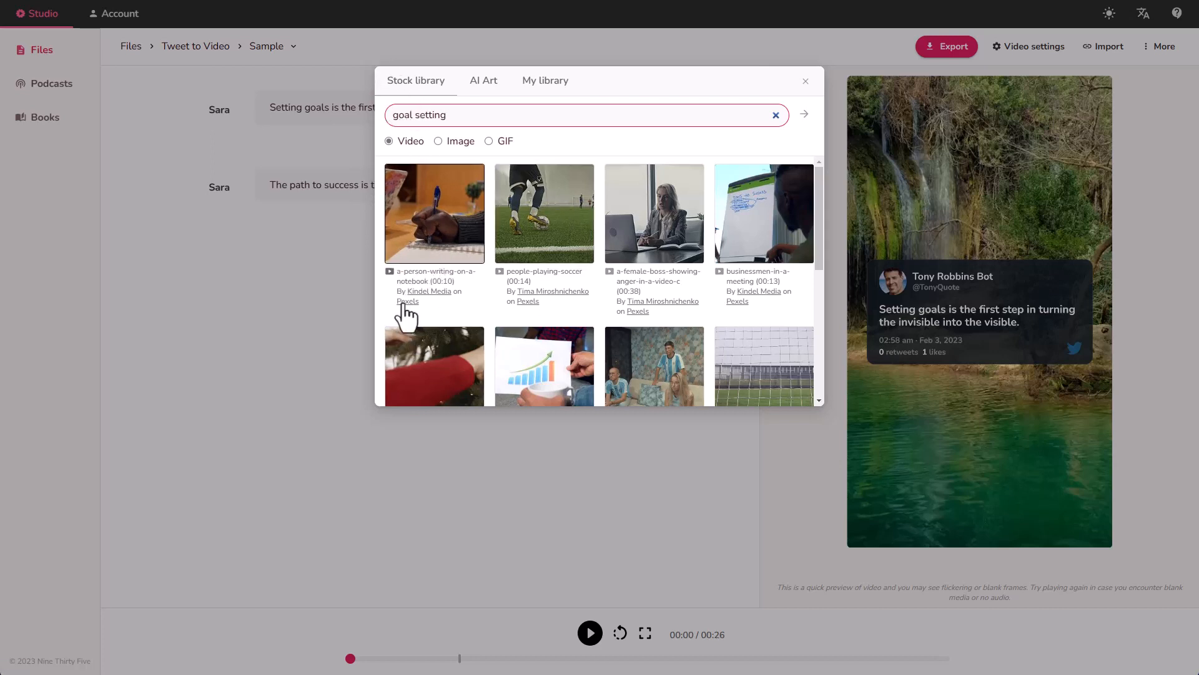
scroll(405, 308, "down", 2)
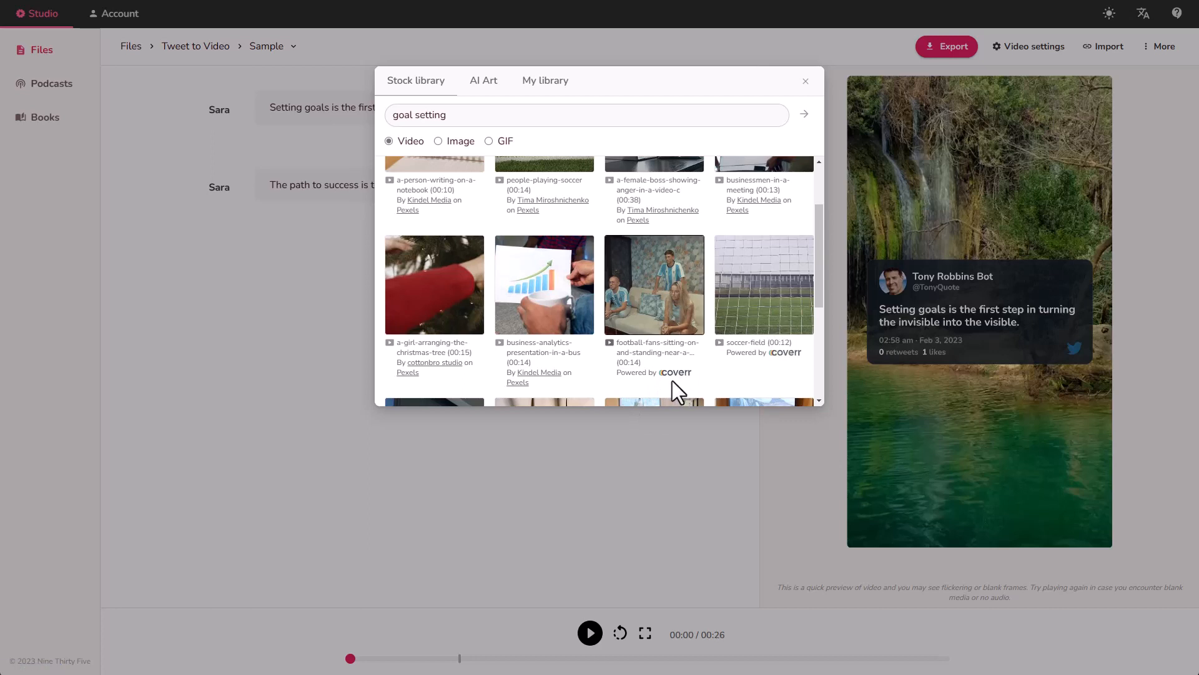
scroll(675, 379, "down", 1)
scroll(673, 381, "down", 4)
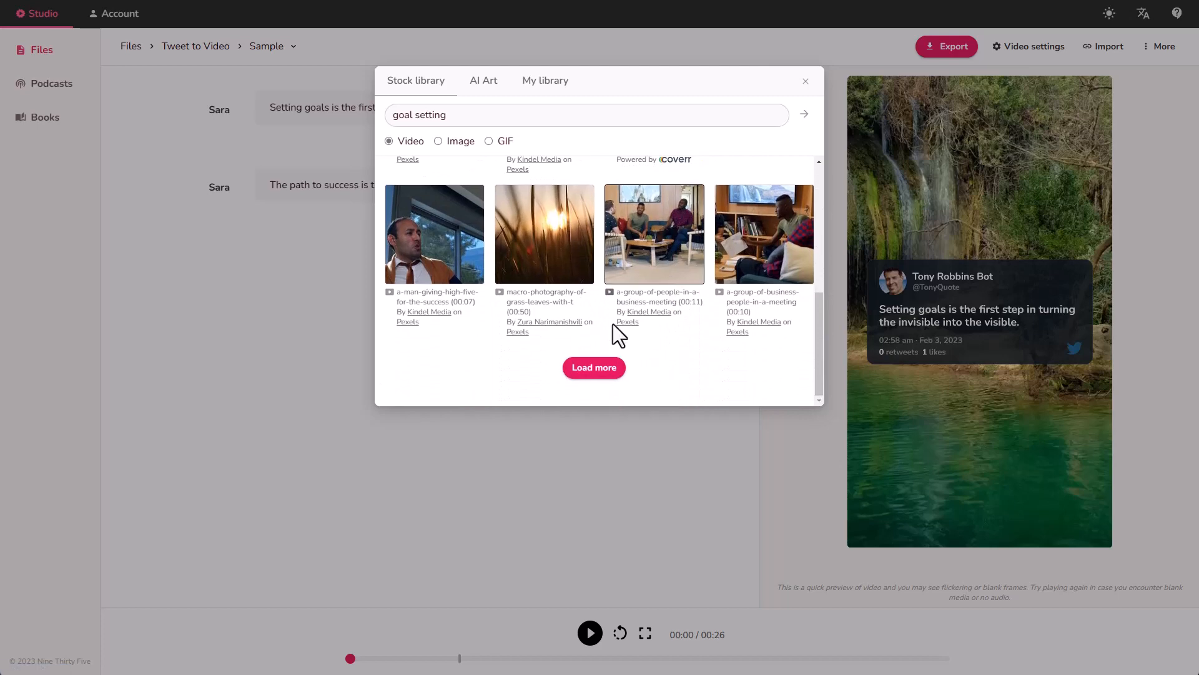
scroll(501, 237, "up", 5)
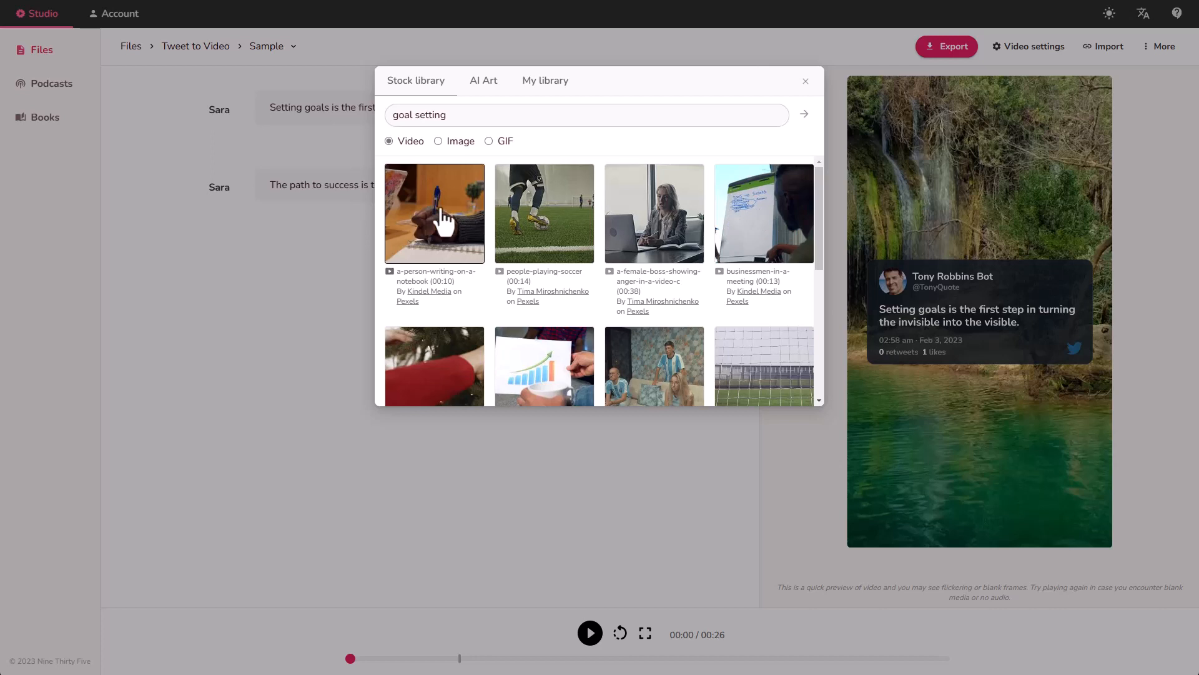
left_click(452, 270)
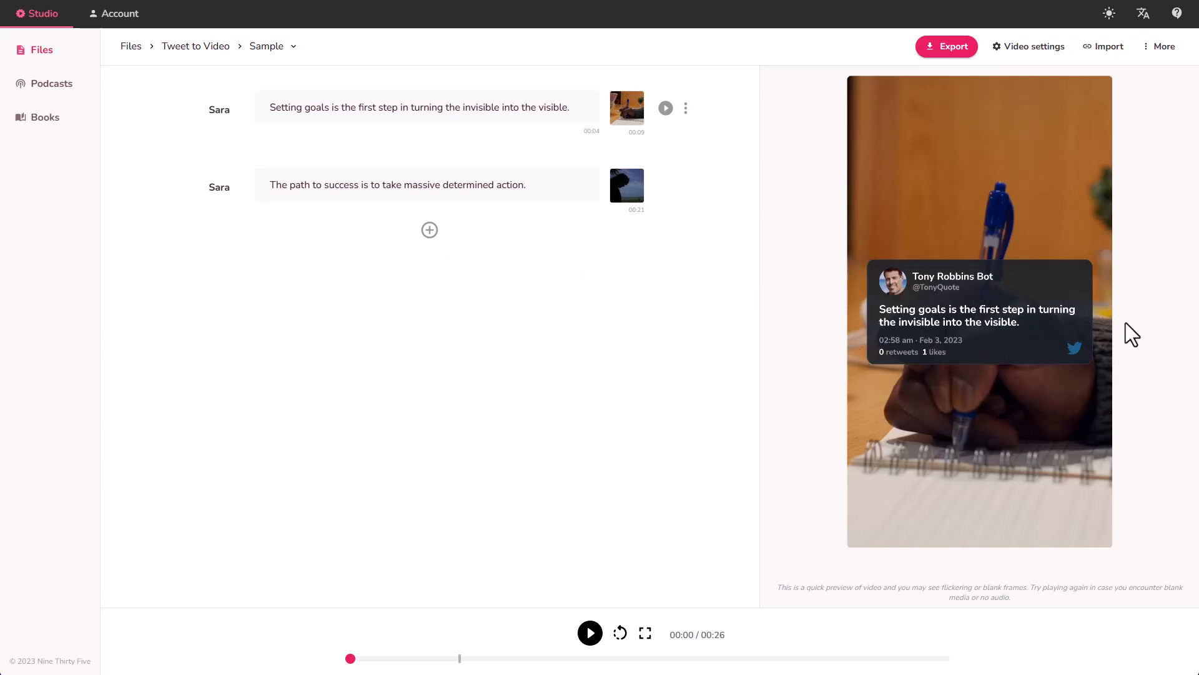
Review the first section's options and the subtitle placement choices in the video settings, keeping Center, and save.
left_click(686, 108)
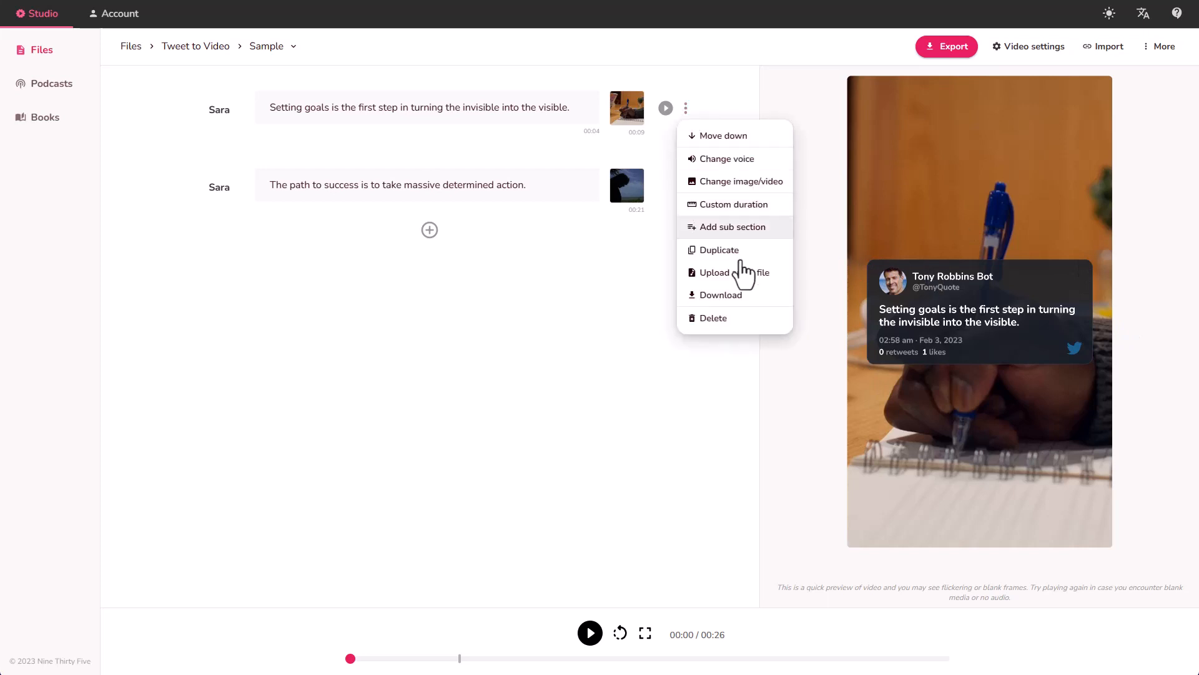
left_click(1037, 55)
left_click(1037, 55)
left_click(662, 331)
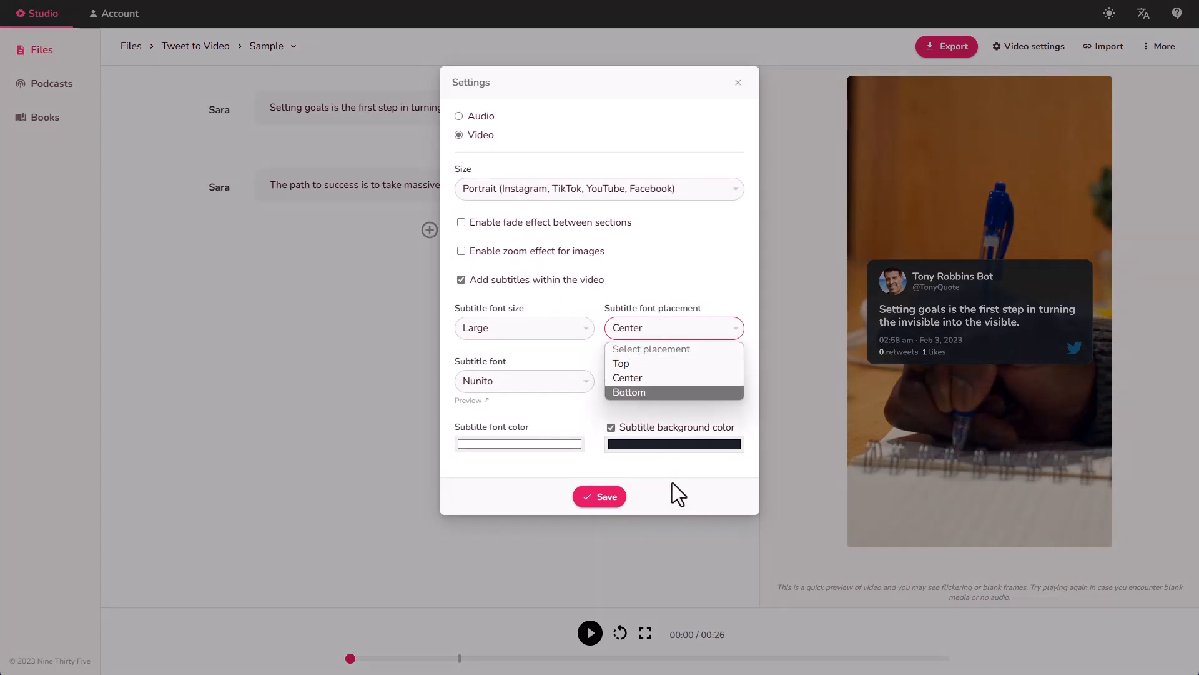
left_click(600, 497)
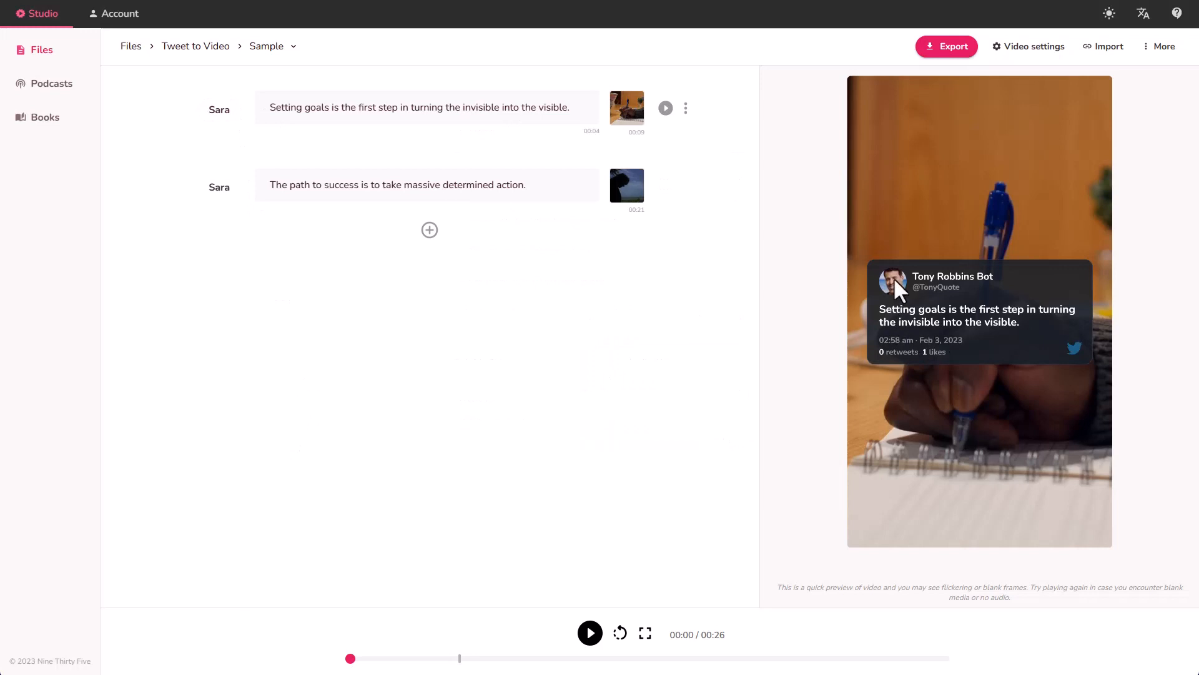
Apply the male United States English voice Tony with the Default voice style to all sections.
left_click(219, 111)
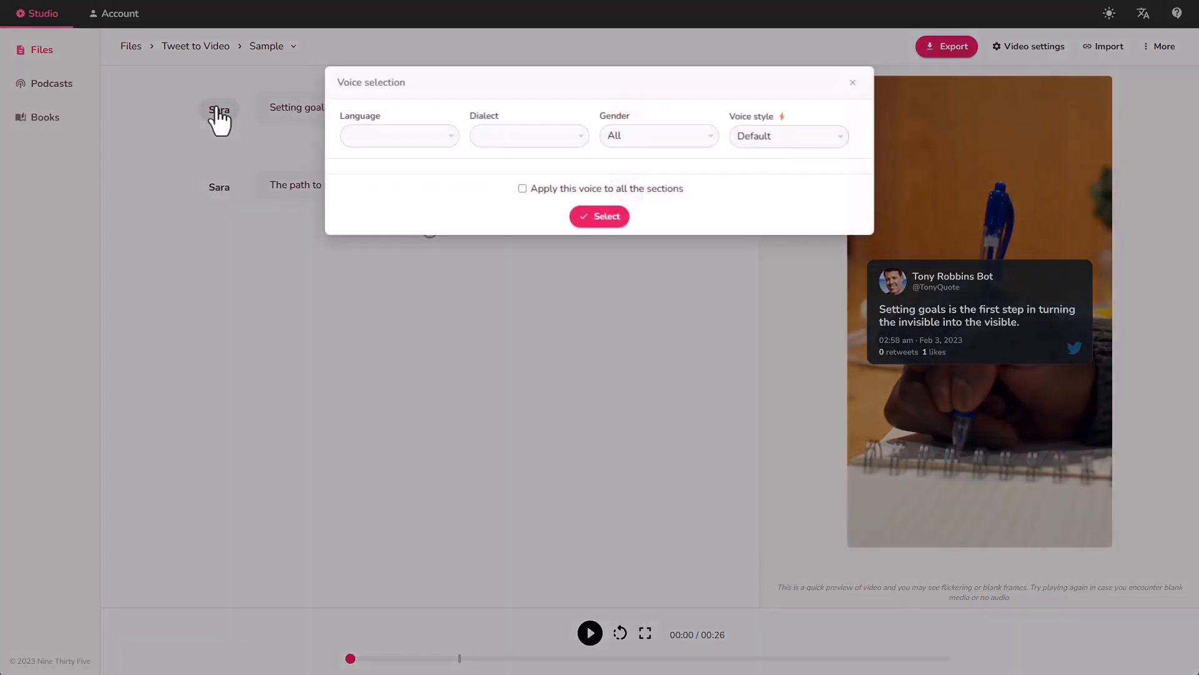
left_click(637, 140)
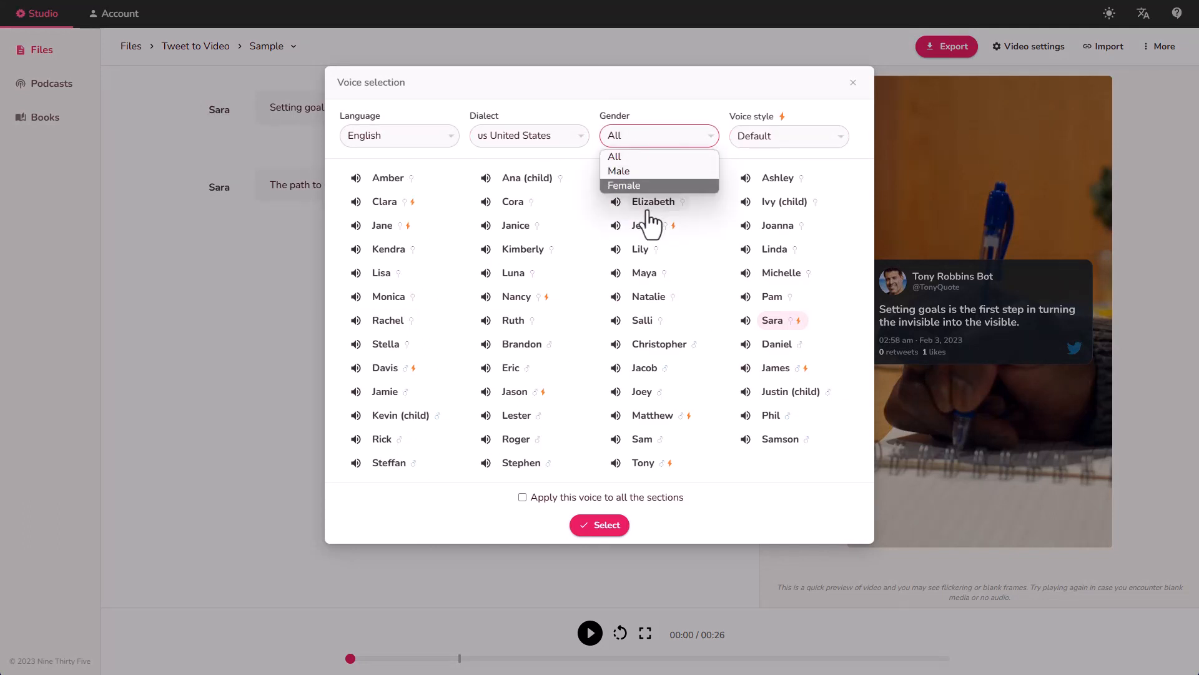
left_click(623, 170)
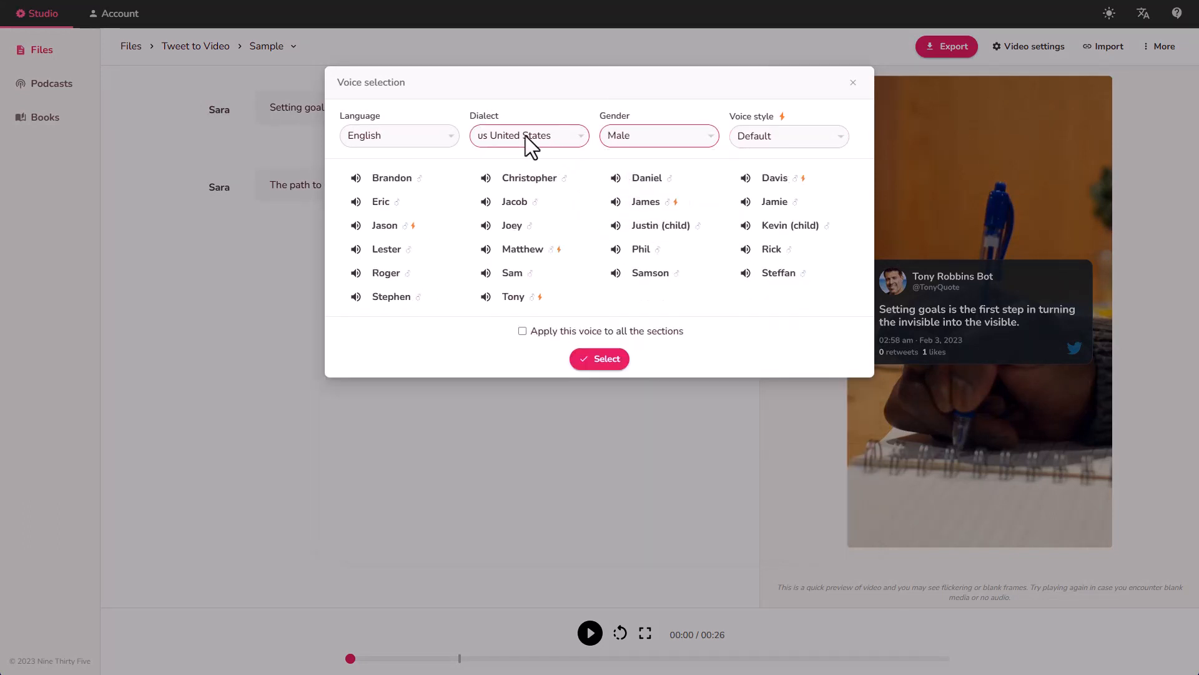
left_click(526, 137)
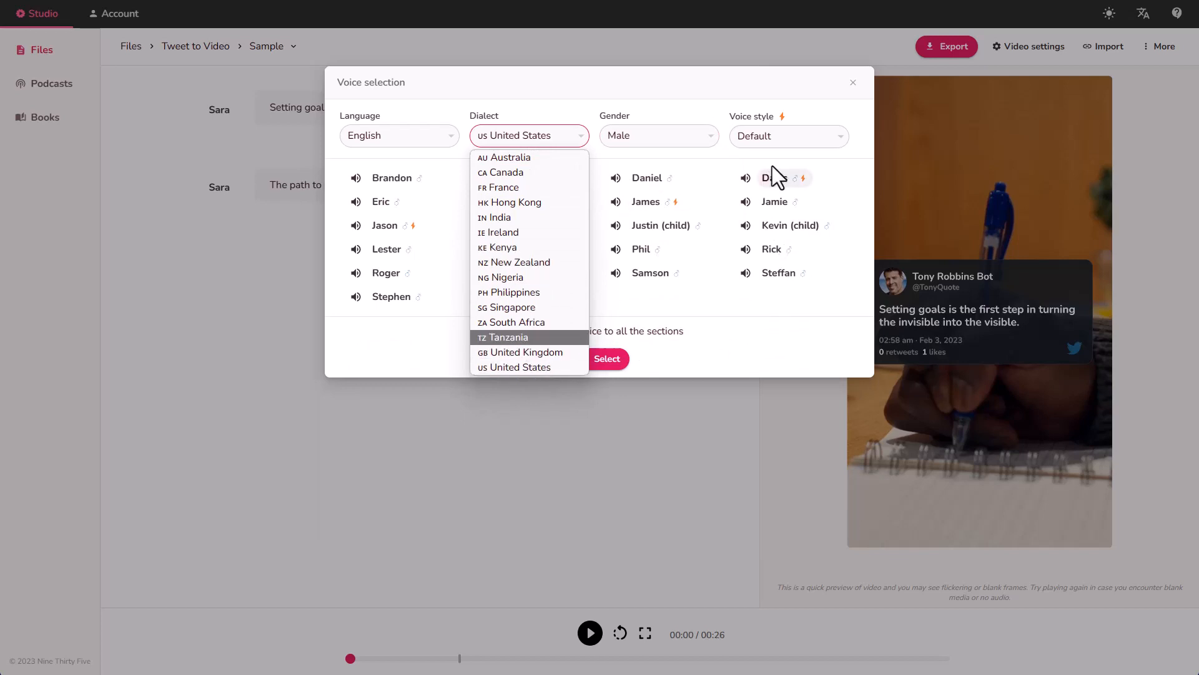
left_click(772, 136)
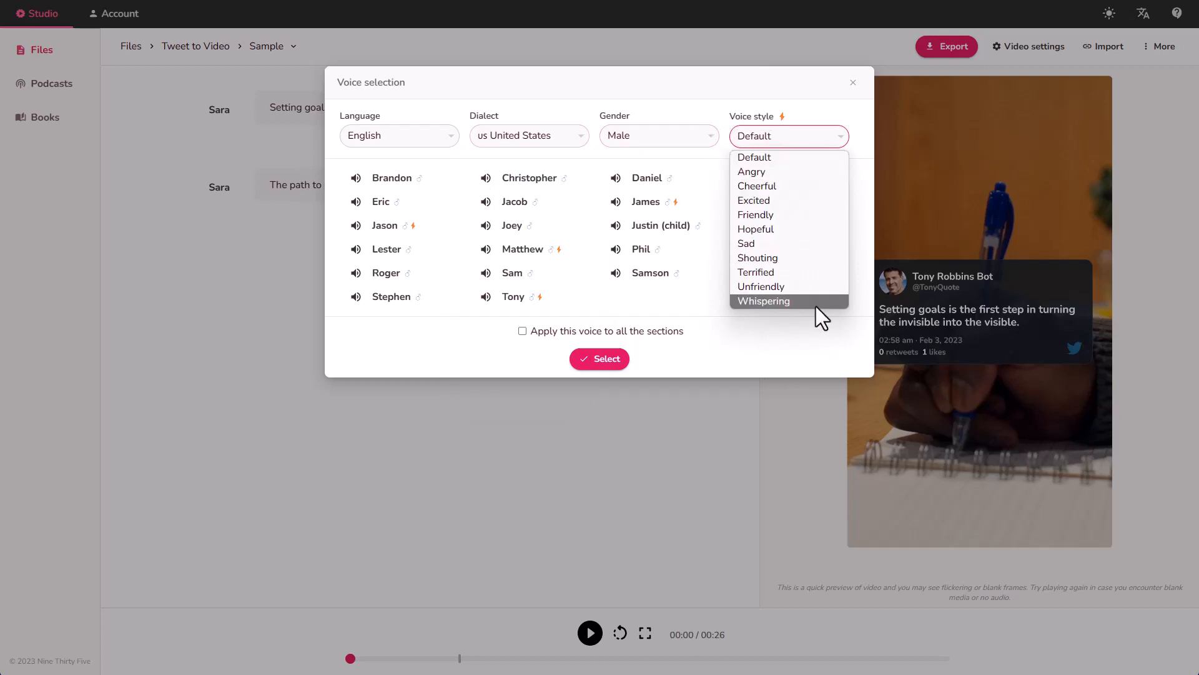
left_click(786, 264)
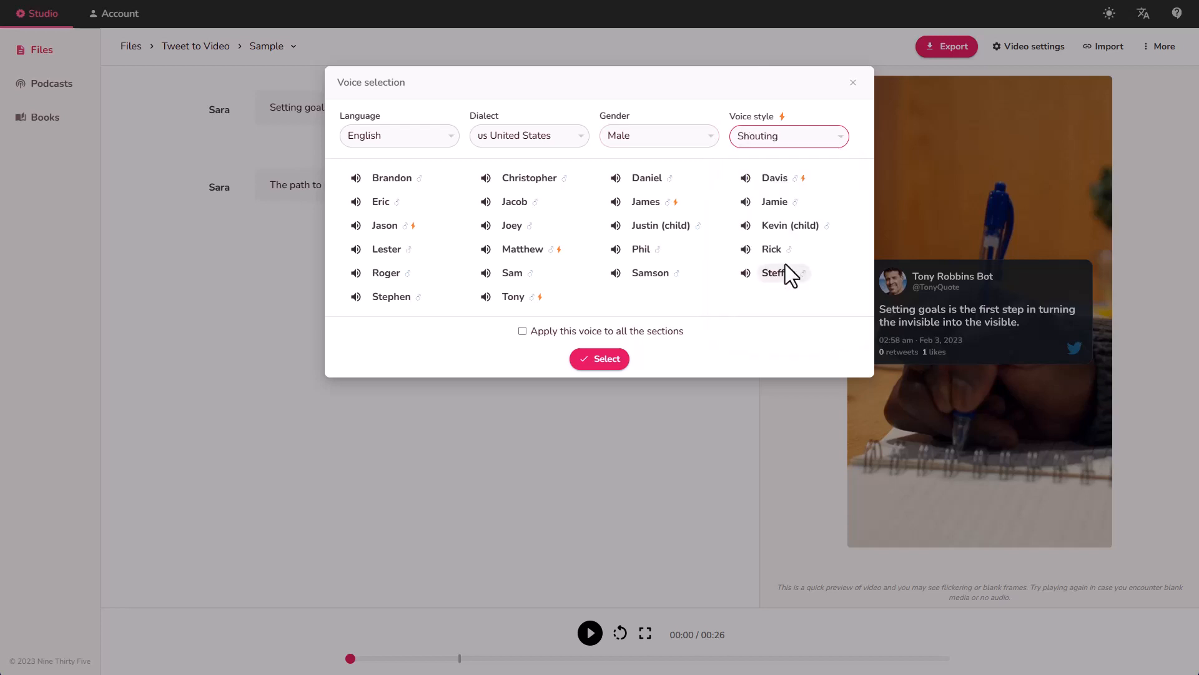
left_click(513, 300)
left_click(583, 330)
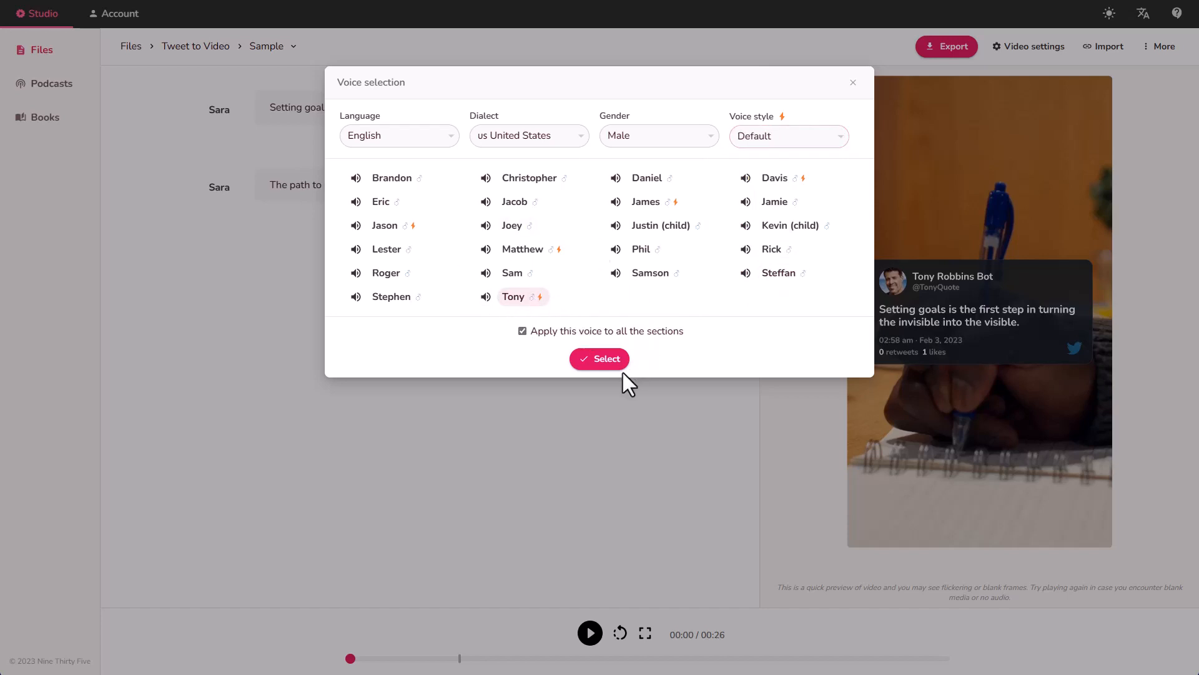
left_click(600, 360)
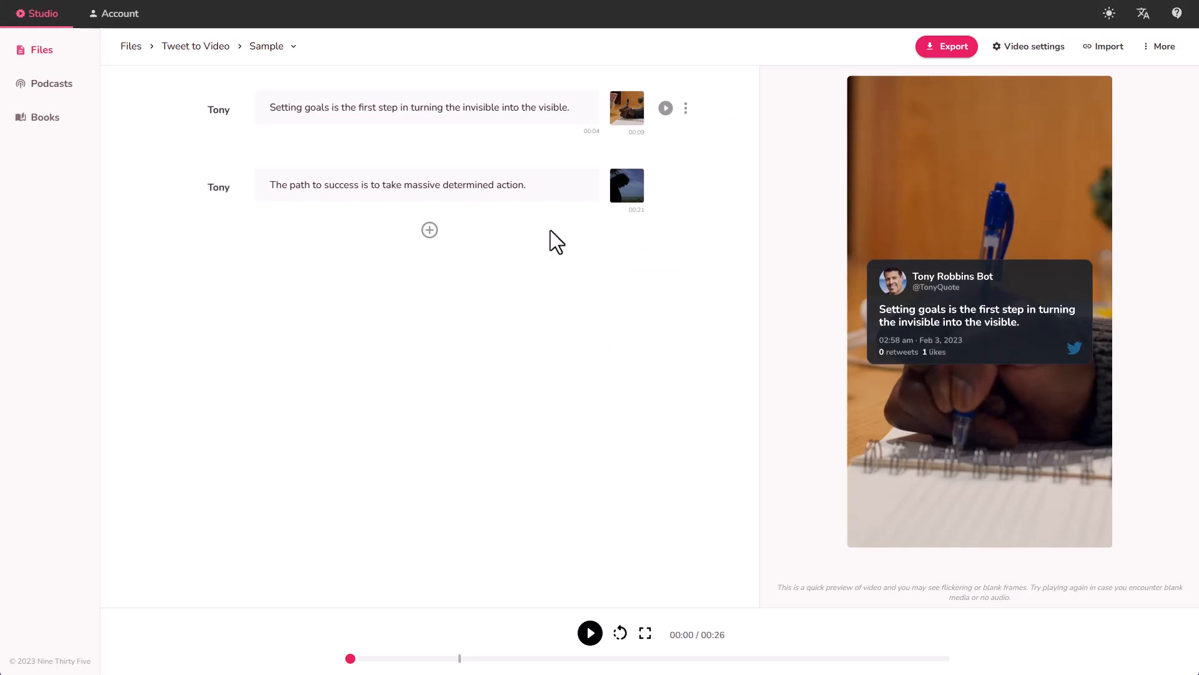
Play the first section with its new voice and review its voice selection without changing it.
left_click(666, 109)
right_click(279, 110)
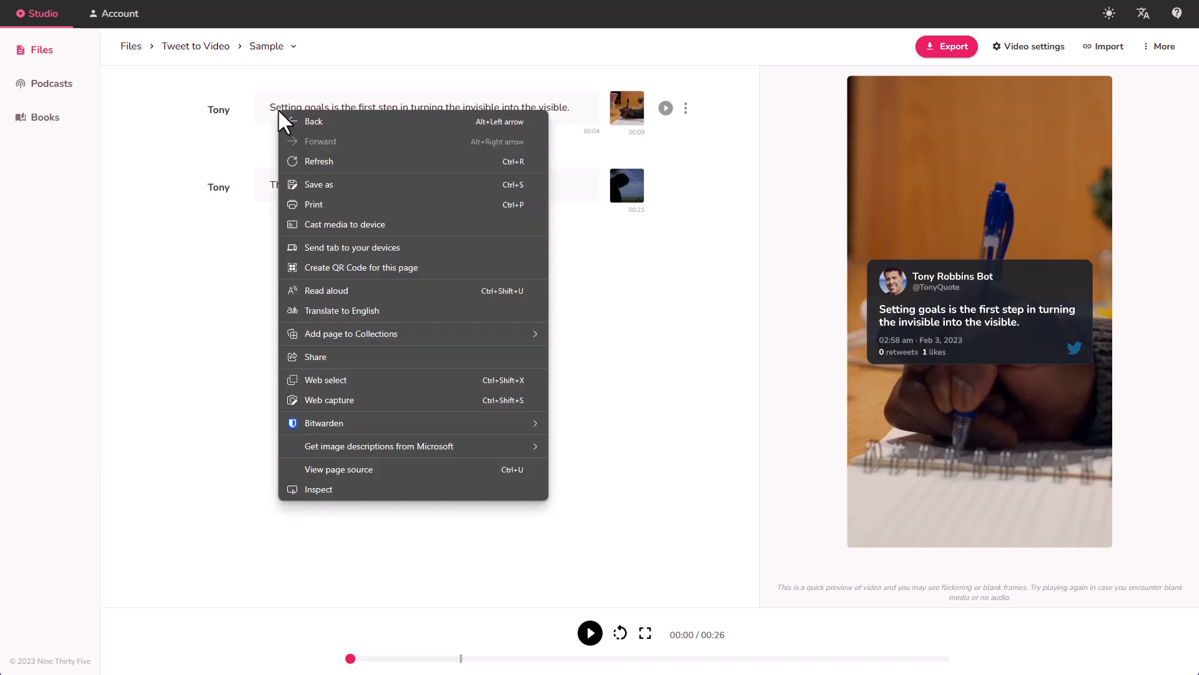
left_click(231, 140)
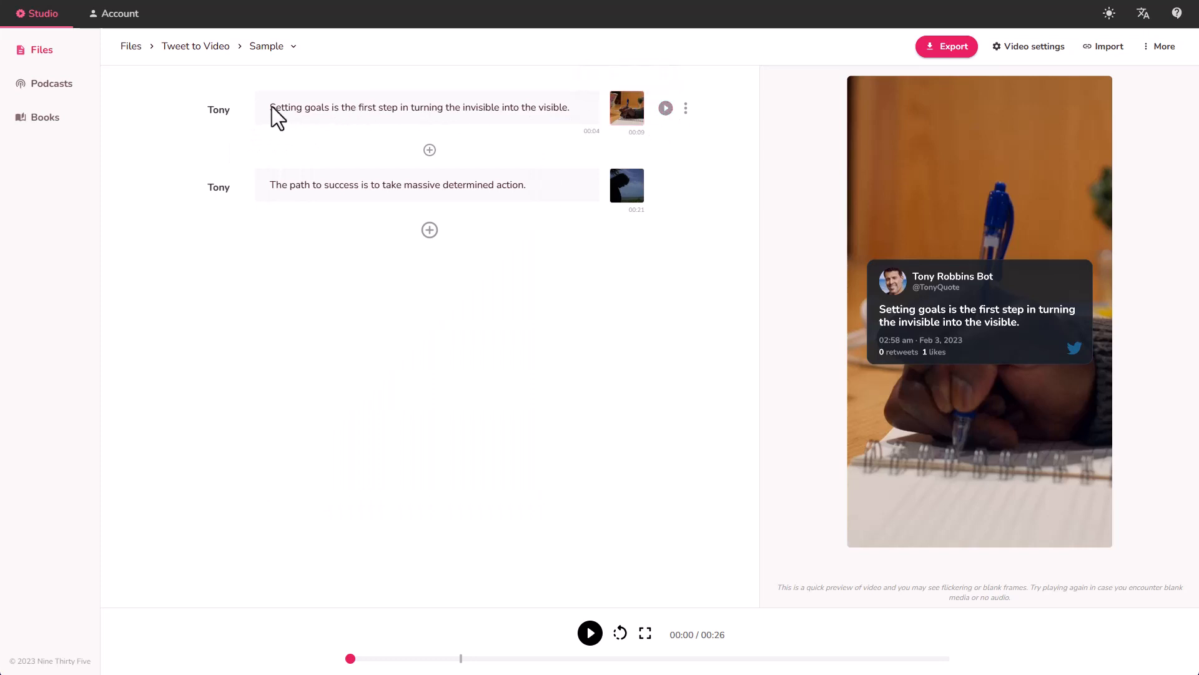
left_click(225, 113)
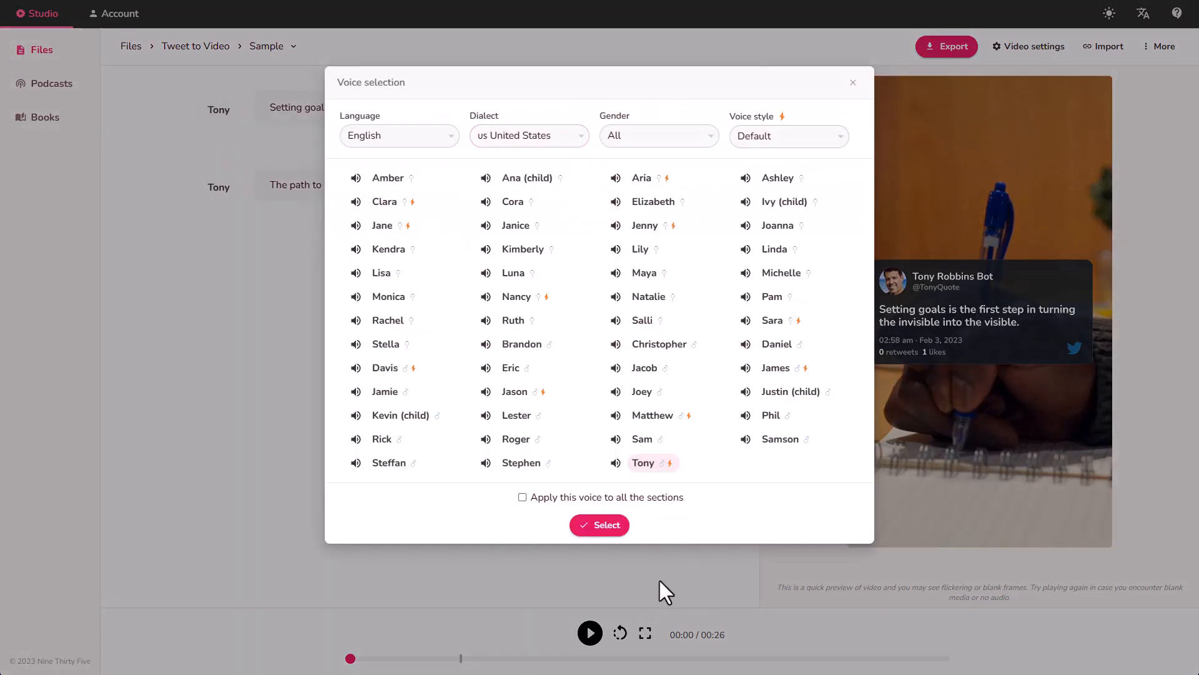
left_click(661, 589)
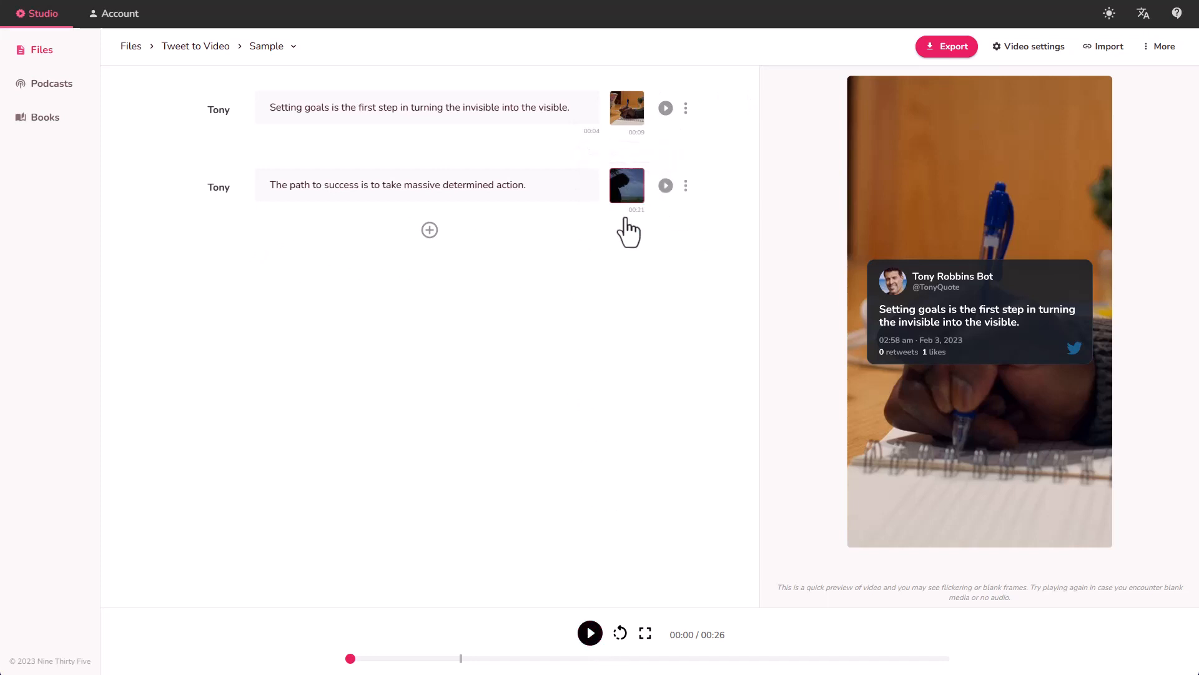
Check the second section's media choices and scrub the preview through its current background clip to the end.
left_click(628, 200)
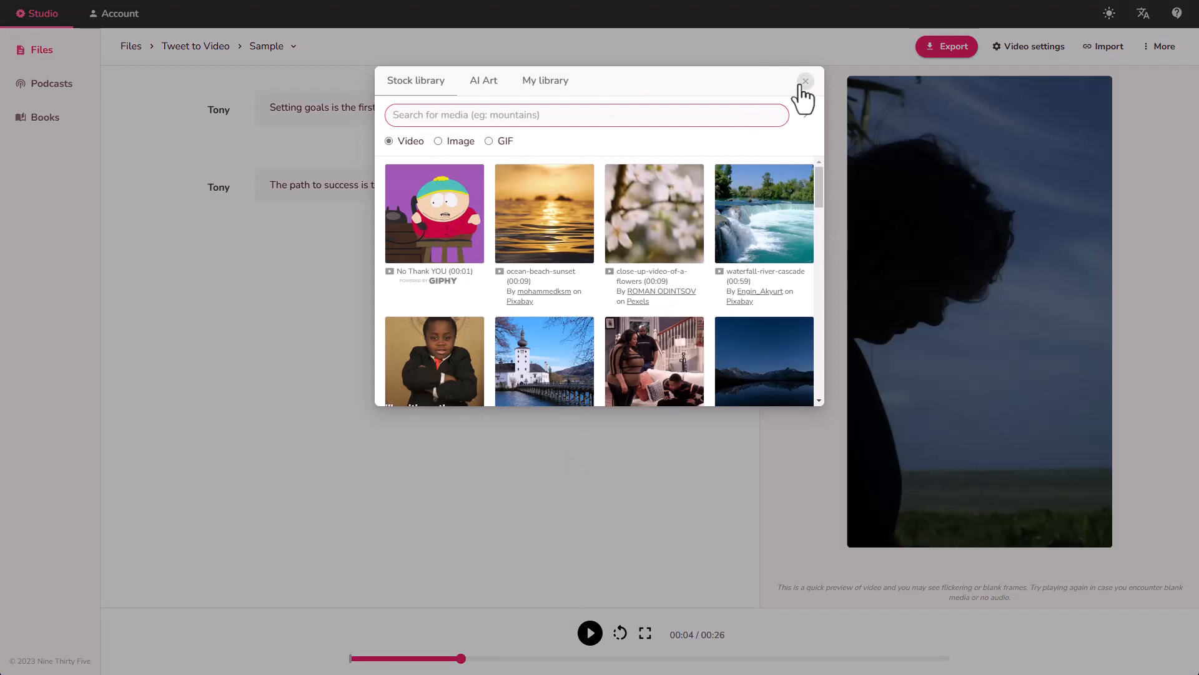
left_click(806, 81)
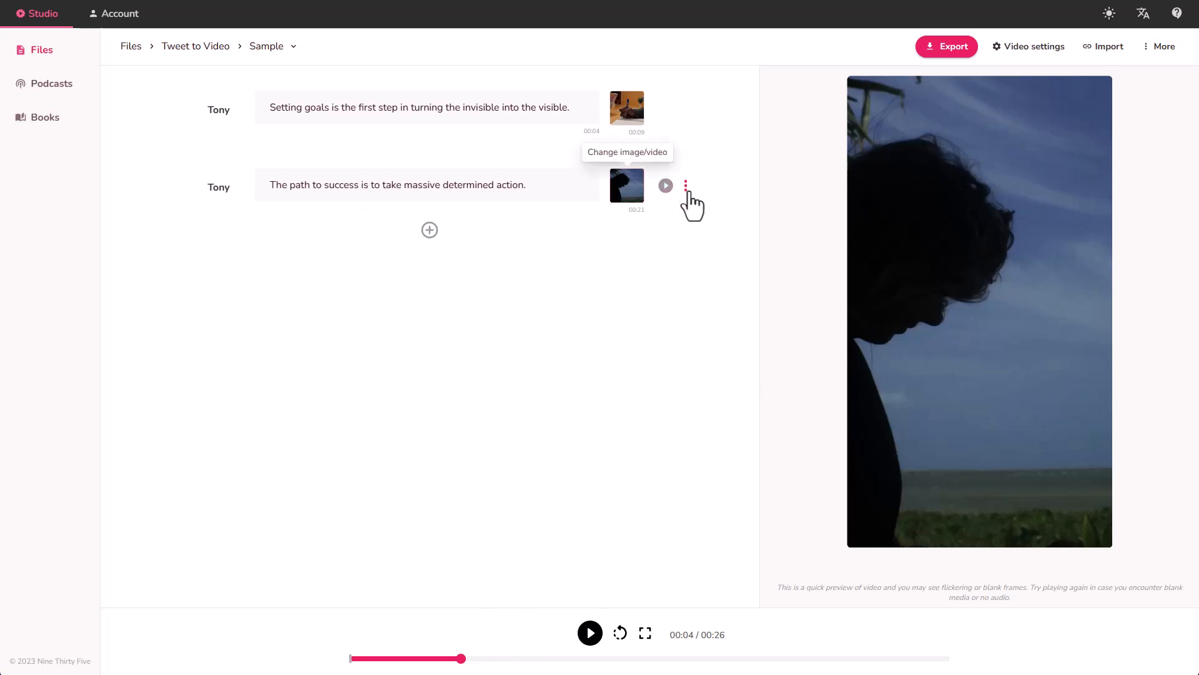
left_click(500, 659)
left_click_drag(519, 654, 767, 644)
left_click_drag(852, 636, 950, 632)
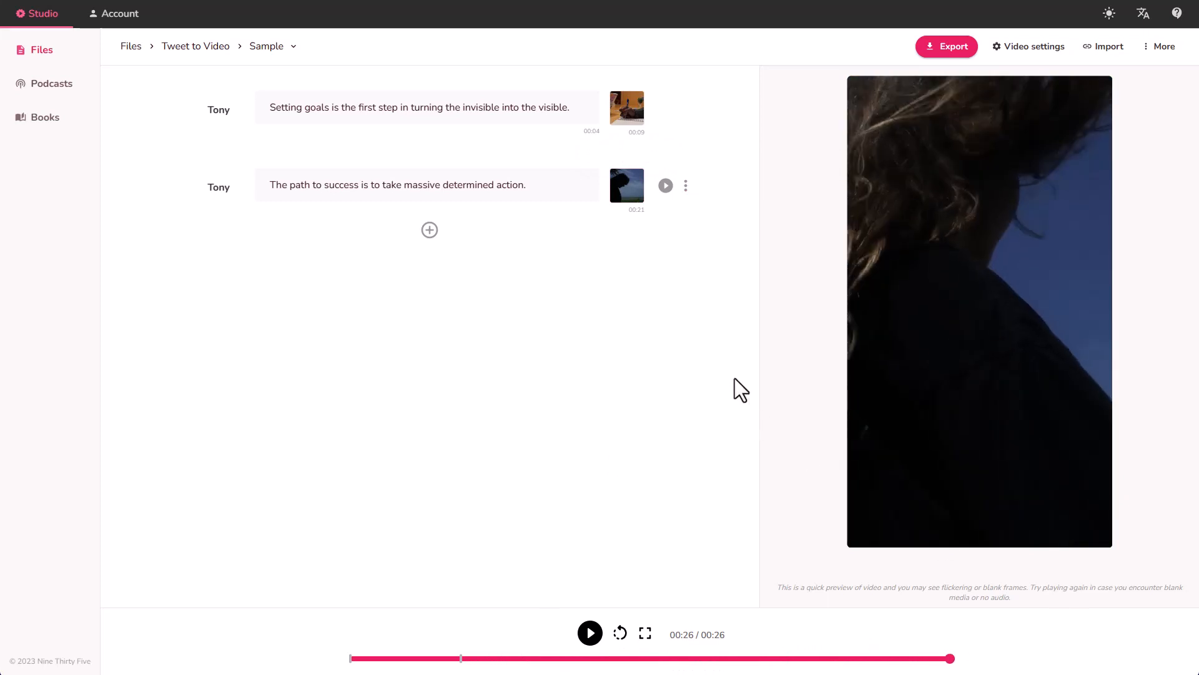
Replace the second section's background with the man-doing-weightlifting stock video, found by searching "lift weight", and preview the section.
left_click(686, 185)
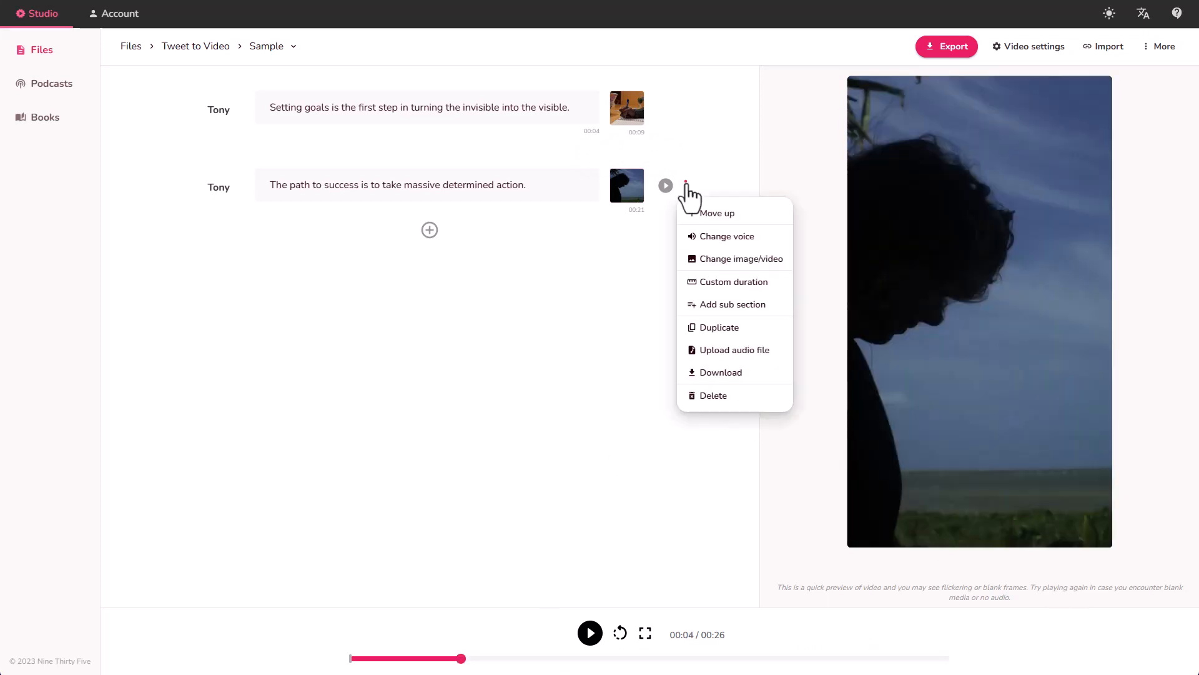
left_click(750, 268)
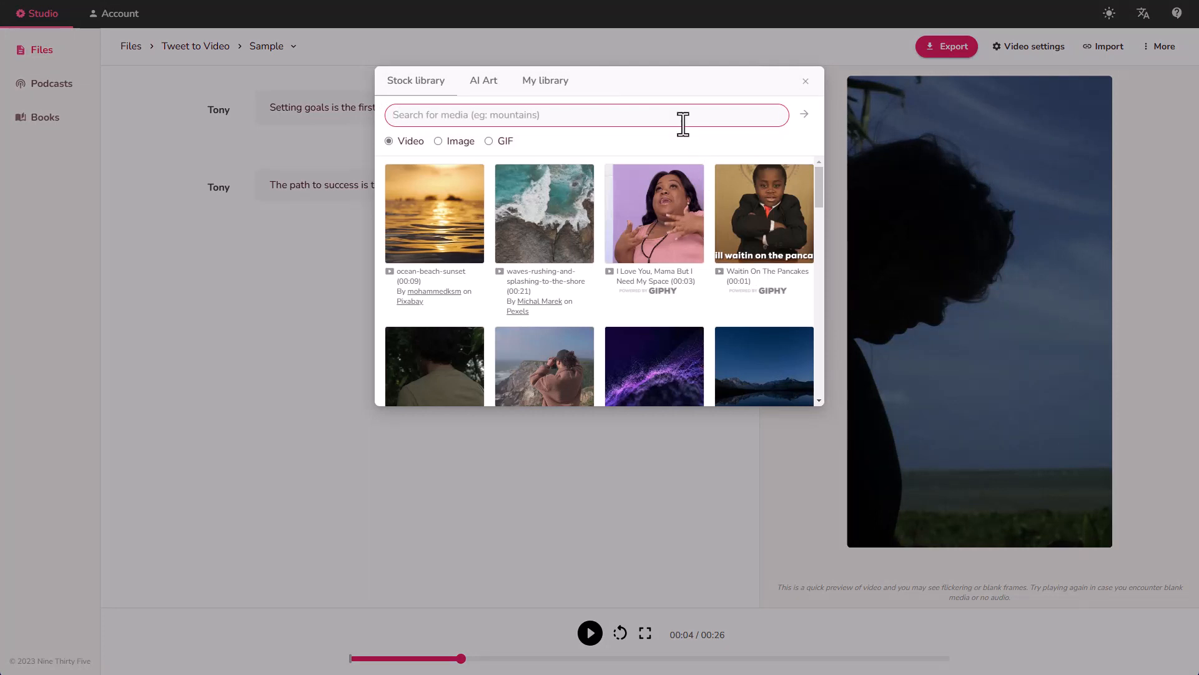
type("lift weight")
key("Return")
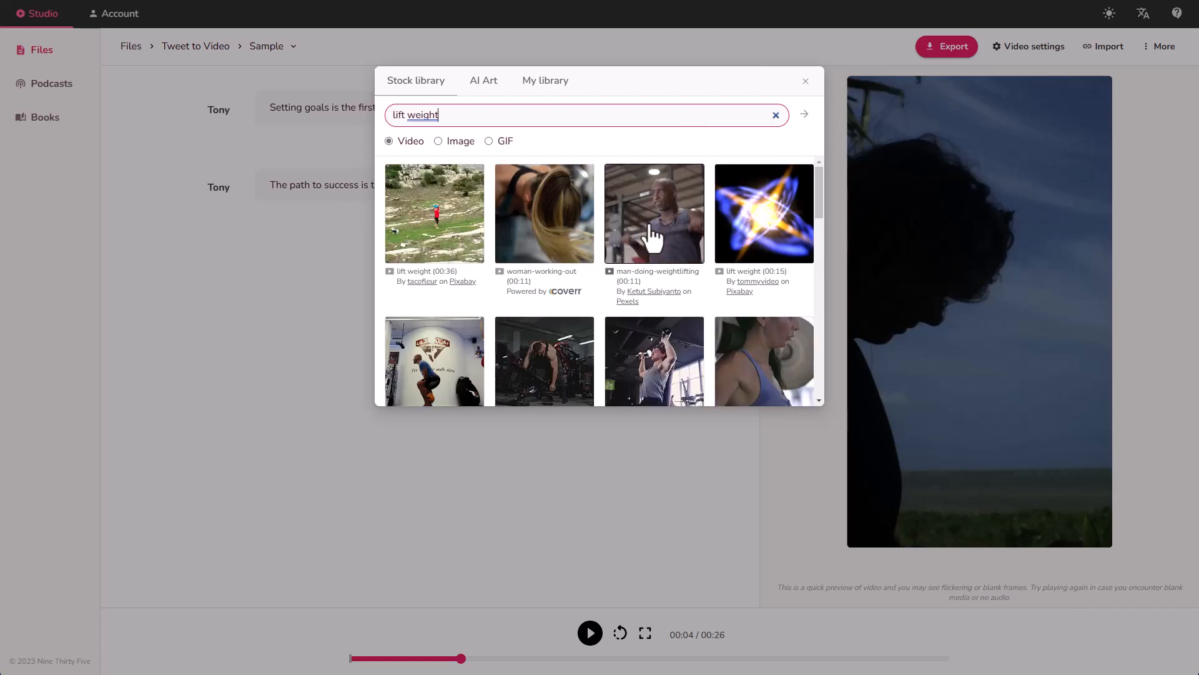
left_click(649, 227)
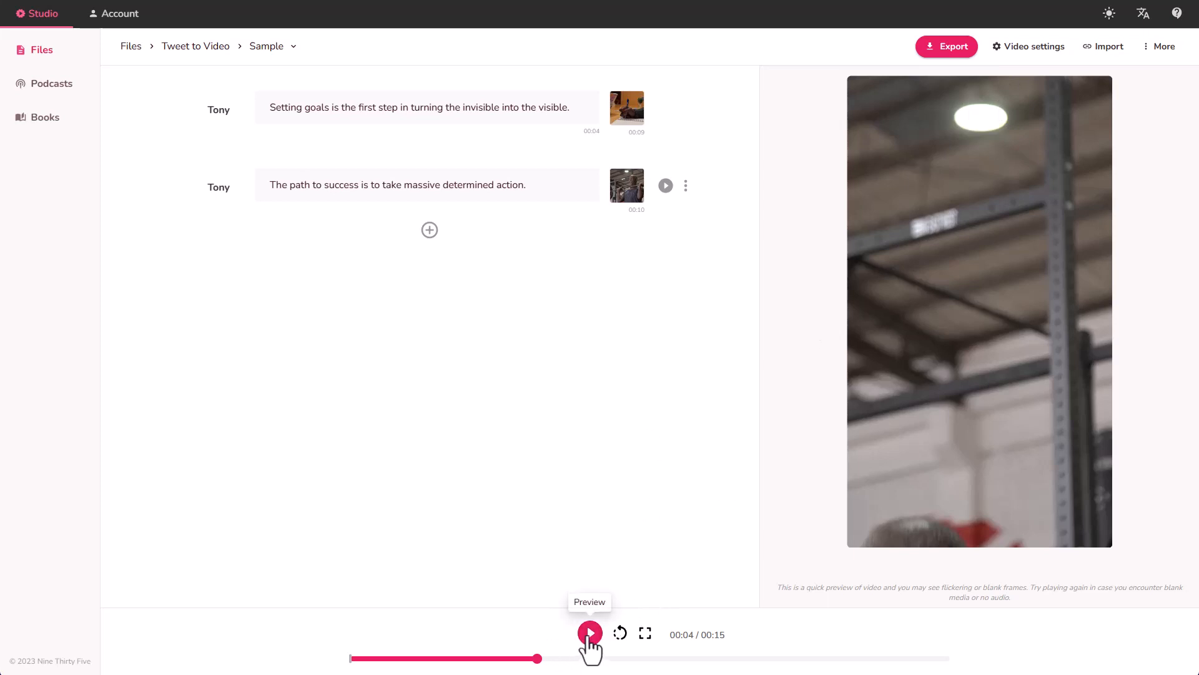
left_click(666, 186)
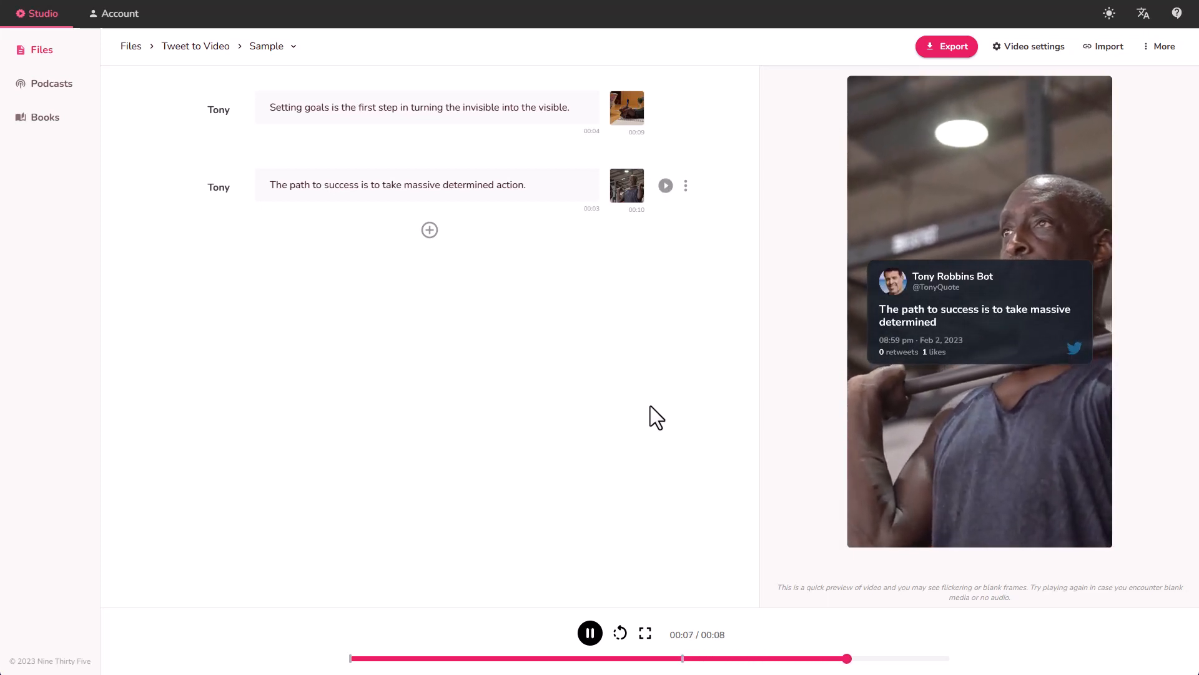
left_click(591, 633)
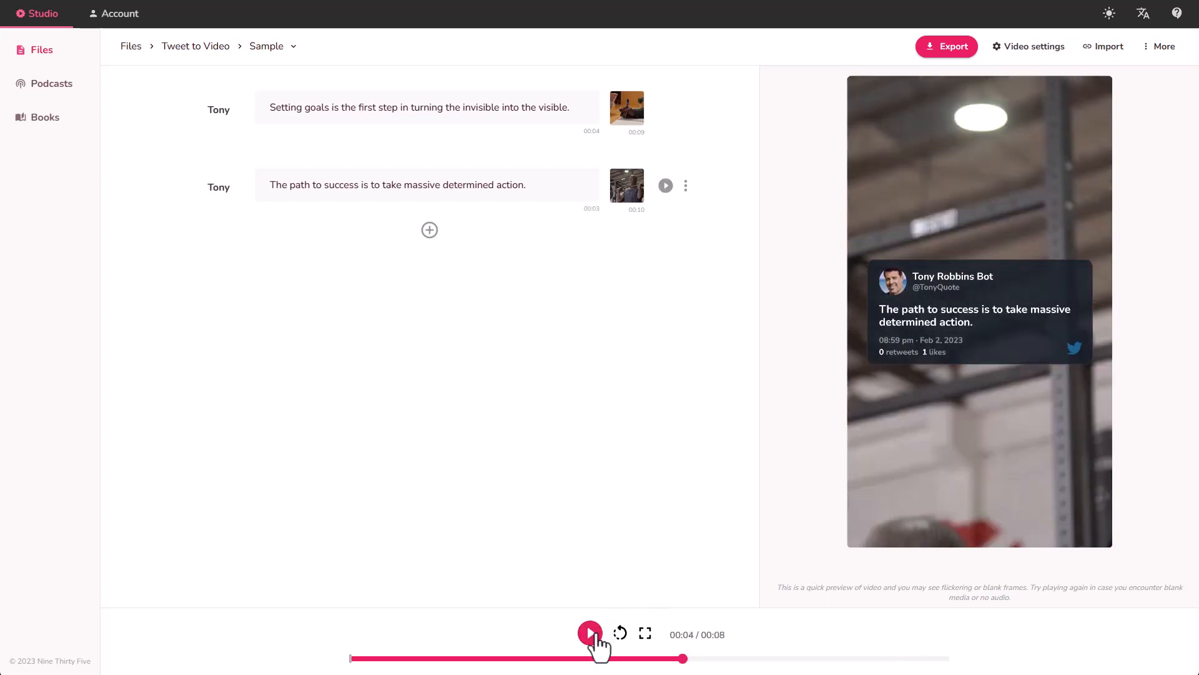
Set the second section's voice style to Shouting, keeping the voice Tony, and play the section.
left_click(219, 188)
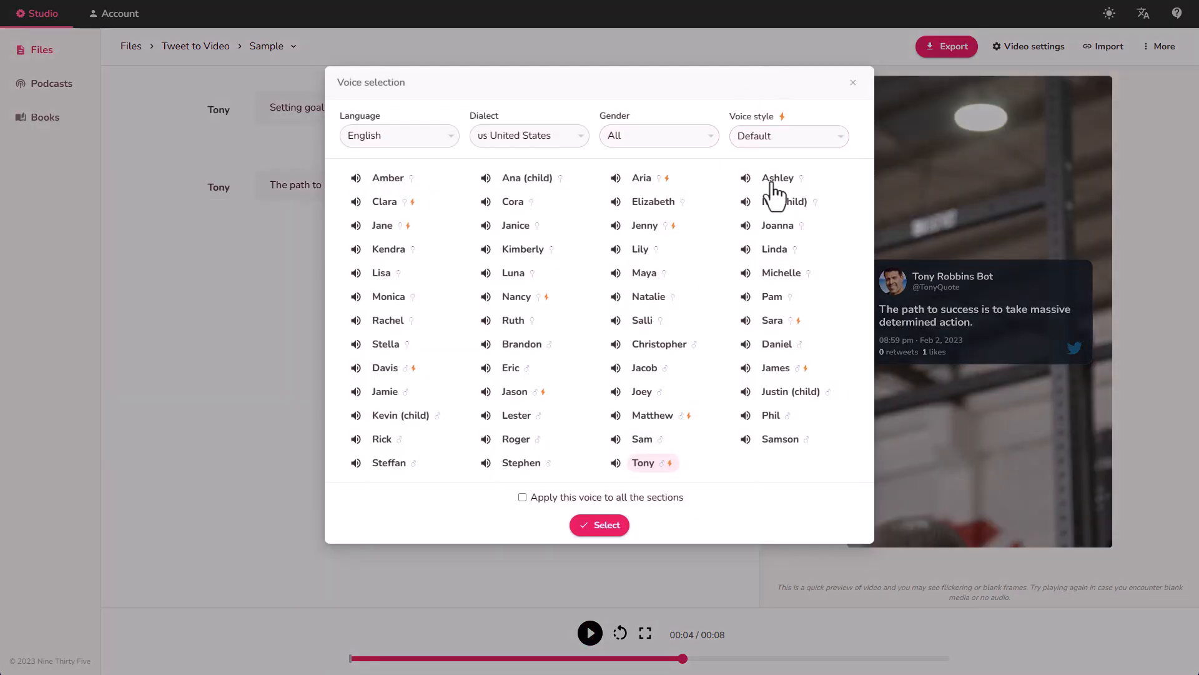
left_click(789, 136)
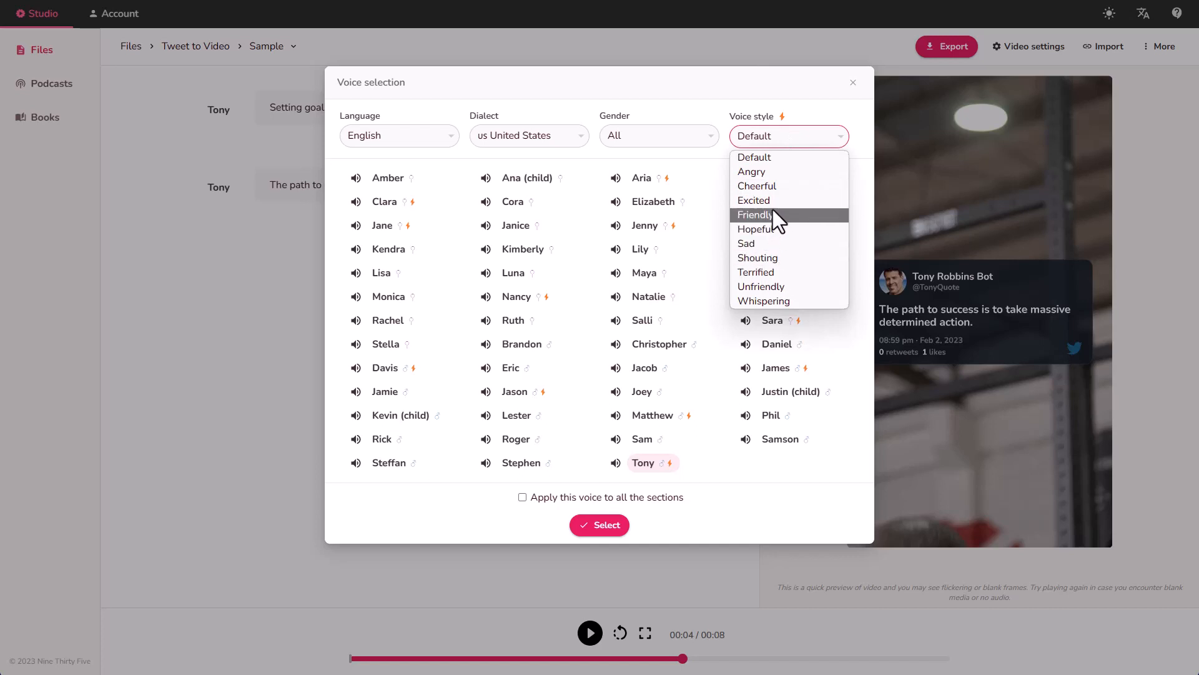
left_click(788, 260)
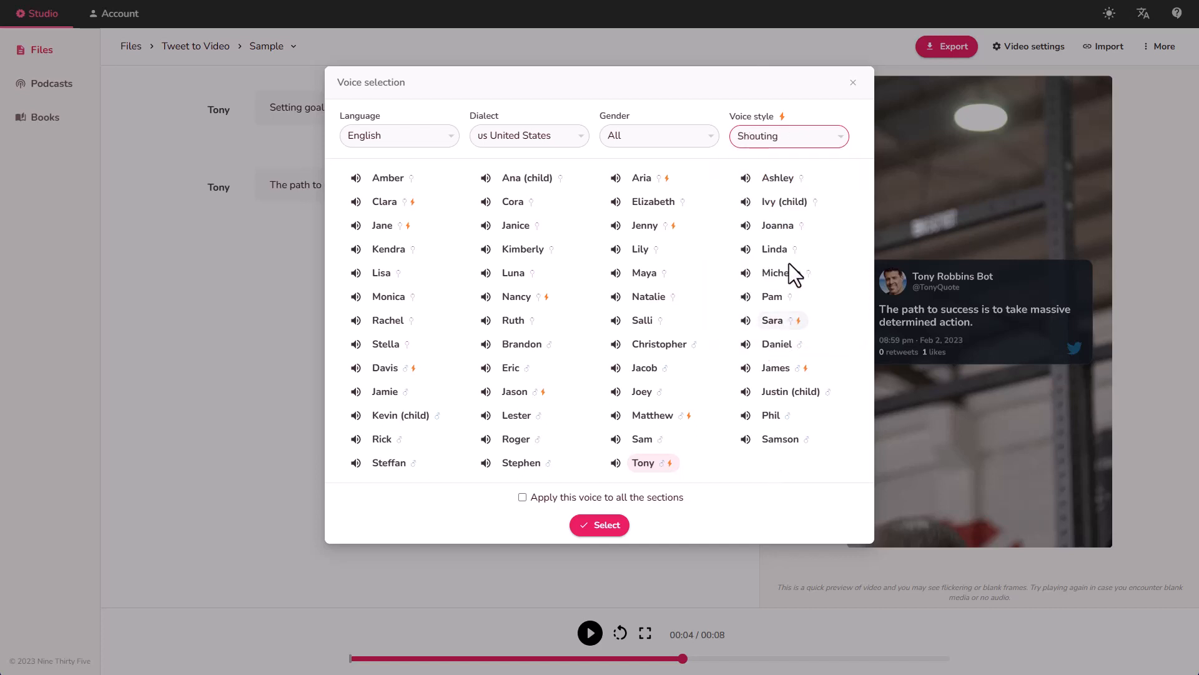
left_click(603, 526)
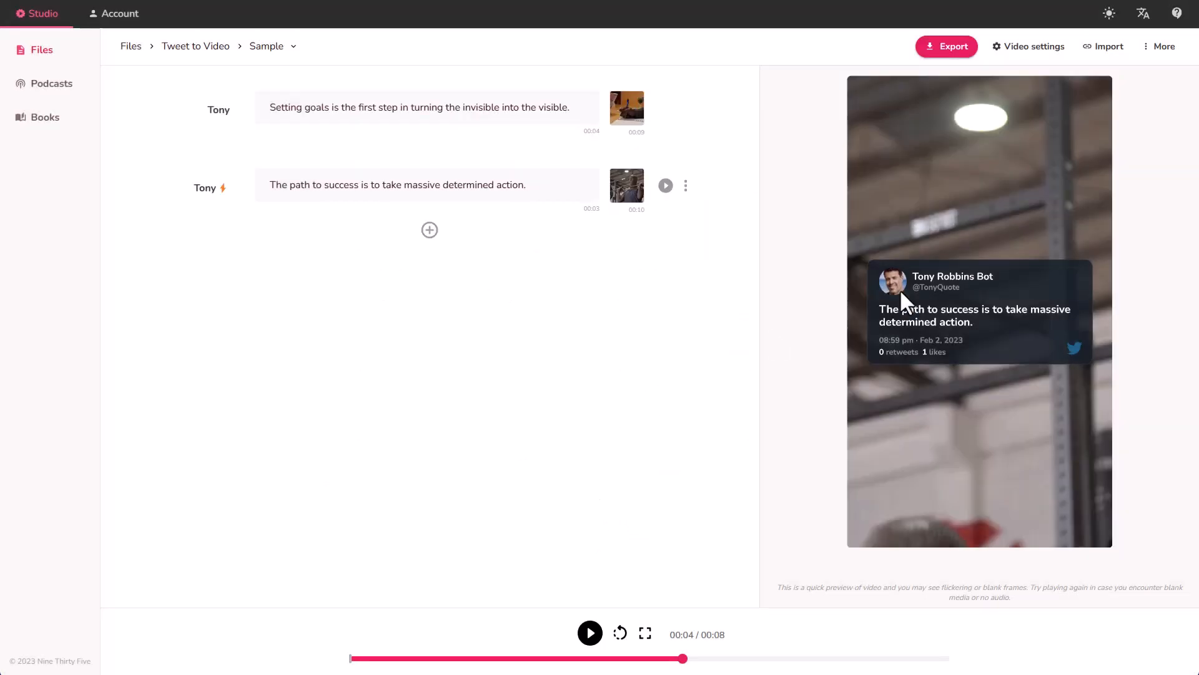
left_click(666, 186)
Set the first section's voice style to Shouting, keeping the voice Tony.
left_click(219, 111)
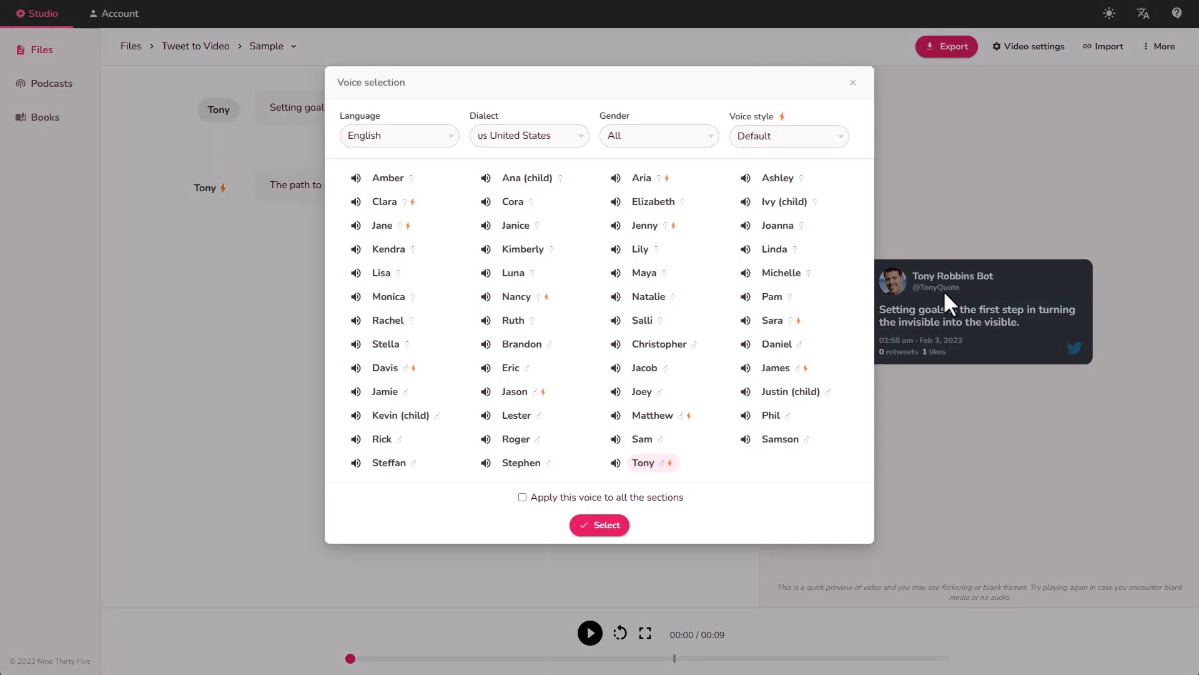
left_click(759, 138)
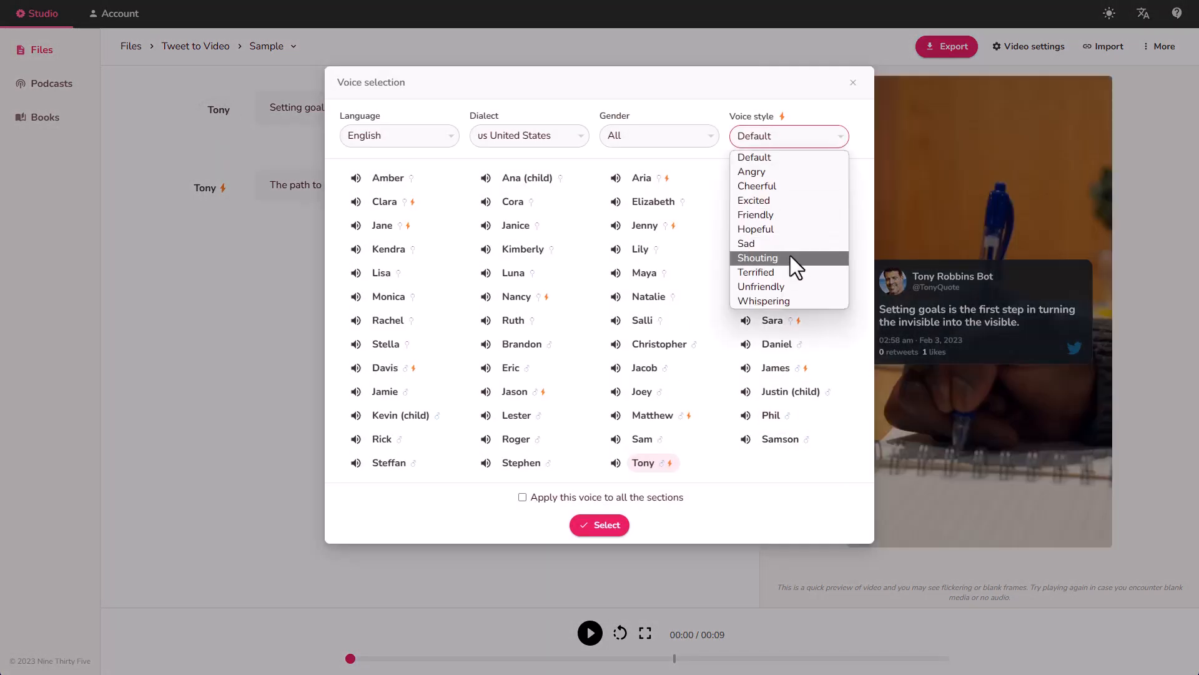
left_click(790, 258)
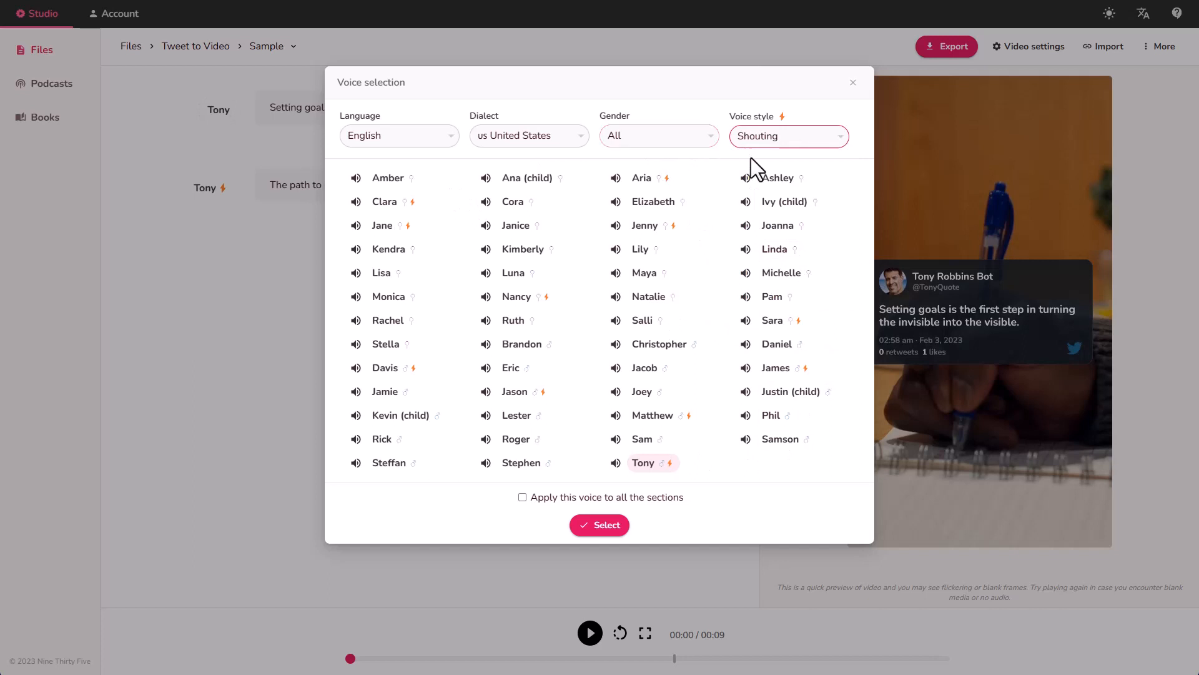
left_click(600, 525)
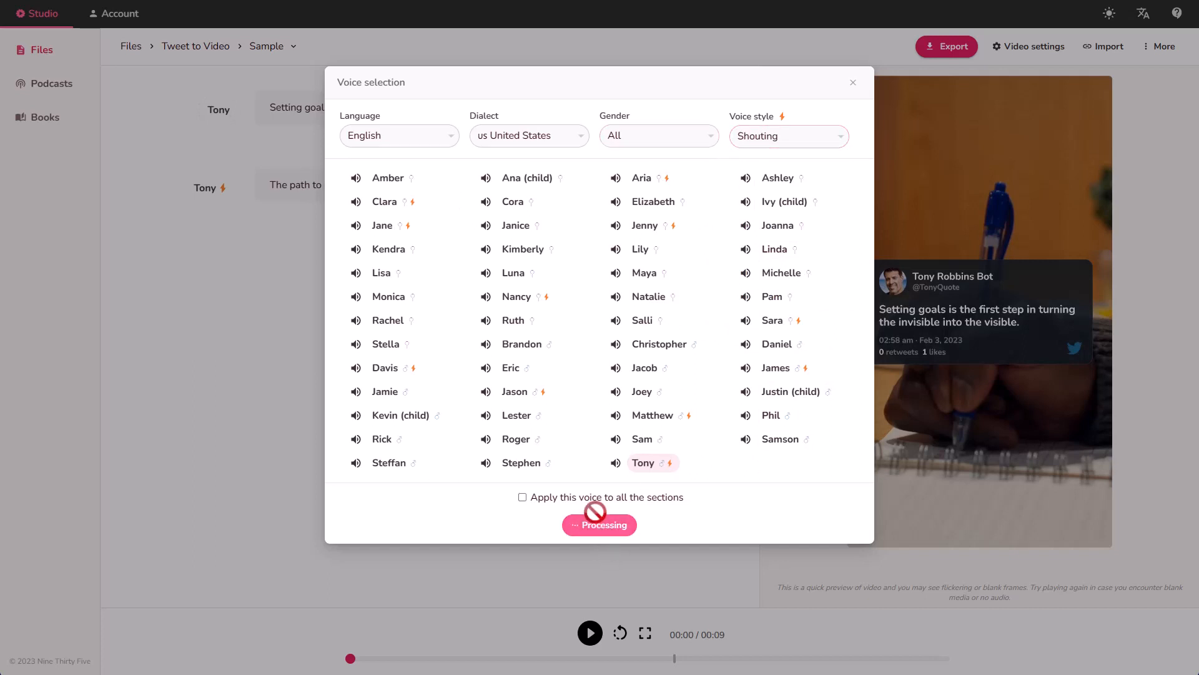
Review the first section's options and its voice selection without changing anything.
left_click(686, 109)
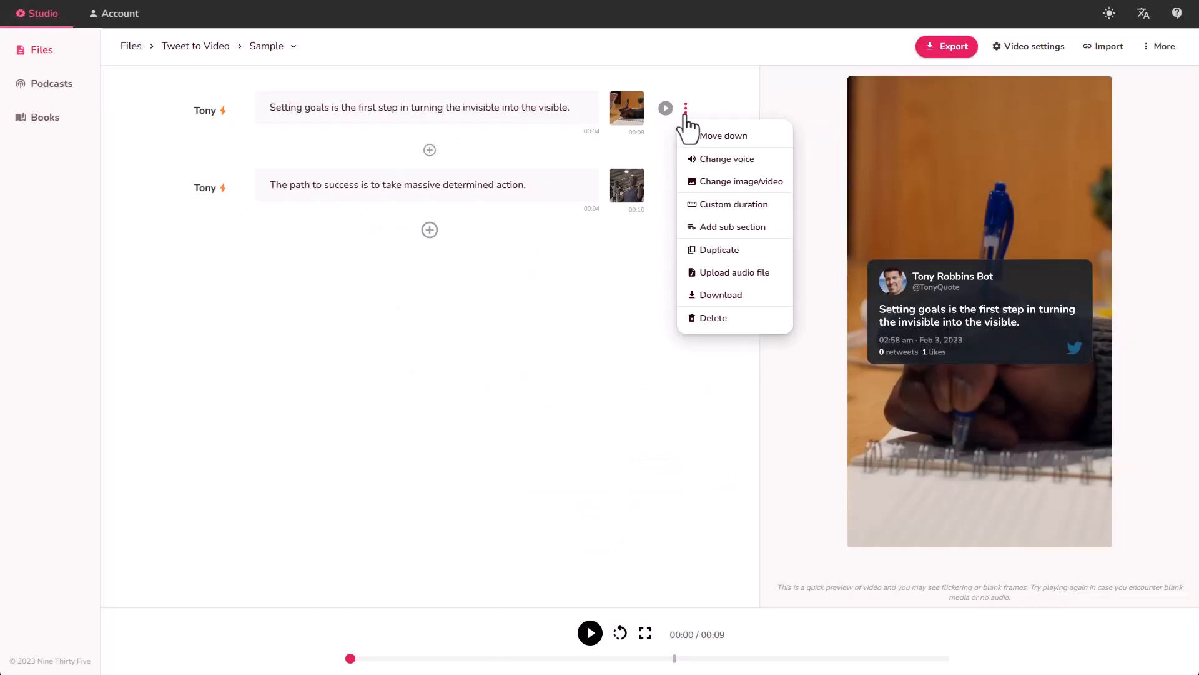
left_click(750, 164)
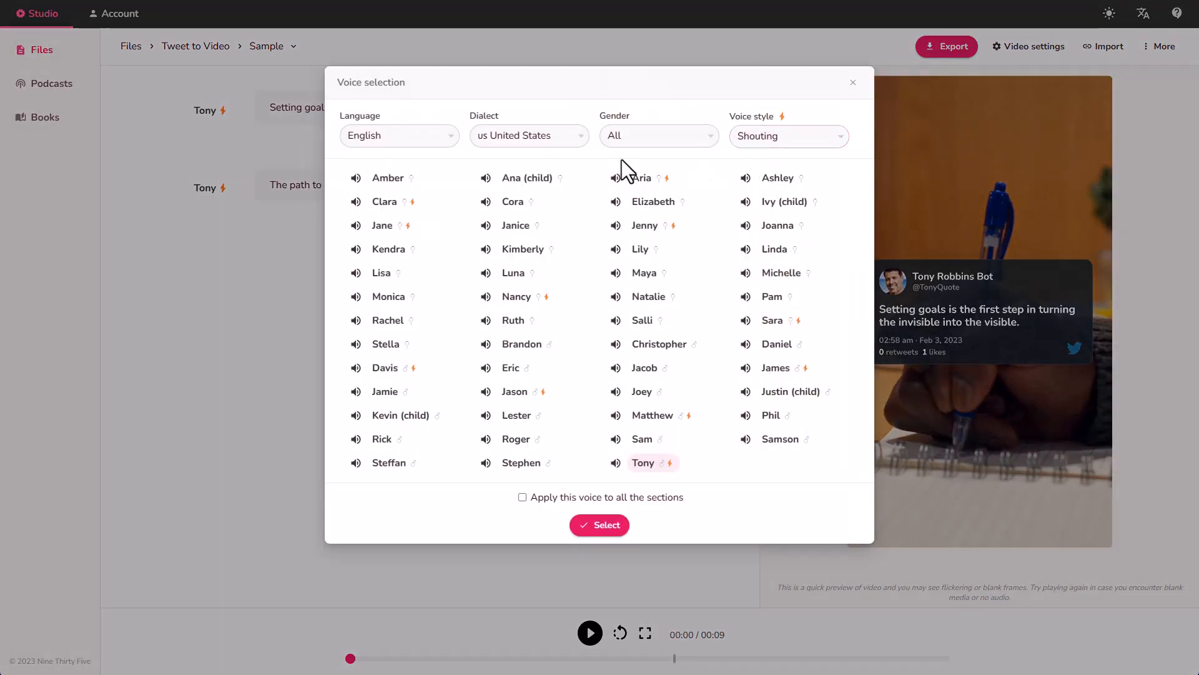
left_click(940, 129)
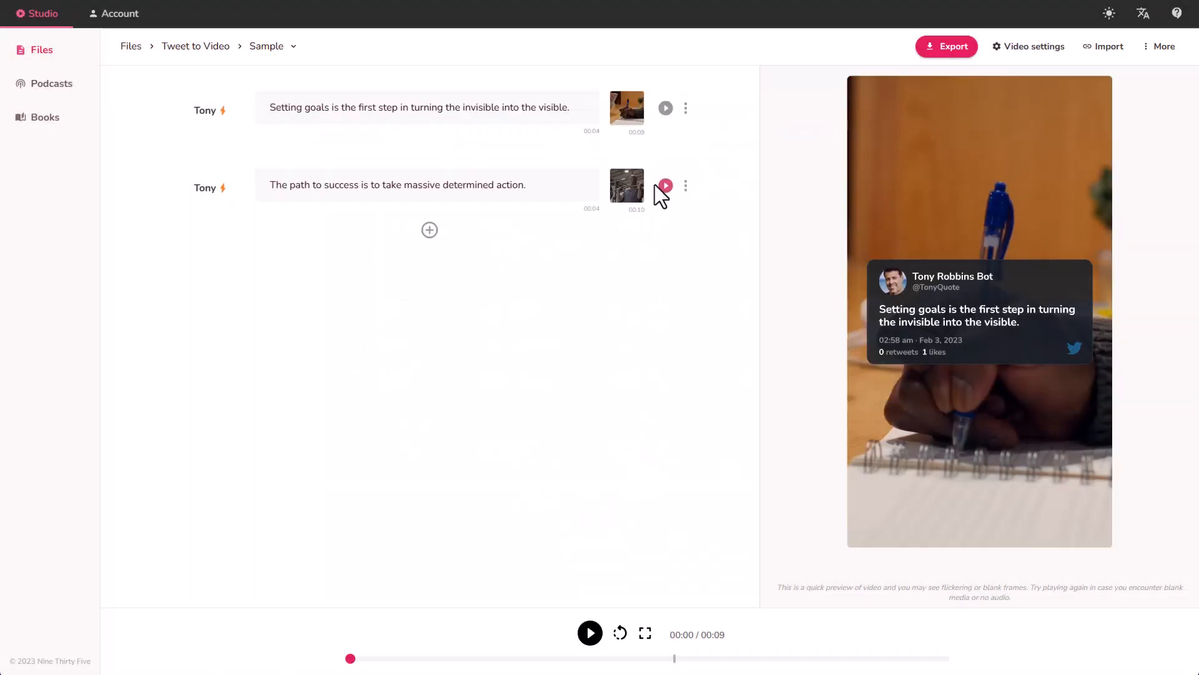
left_click(686, 109)
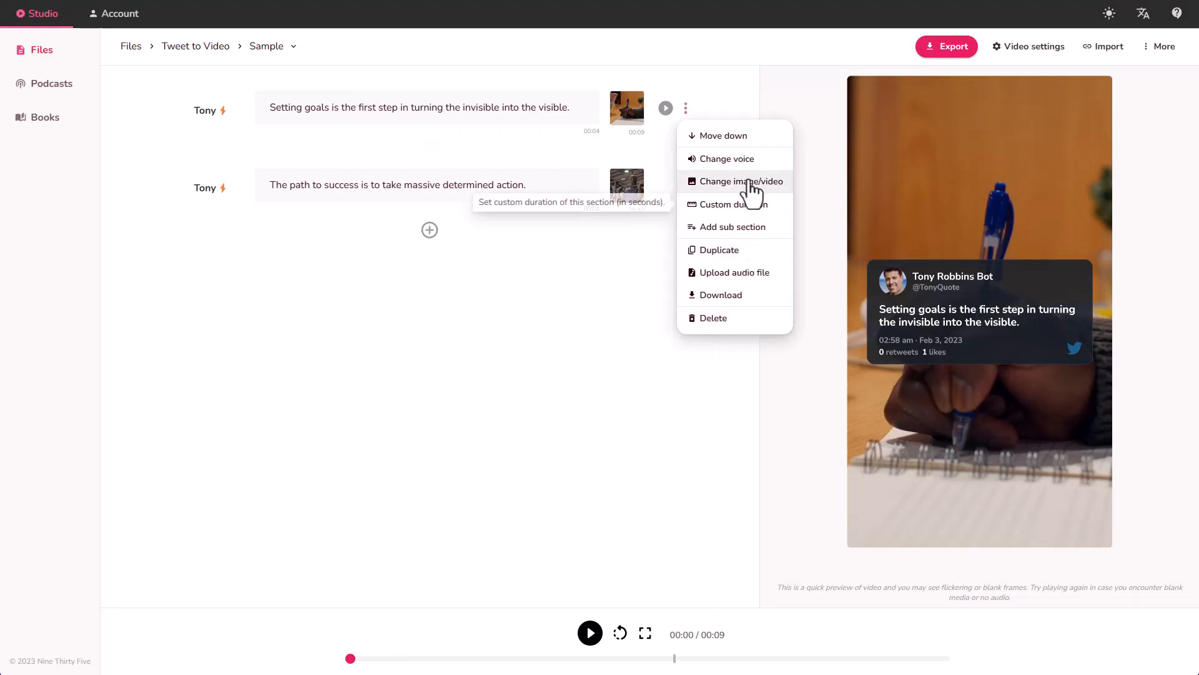
left_click(552, 463)
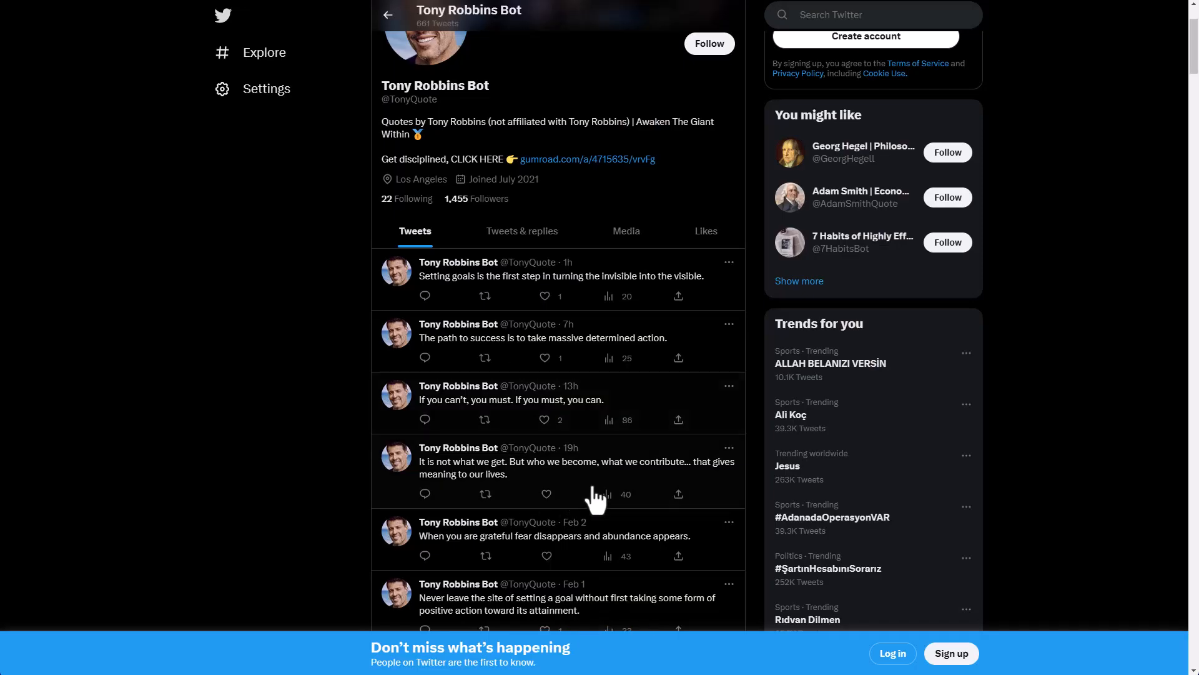
Switch to Twitter and copy the link to the tweet starting "As soon as you set goals" from the Tony Robbins Bot feed.
scroll(594, 496, "down", 4)
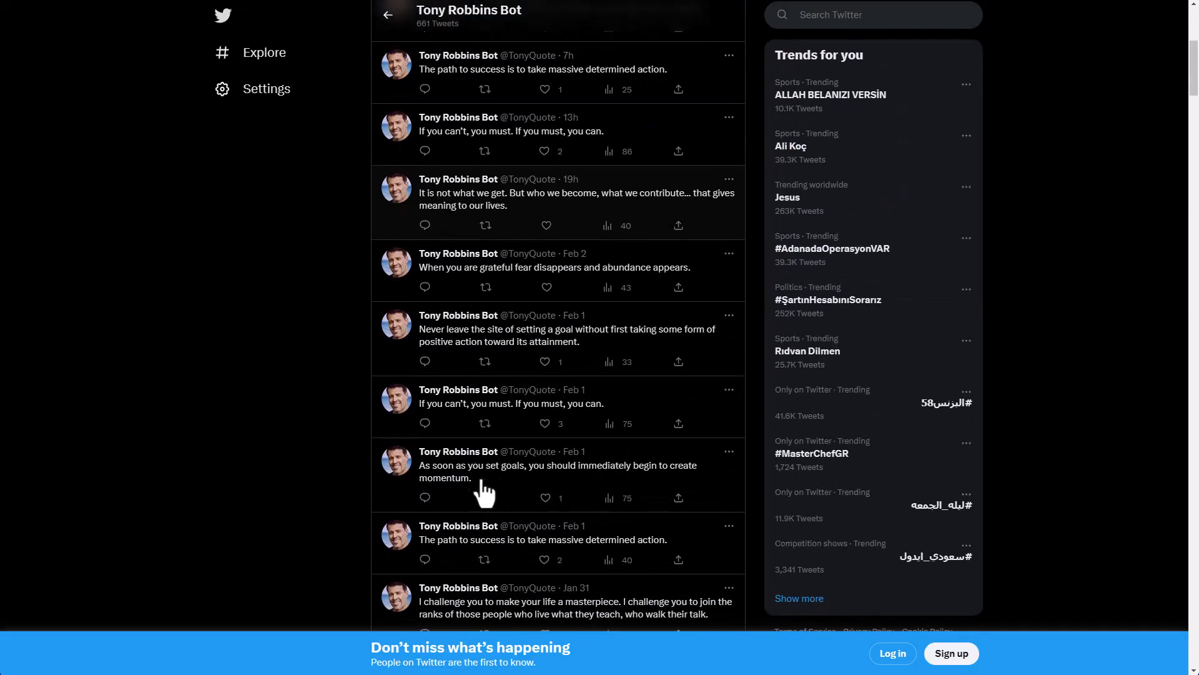
left_click(677, 498)
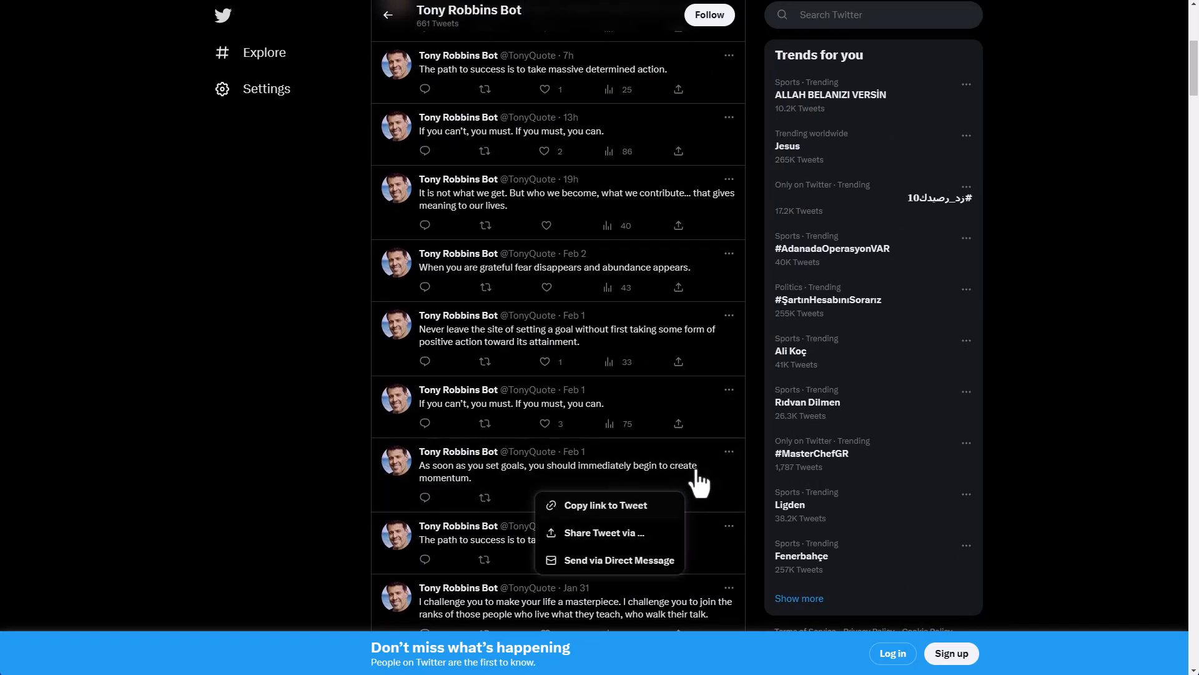
left_click(648, 506)
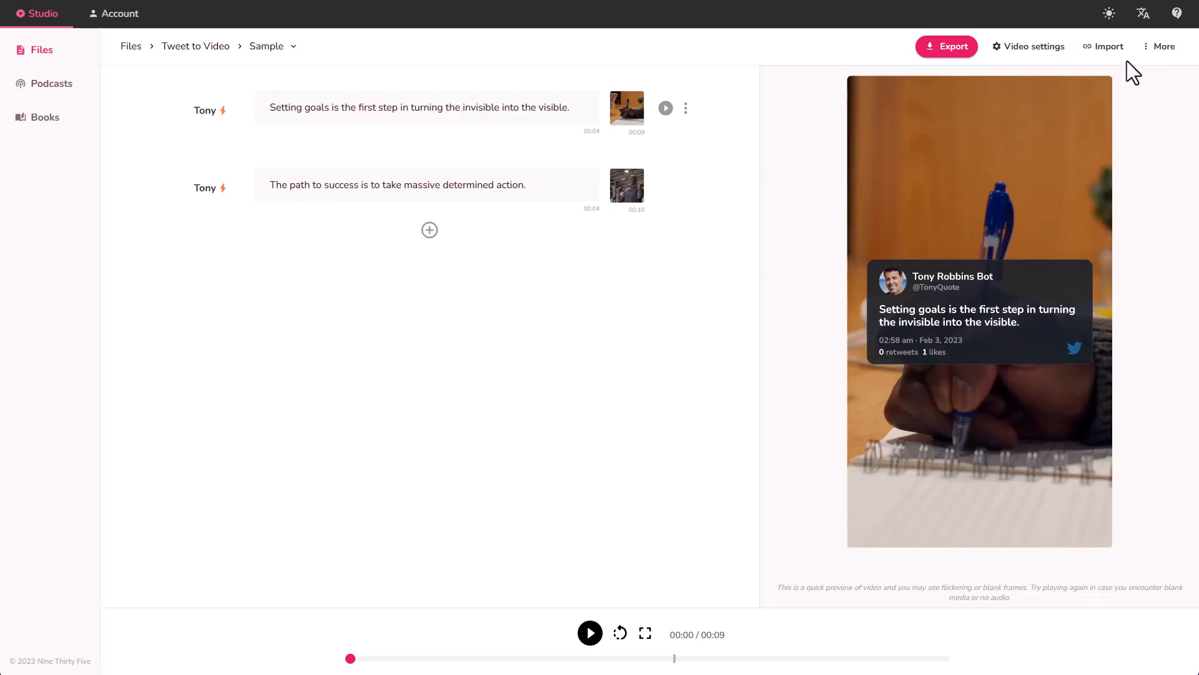
Import the copied tweet link into the Sample file with Tweet to Video.
left_click(1109, 48)
left_click(1104, 97)
key("ctrl+v")
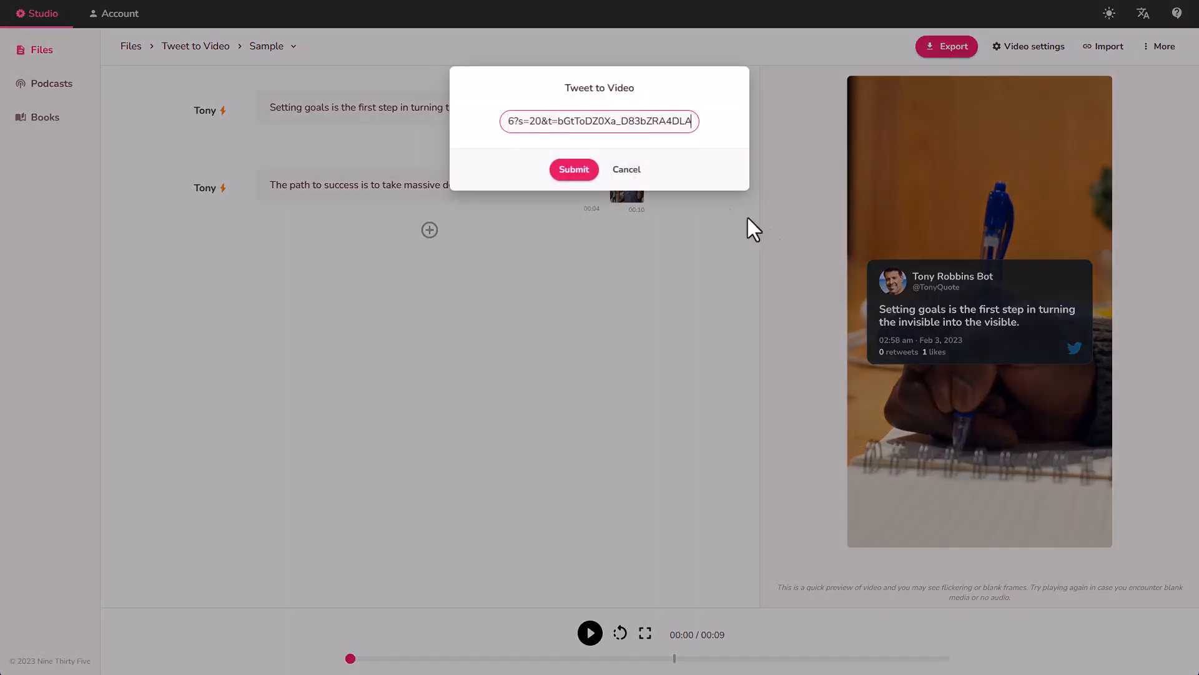
left_click(573, 169)
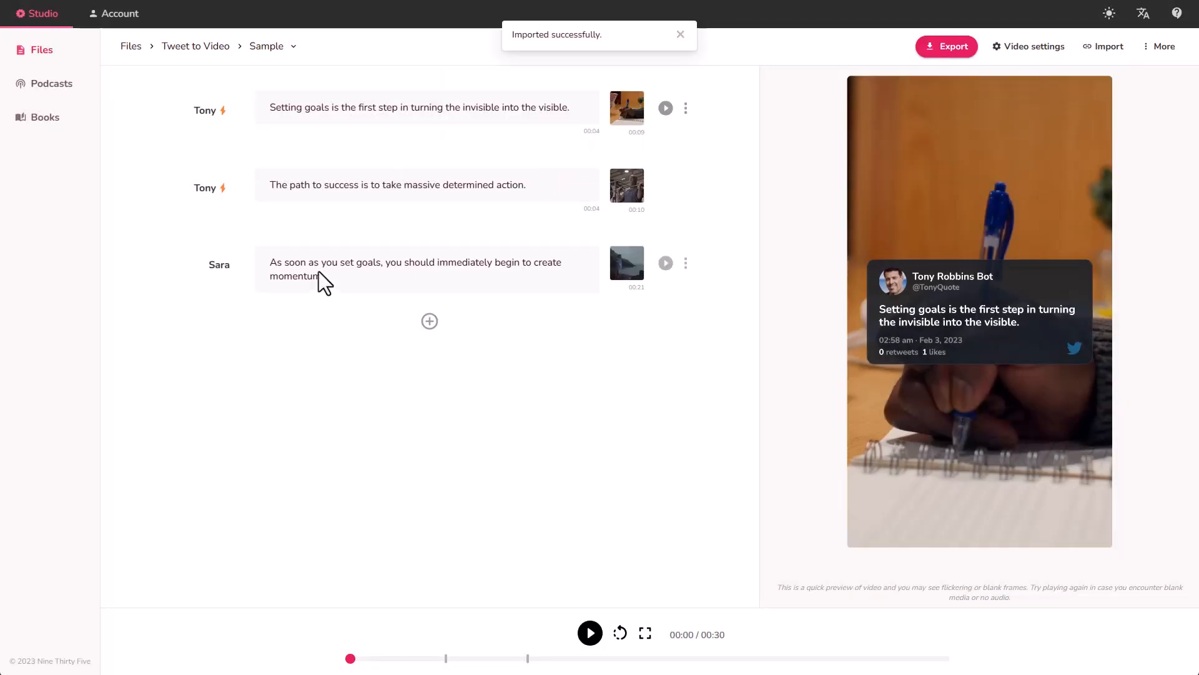
Change the third section's voice to Tony with the Shouting style and apply it to all the sections.
left_click(219, 264)
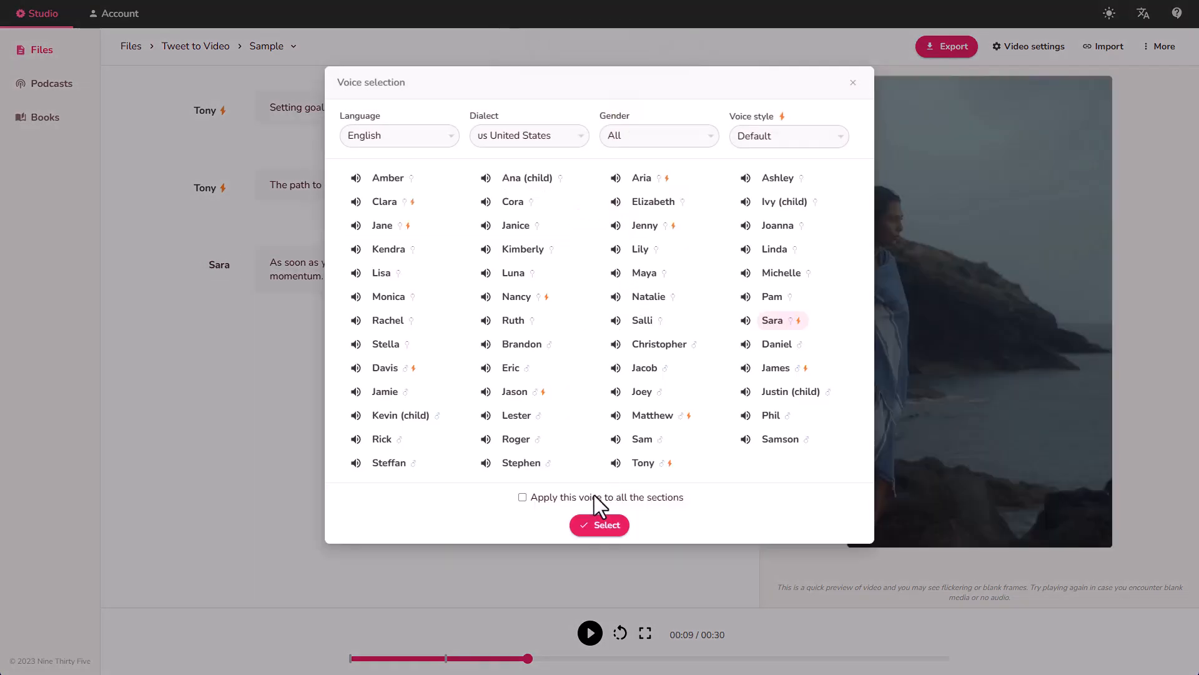
left_click(596, 498)
left_click(643, 462)
left_click(748, 145)
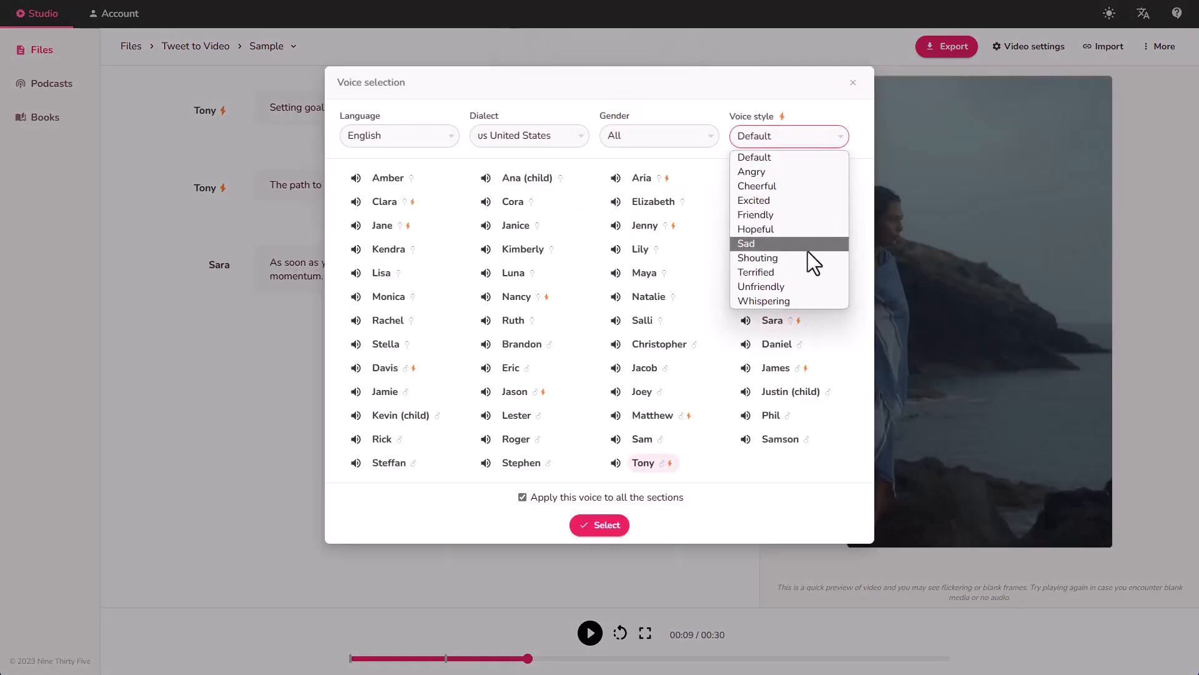
left_click(805, 260)
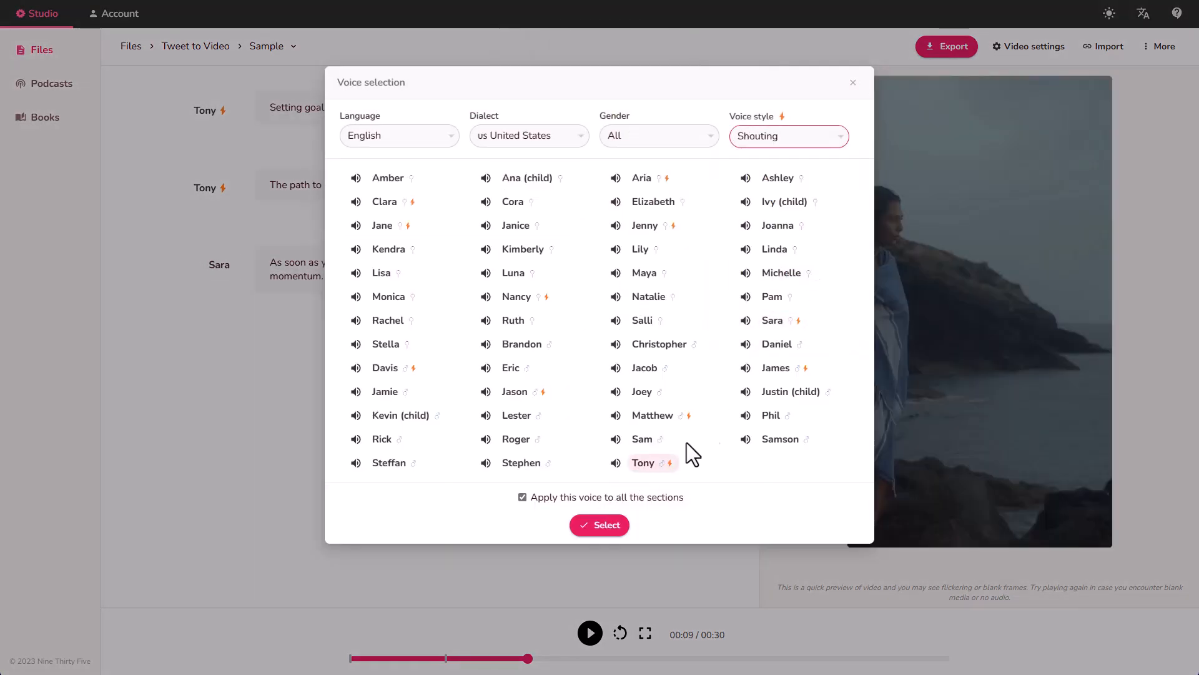
left_click(608, 525)
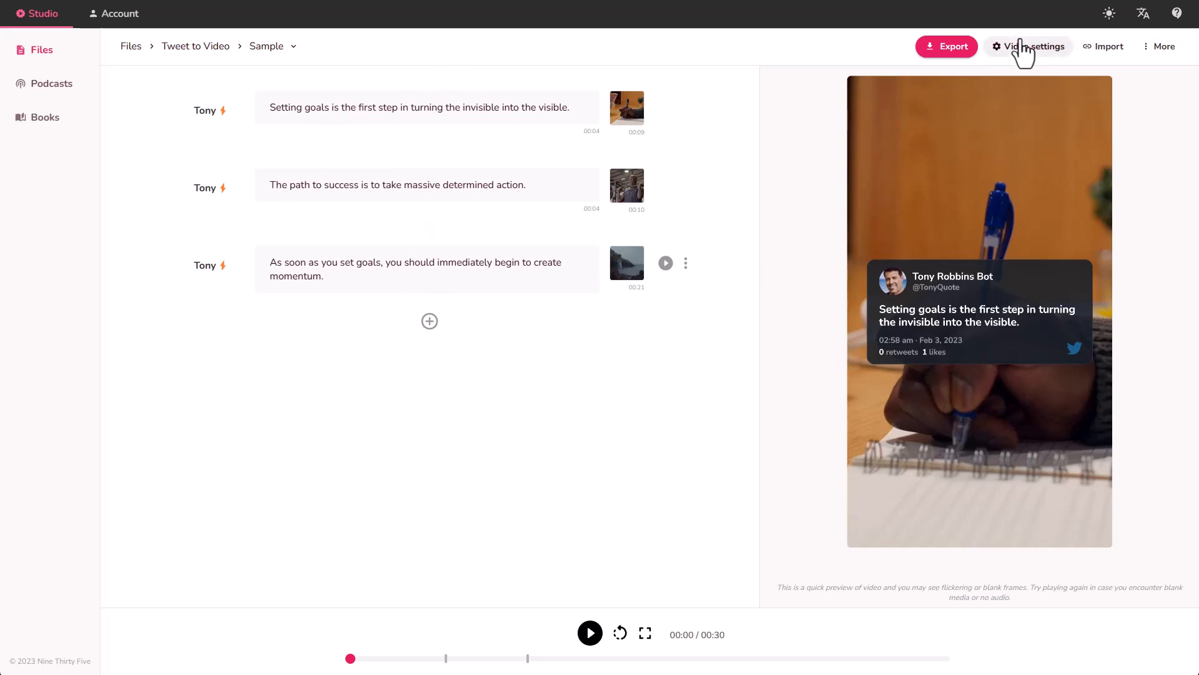
Replace the background music with the stock track The Work is Finished, found by searching "uplifting", at 25% volume.
left_click(1160, 50)
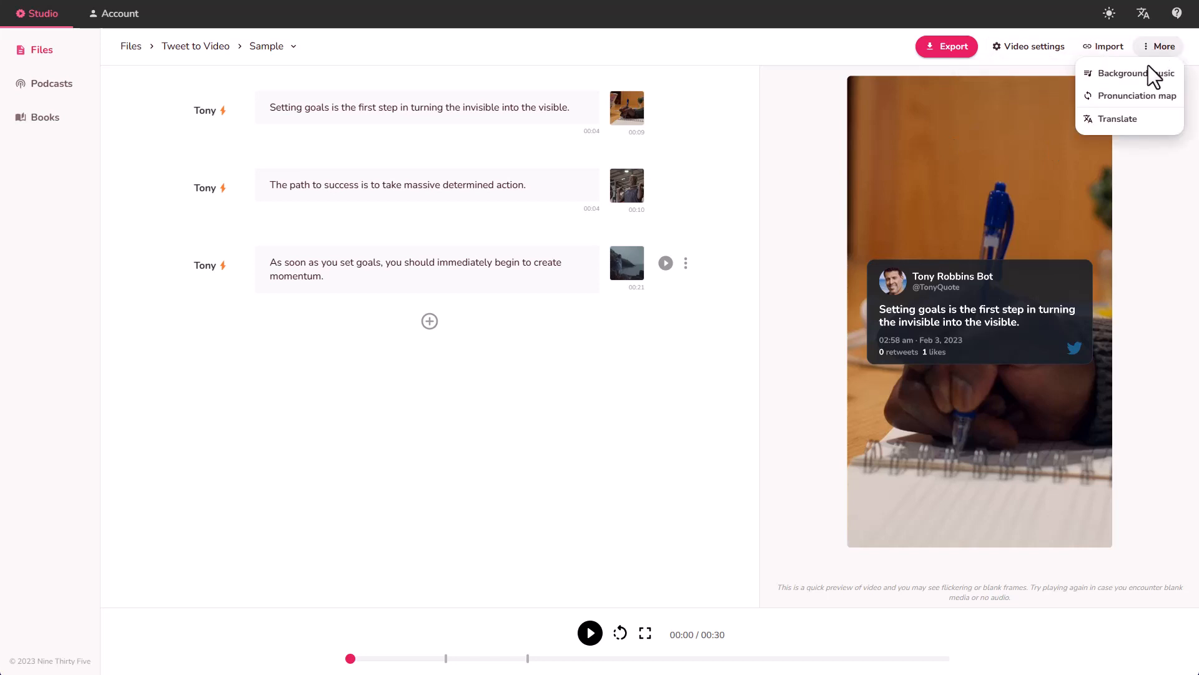
left_click(1118, 75)
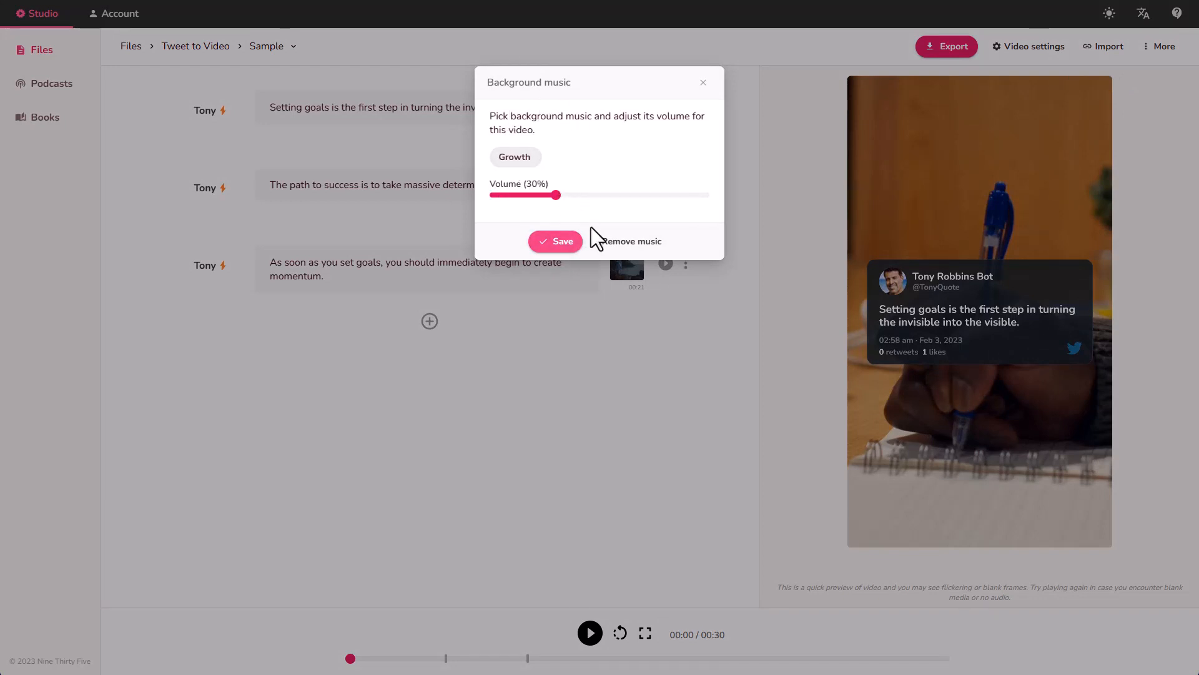
left_click(524, 160)
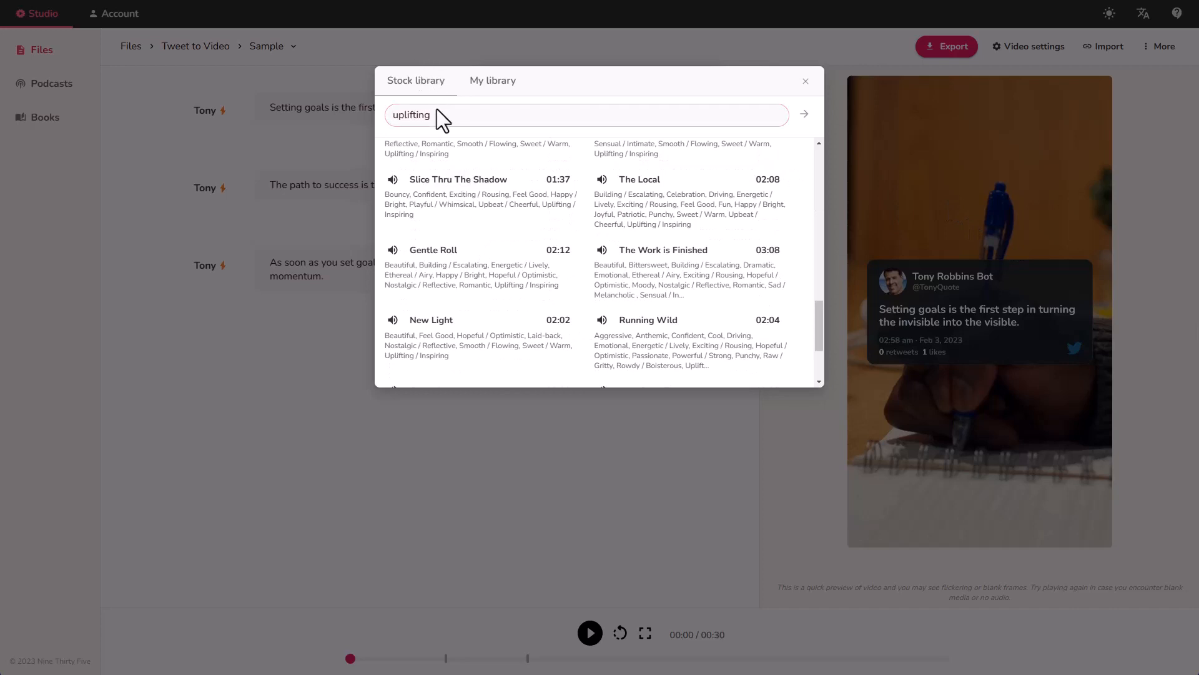
left_click(437, 110)
left_click(602, 250)
left_click(659, 251)
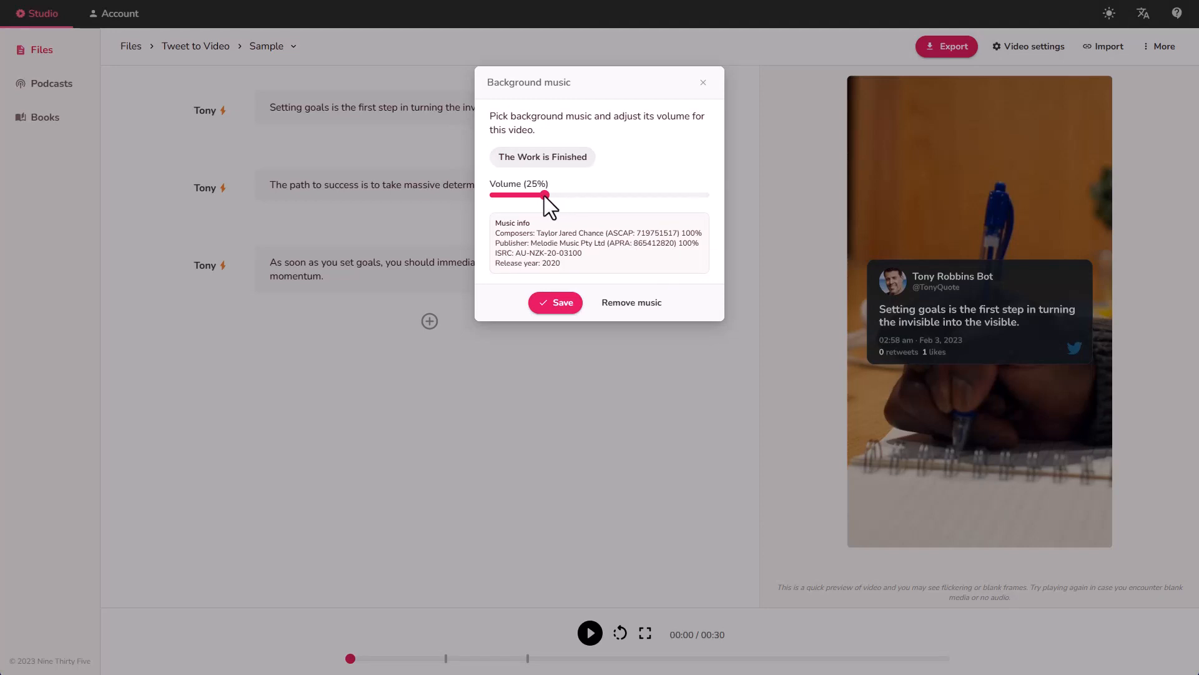
left_click(565, 304)
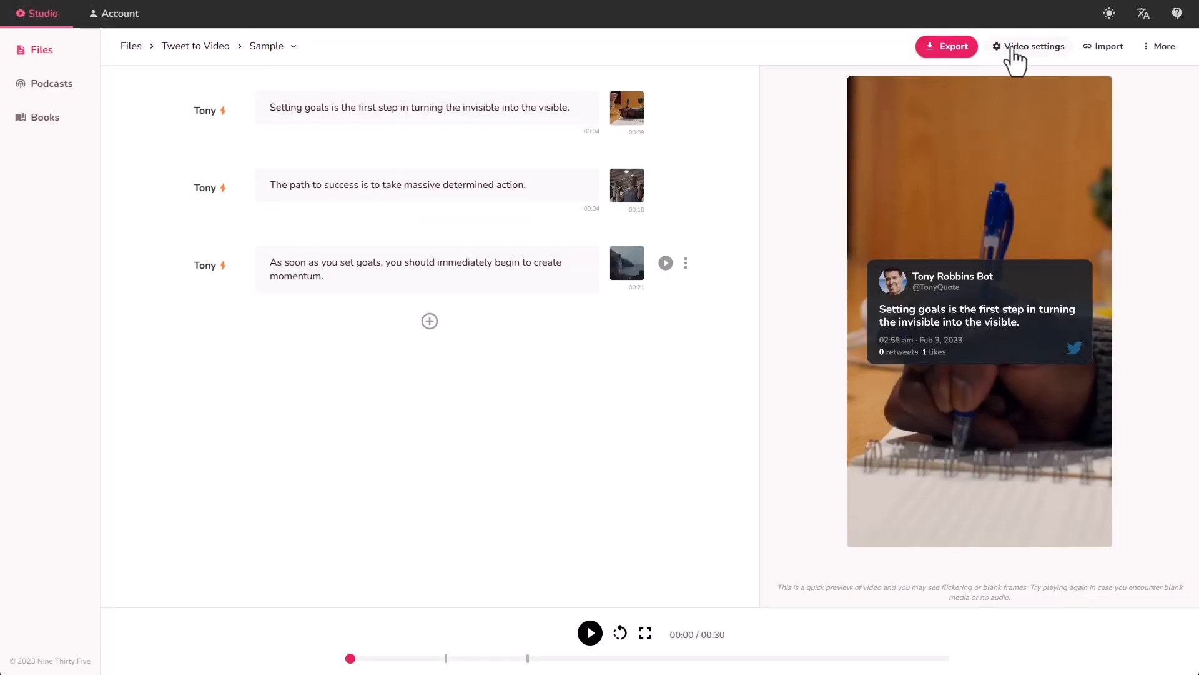
Play the full video preview and export the video.
left_click(589, 633)
left_click(947, 50)
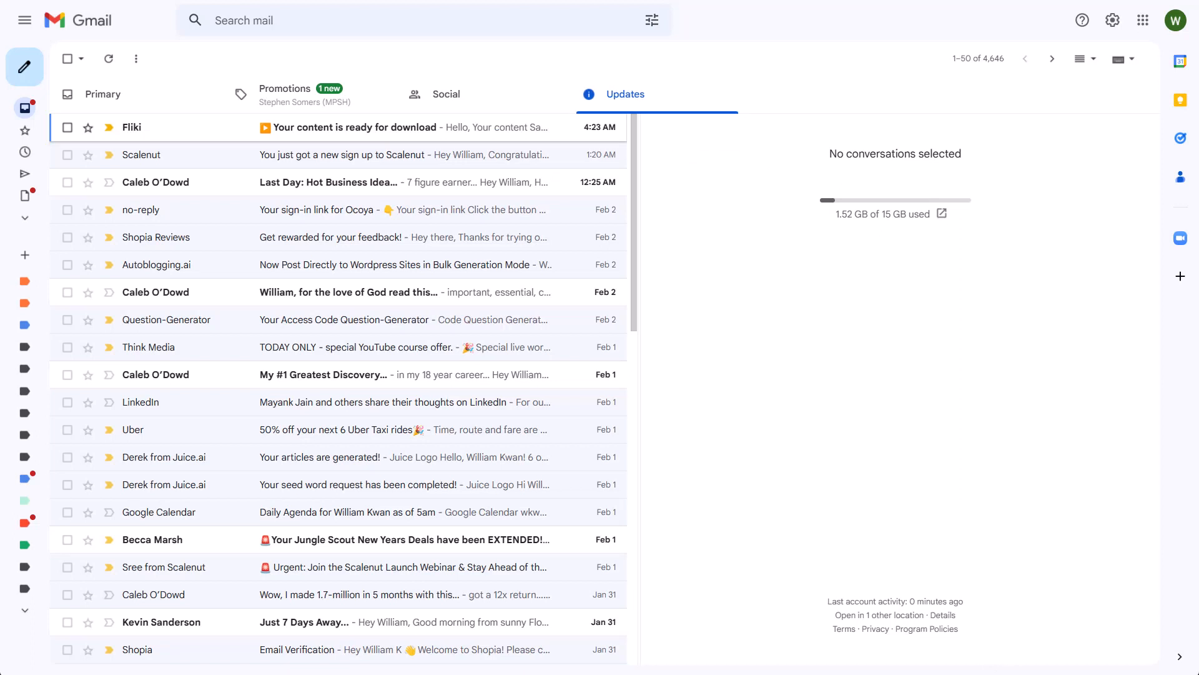
Open Fliki's content-ready e-mail in Gmail, follow its download link and download the exported Sample video.
left_click(384, 127)
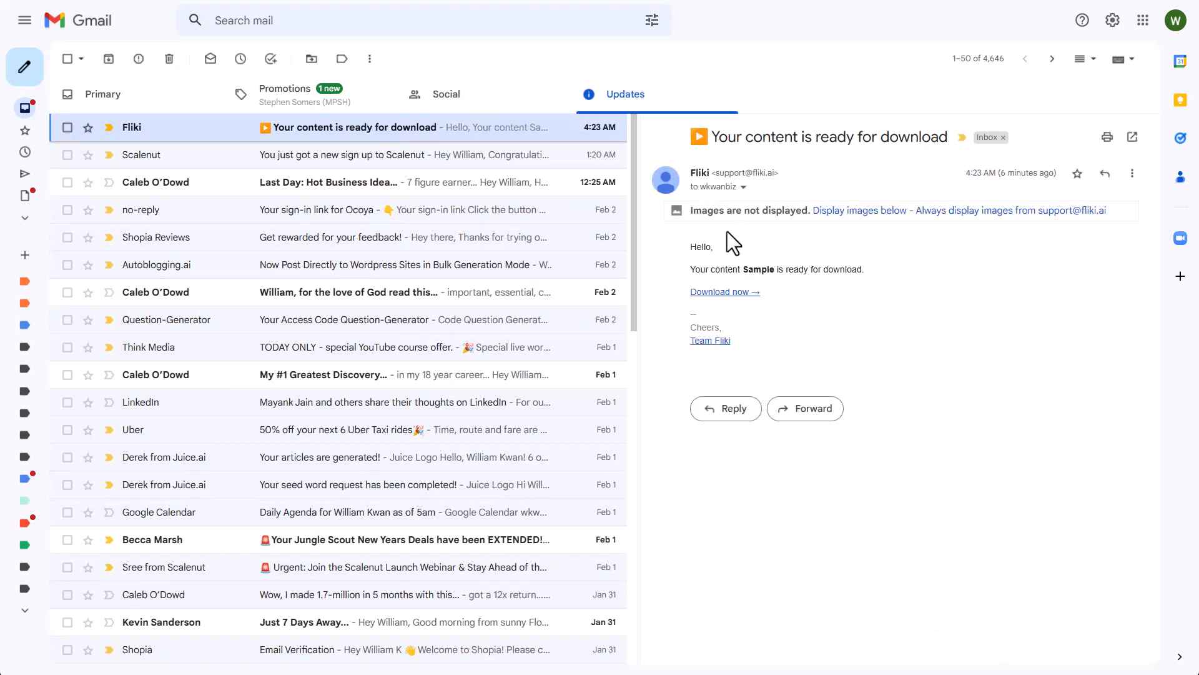
left_click(850, 211)
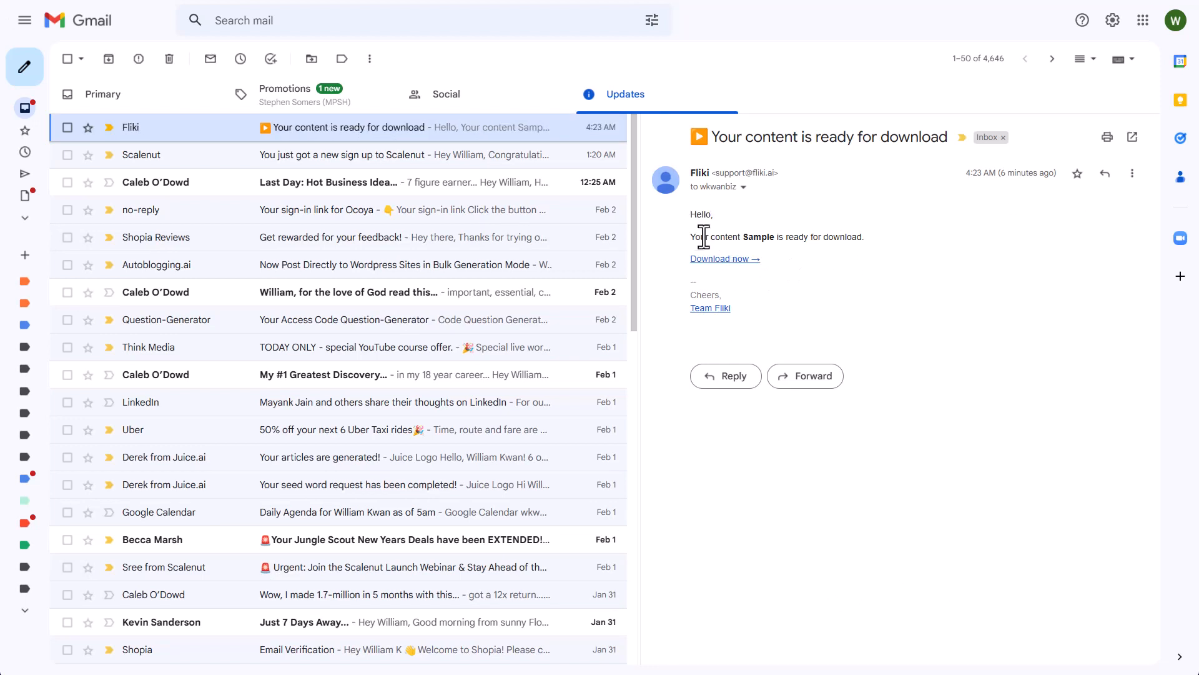
left_click(723, 262)
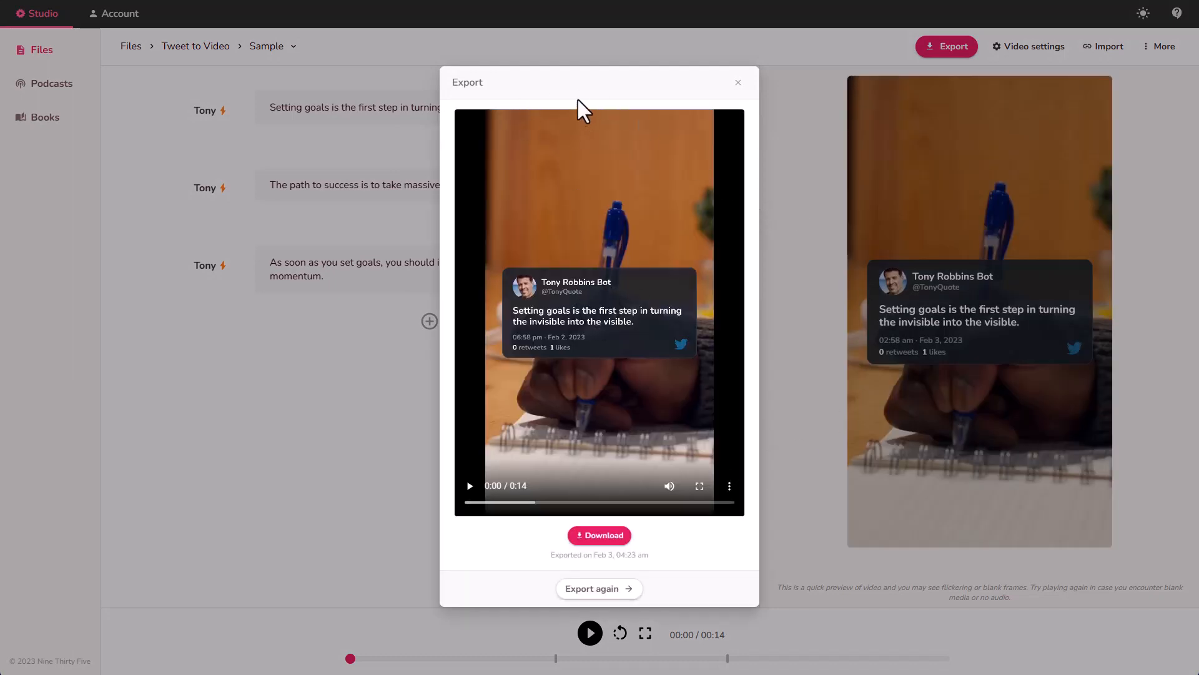
left_click(611, 539)
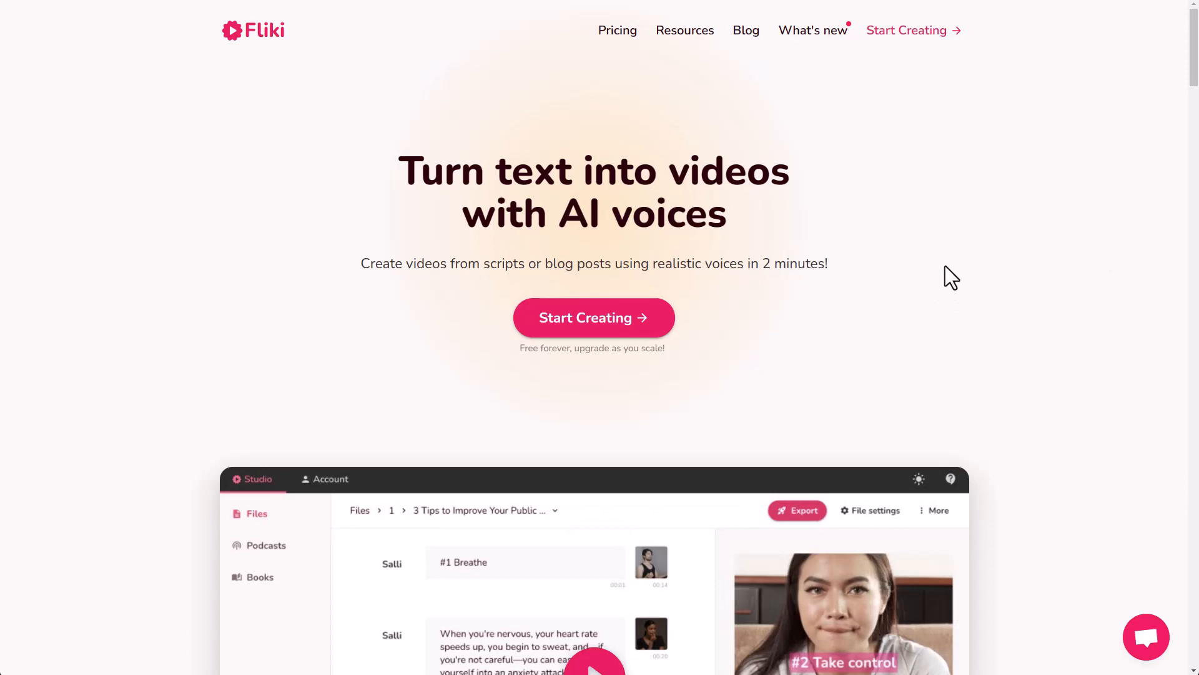
Examine the Premium Music library, Giphy integration and Tweet to Video entries on Fliki's What's new page.
left_click(834, 38)
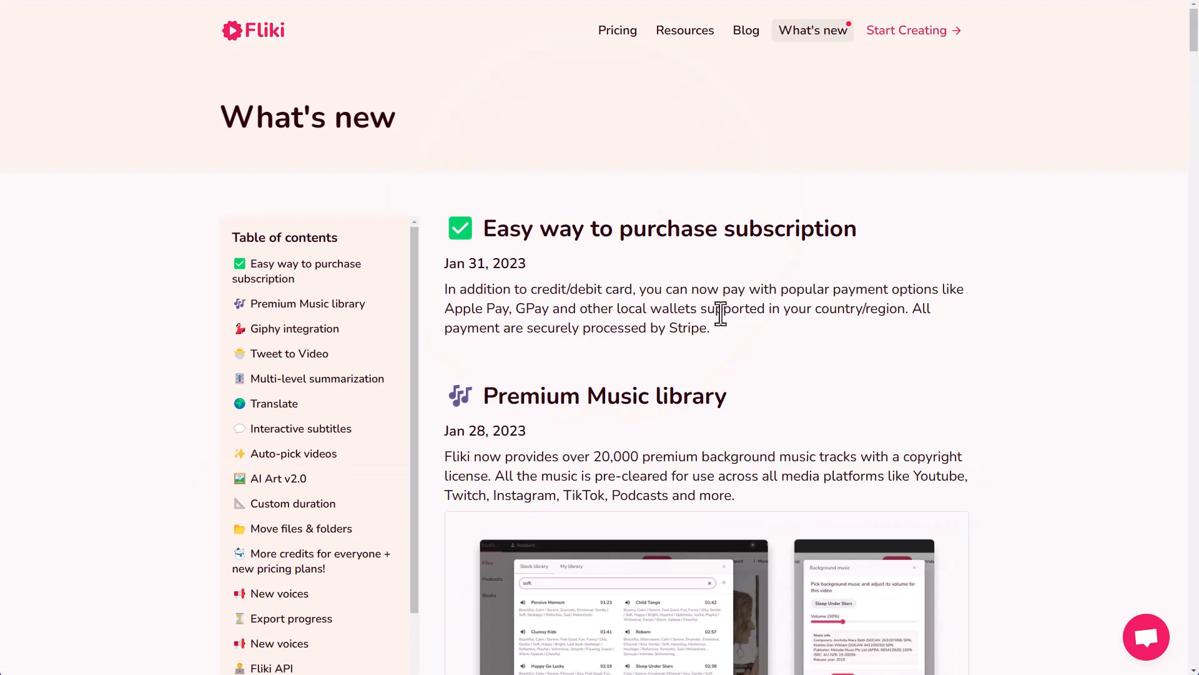
scroll(690, 306, "down", 4)
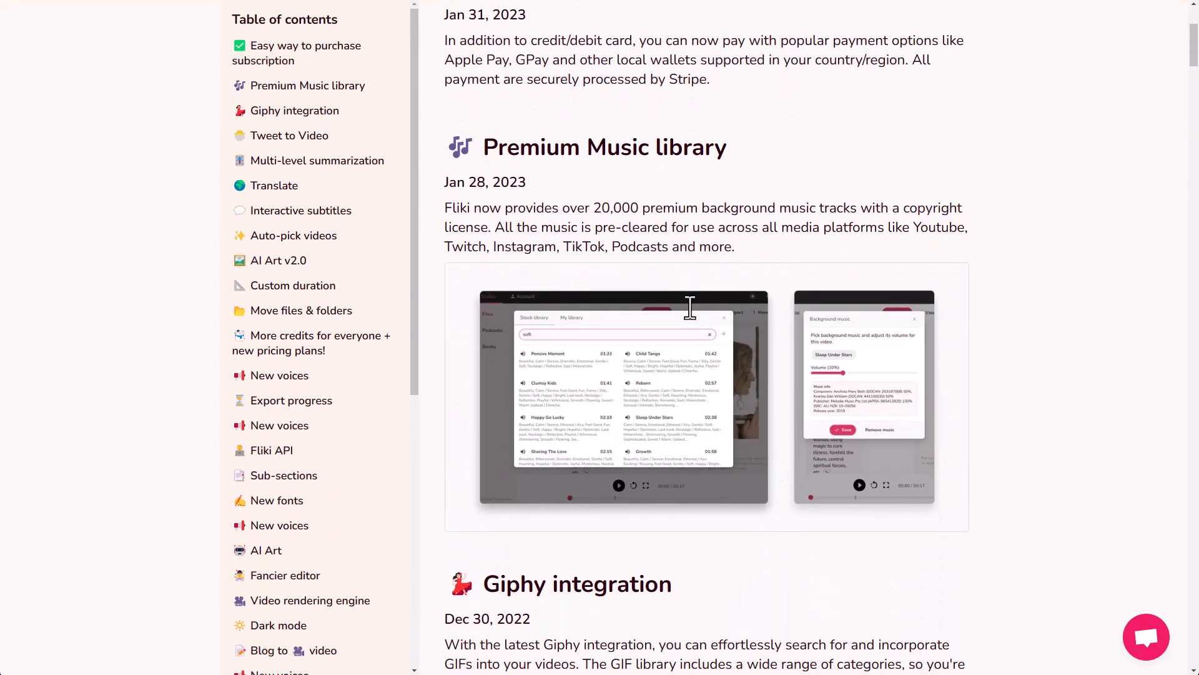
scroll(690, 306, "down", 6)
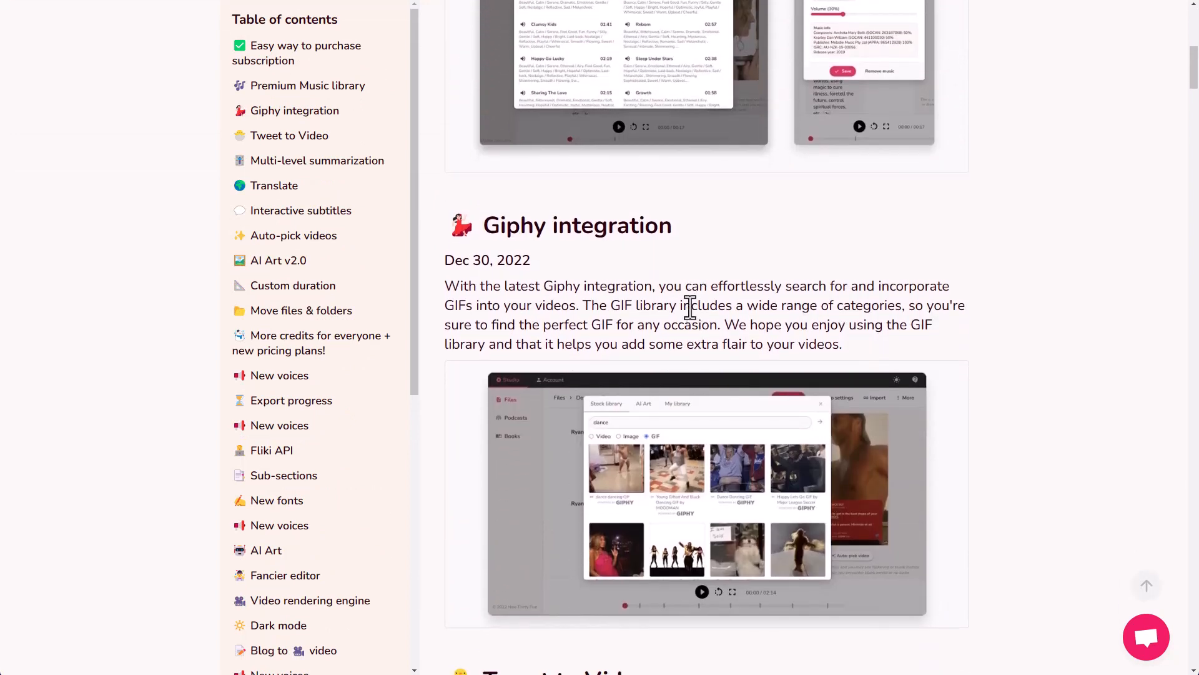
scroll(688, 306, "up", 8)
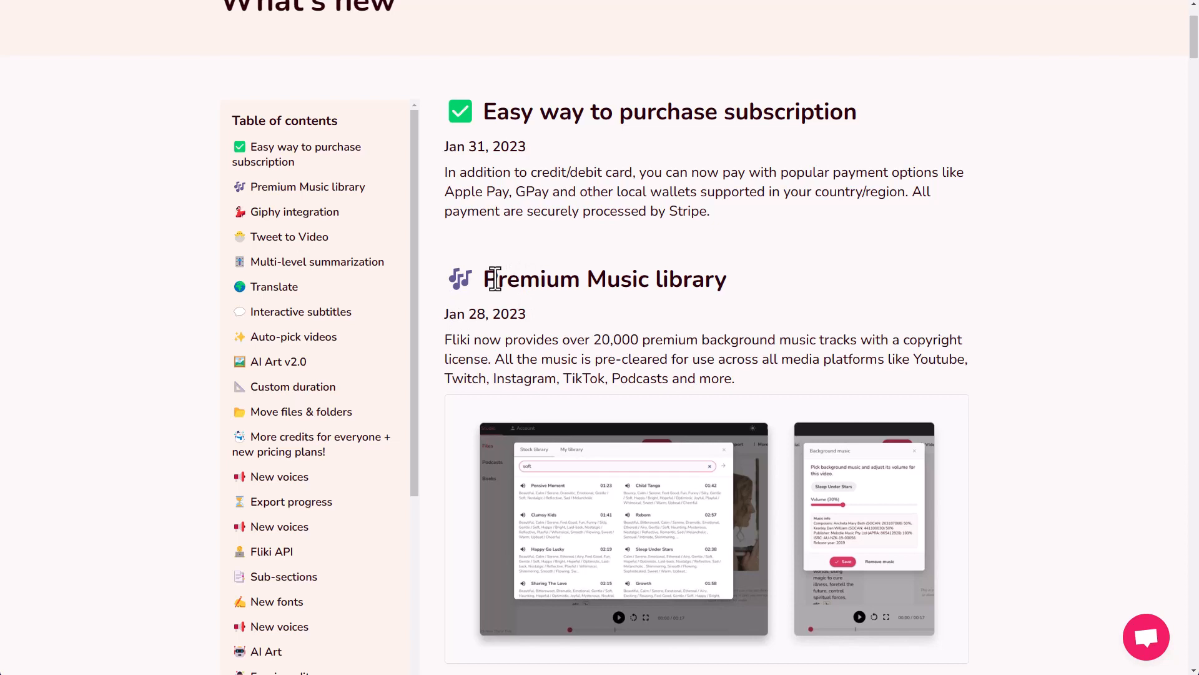
left_click_drag(494, 278, 728, 279)
left_click(891, 284)
scroll(892, 284, "down", 8)
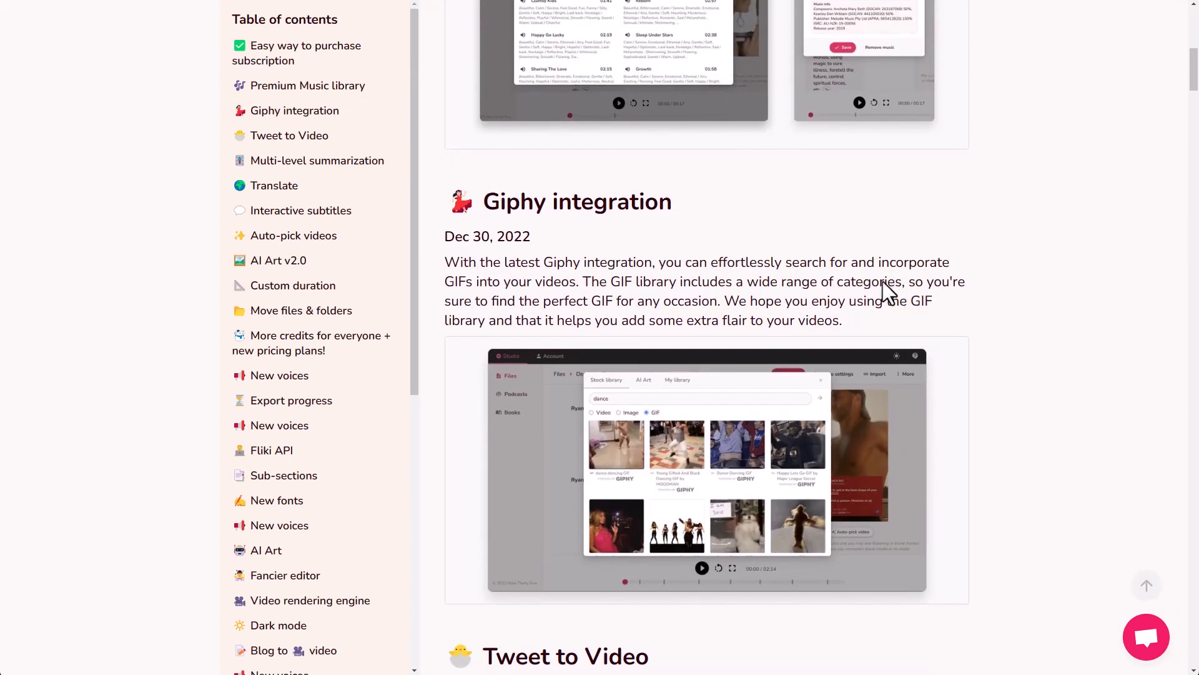
left_click_drag(491, 202, 562, 187)
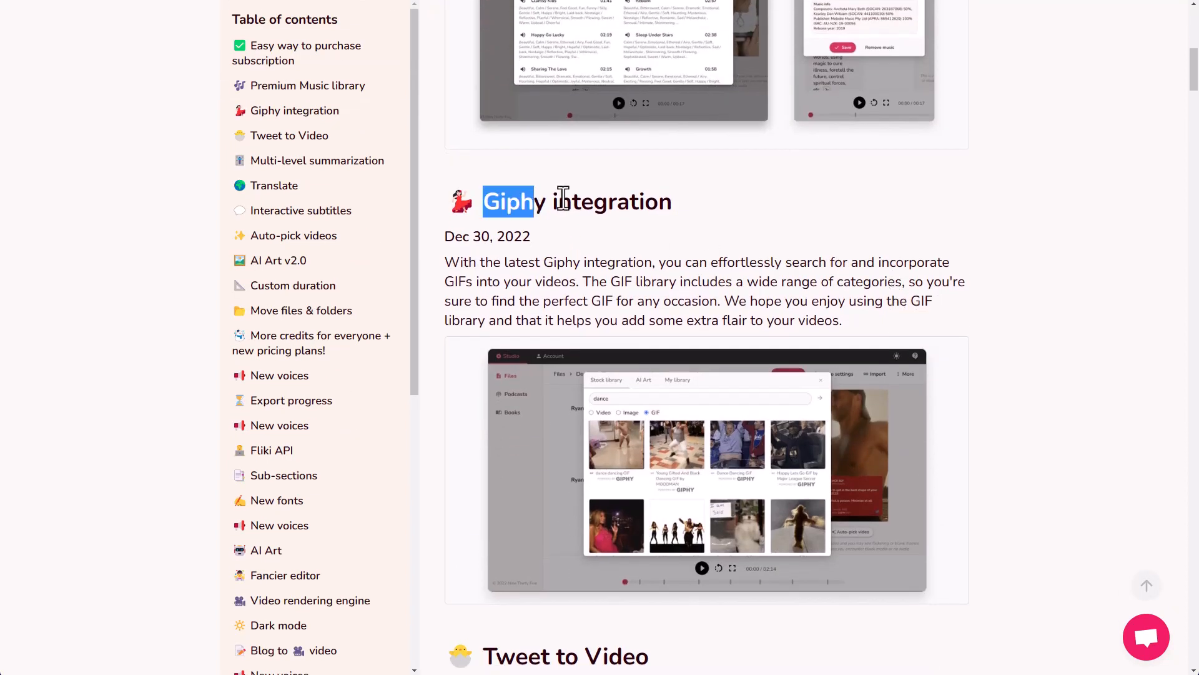
left_click(742, 209)
scroll(498, 400, "down", 5)
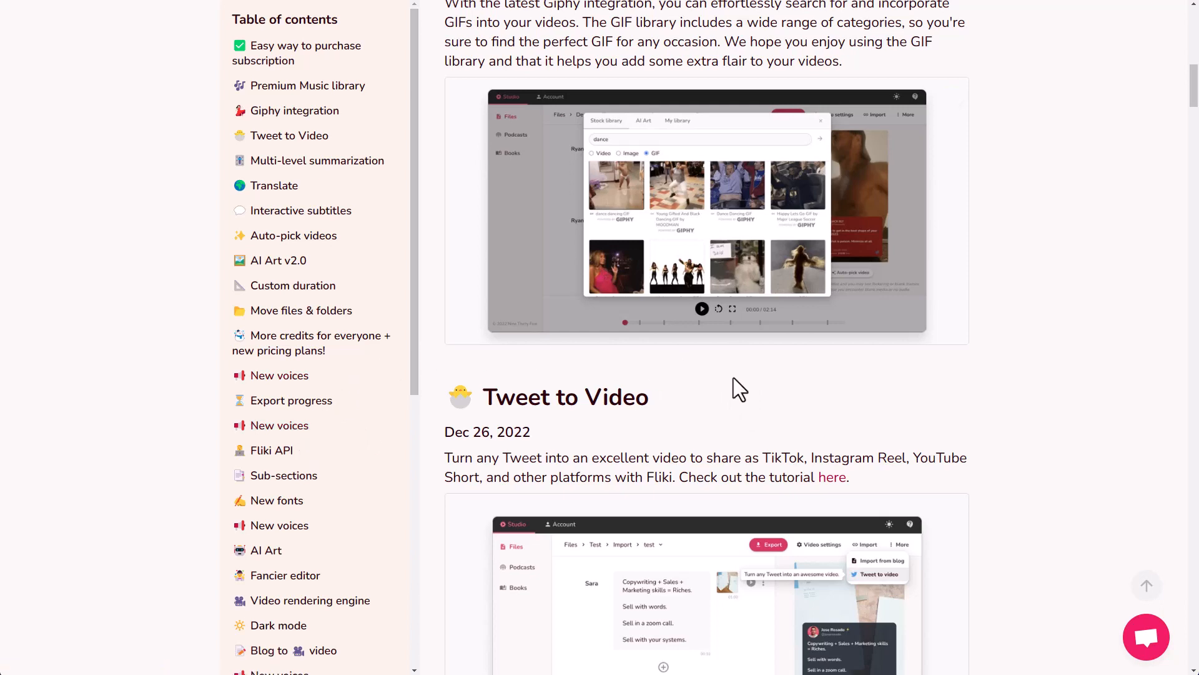
Open Fliki's Pricing page and compare the Free, Basic, Standard and Premium plans under yearly billing.
key("Home")
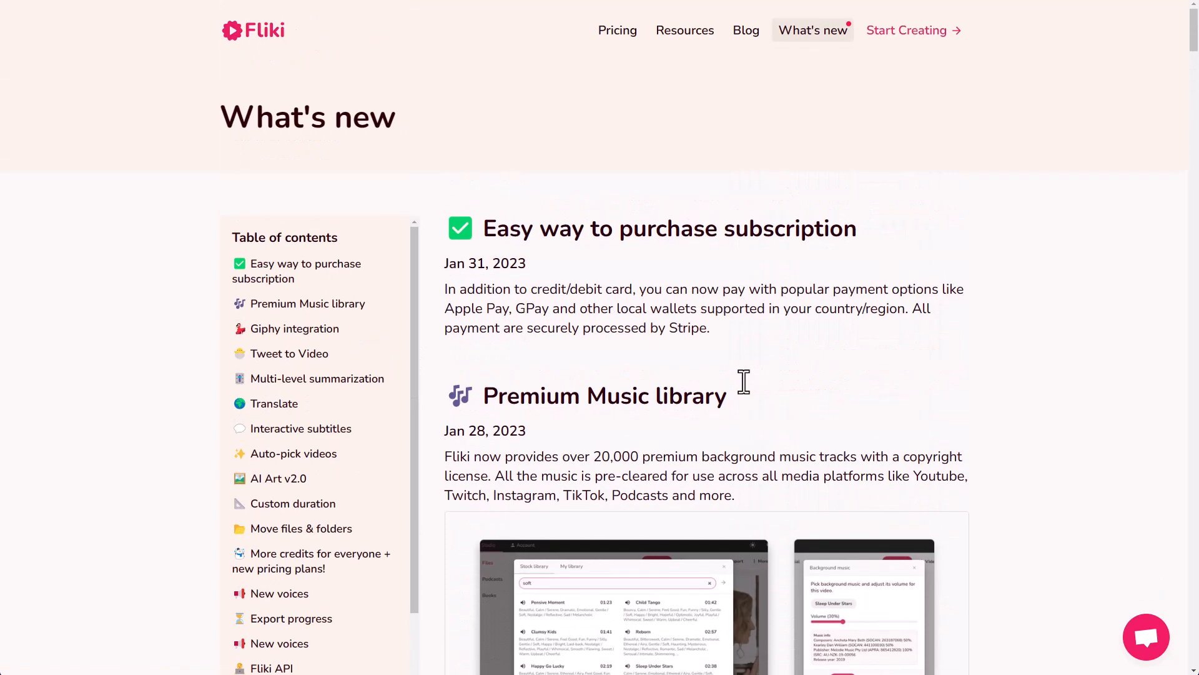
left_click(617, 33)
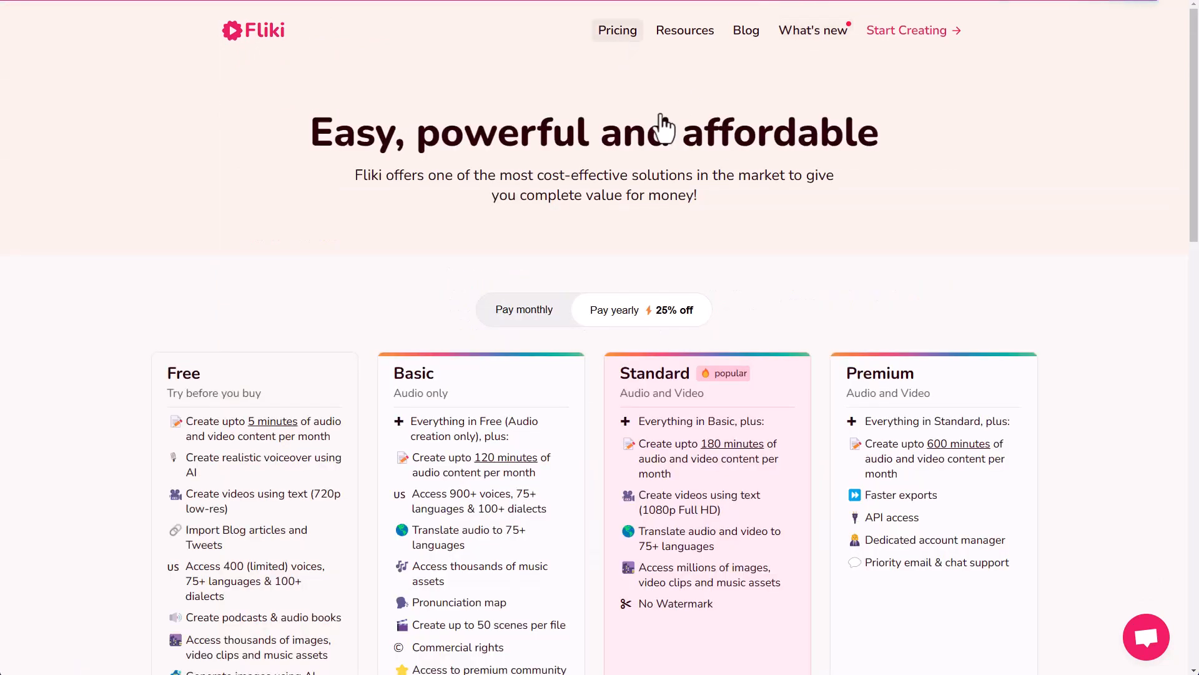
scroll(481, 375, "down", 2)
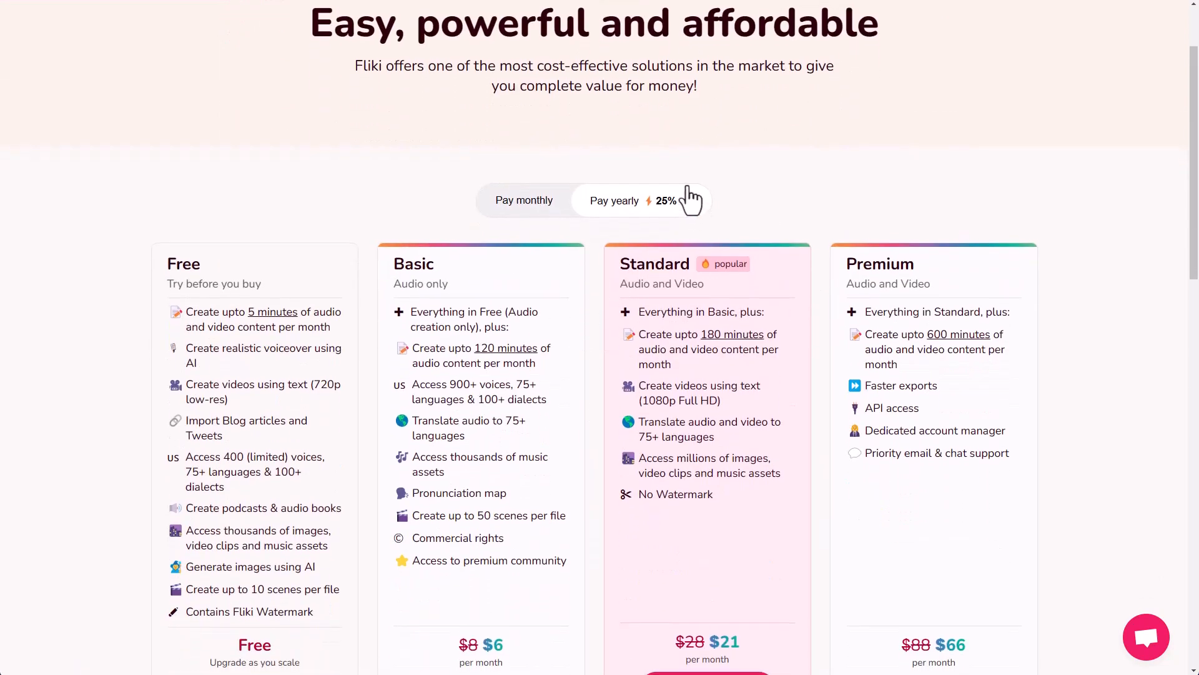
scroll(668, 394, "down", 2)
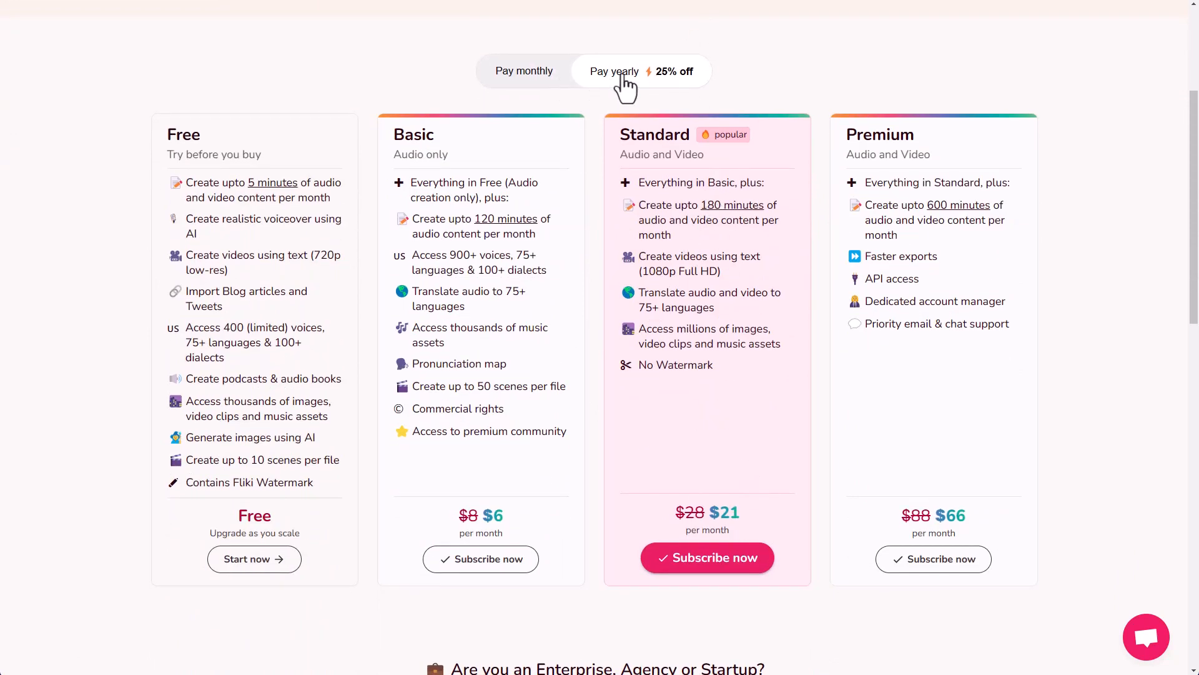
scroll(695, 524, "down", 1)
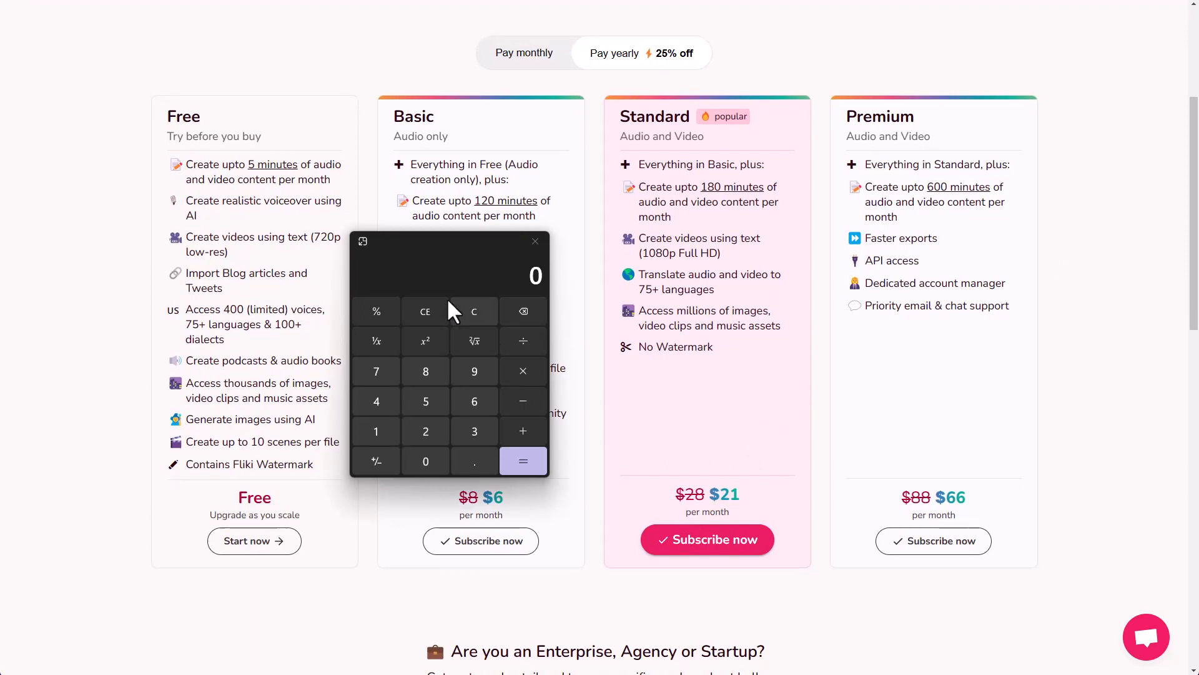
Calculate the Standard plan's yearly cost as 21*12 in Calculator and compare it with Fliki's one-time price on AppSumo.
left_click(445, 272)
type("21812")
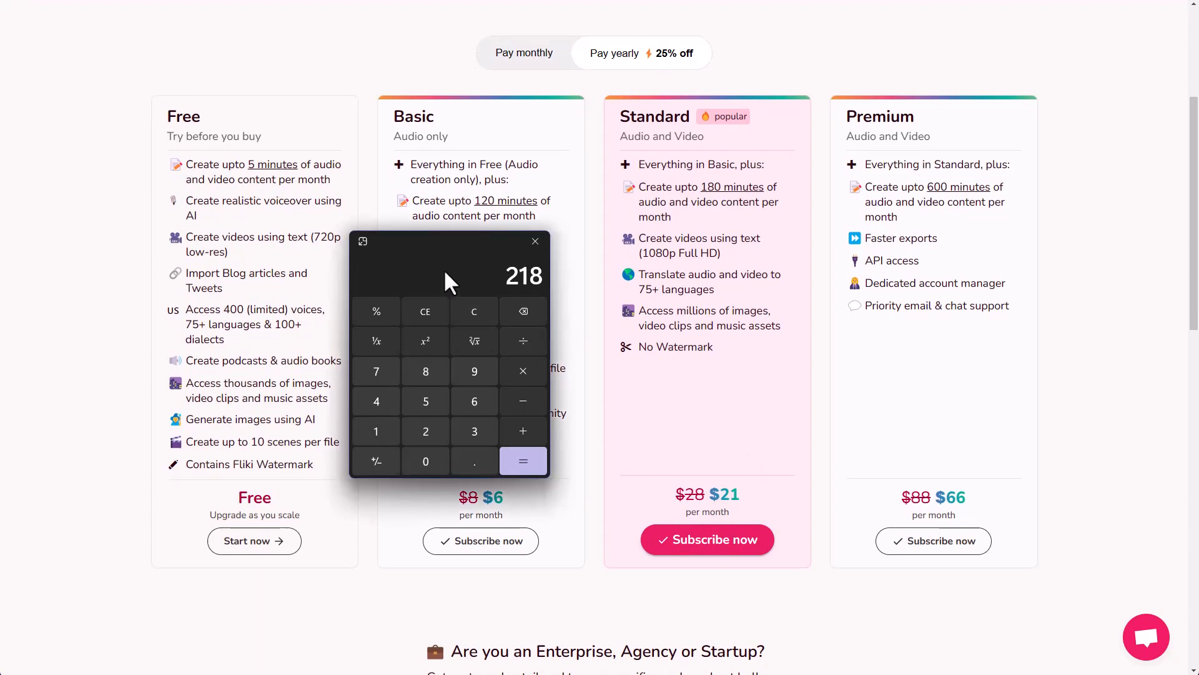
key("Escape")
type("21*12")
key("Return")
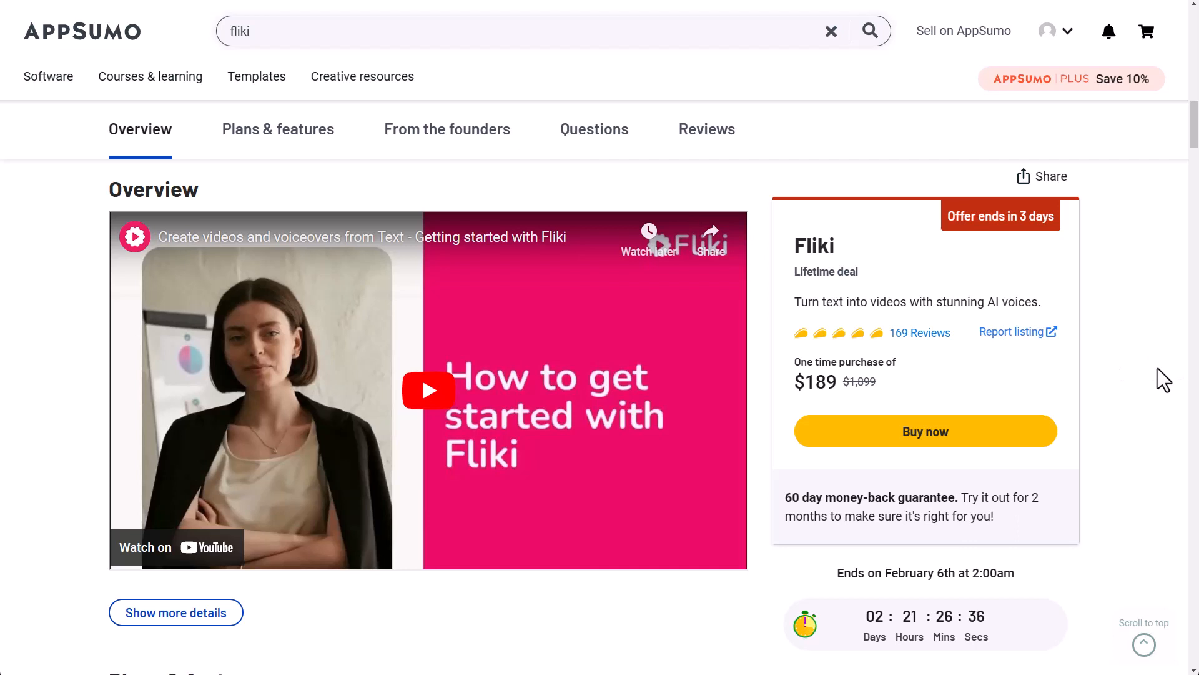
left_click_drag(1197, 406, 543, 424)
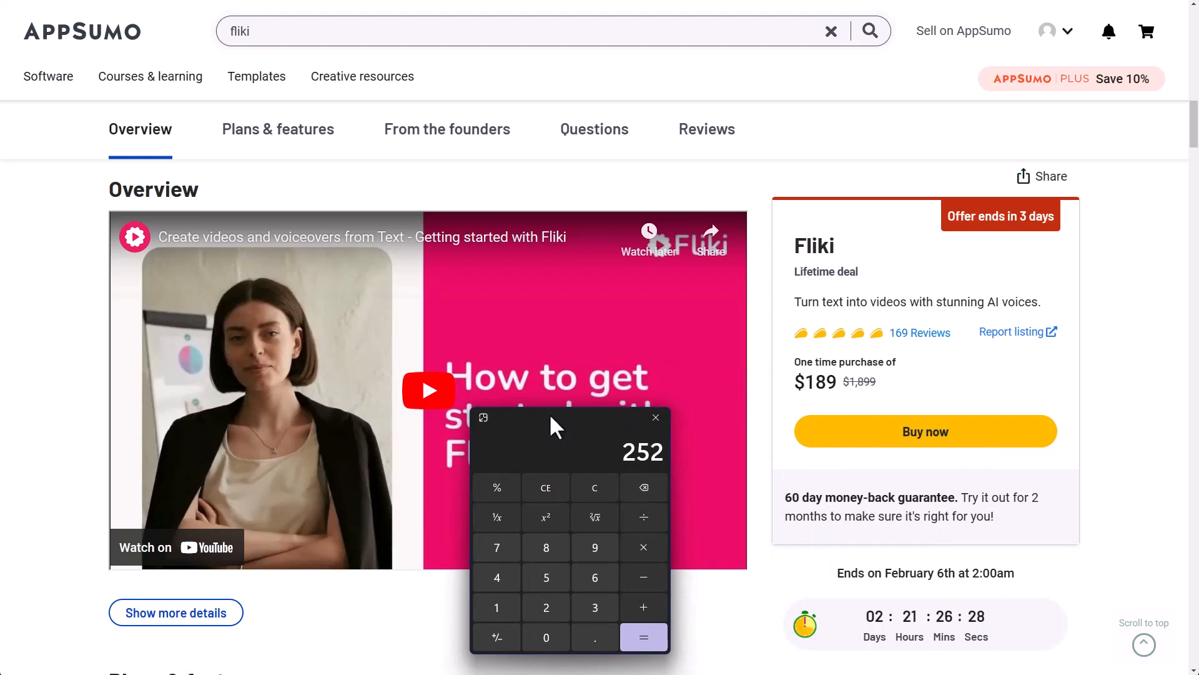
left_click_drag(550, 413, 1198, 281)
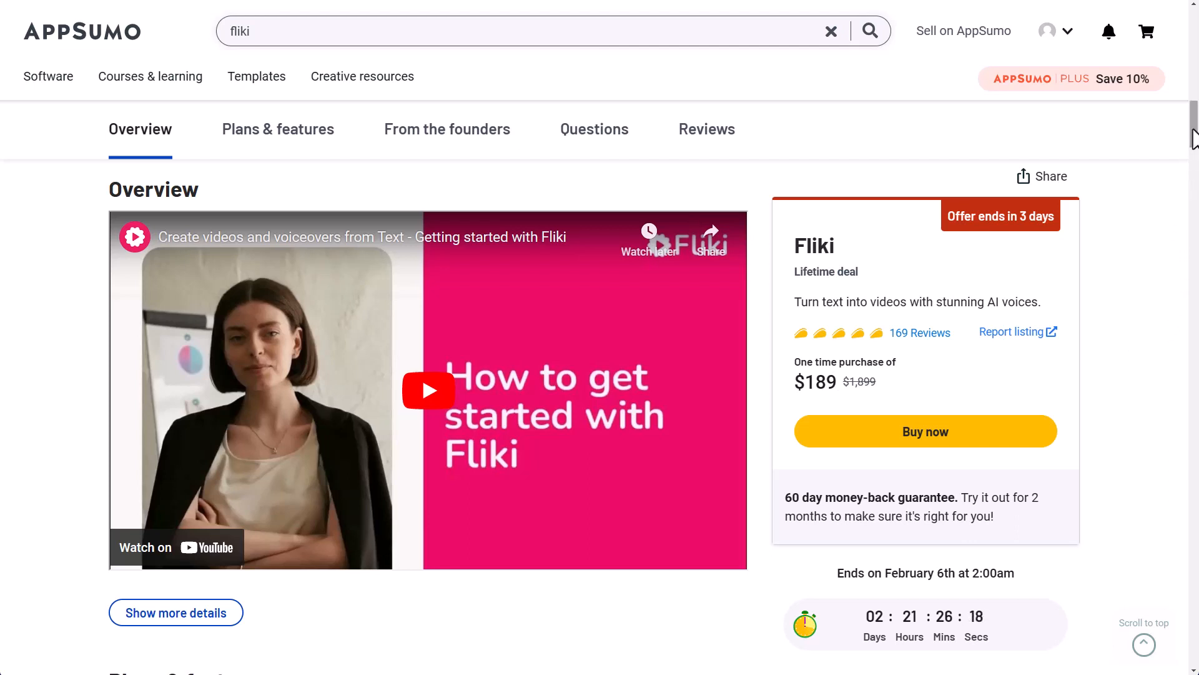
Examine the deal terms and Single plan features of Fliki's AppSumo lifetime deal, and return to its At-a-glance summary.
left_click(319, 147)
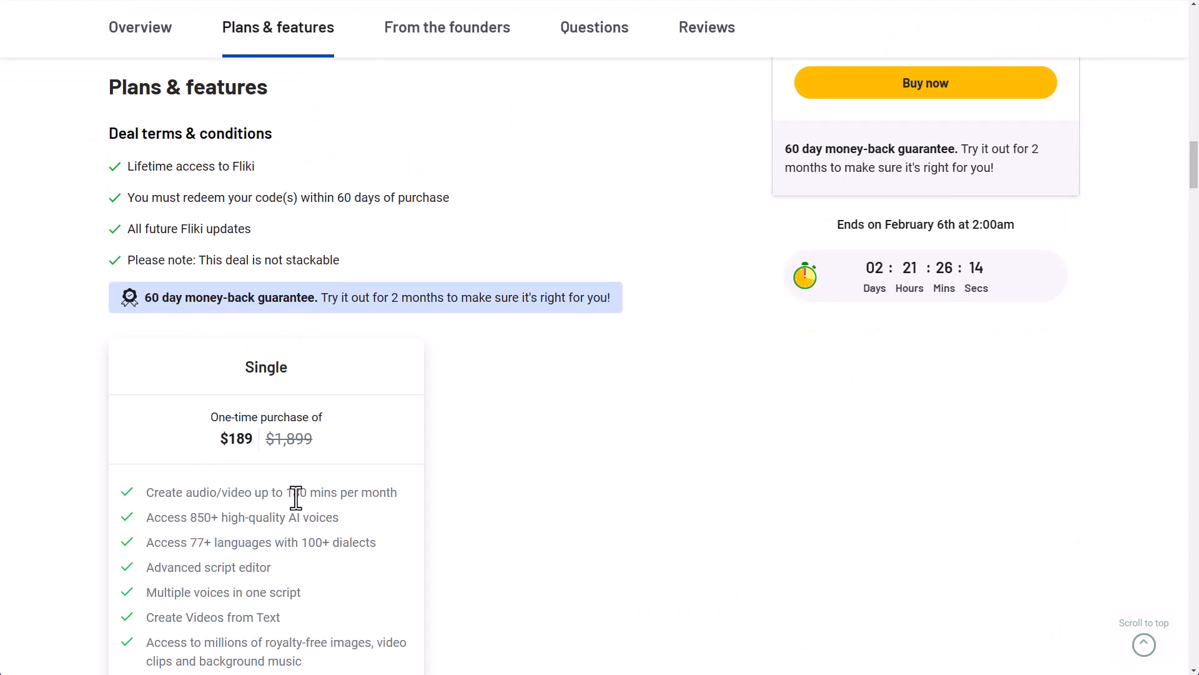
scroll(120, 522, "down", 2)
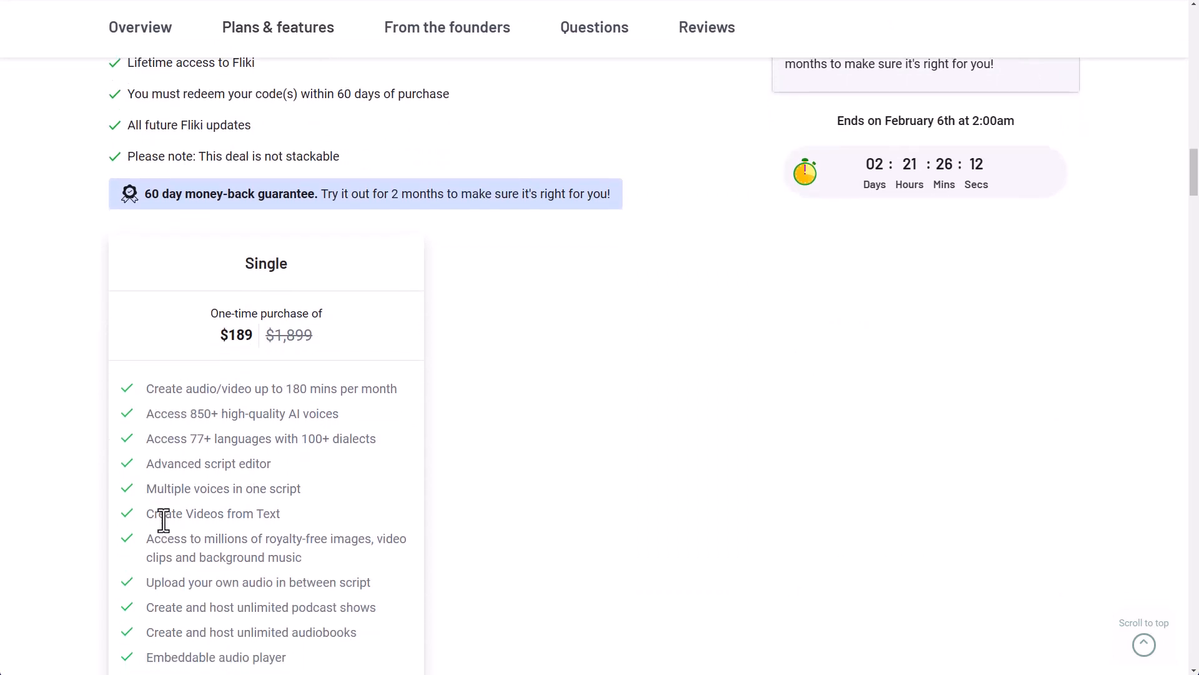
scroll(174, 418, "down", 1)
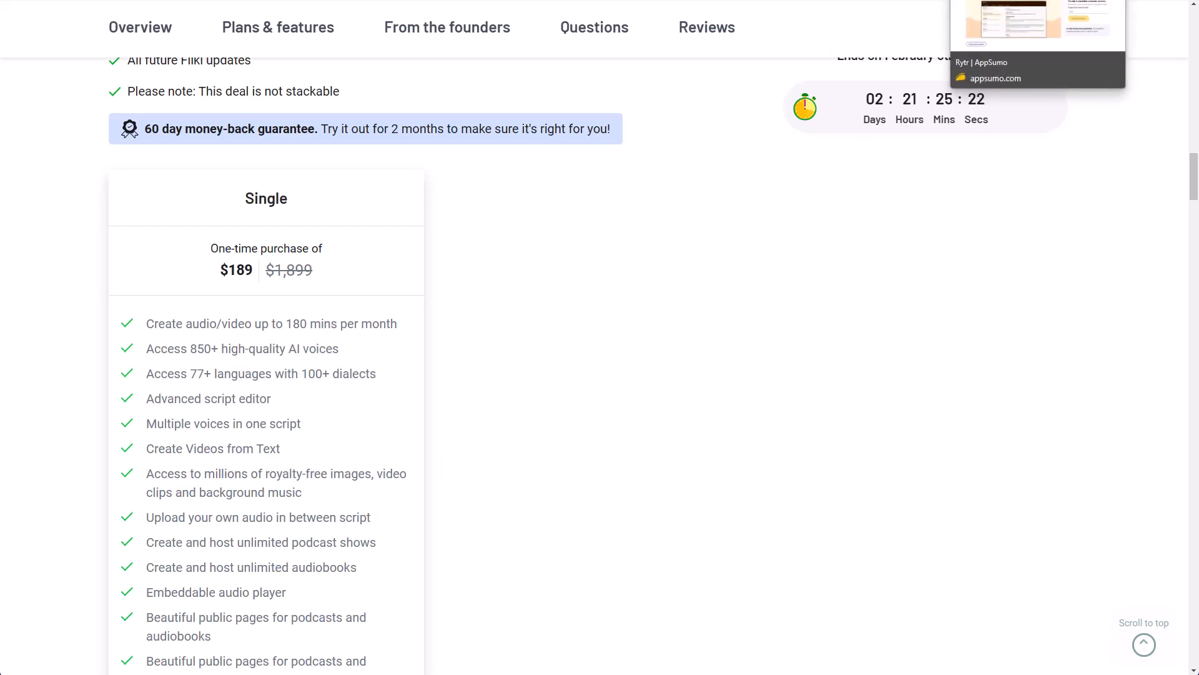
left_click(994, 0)
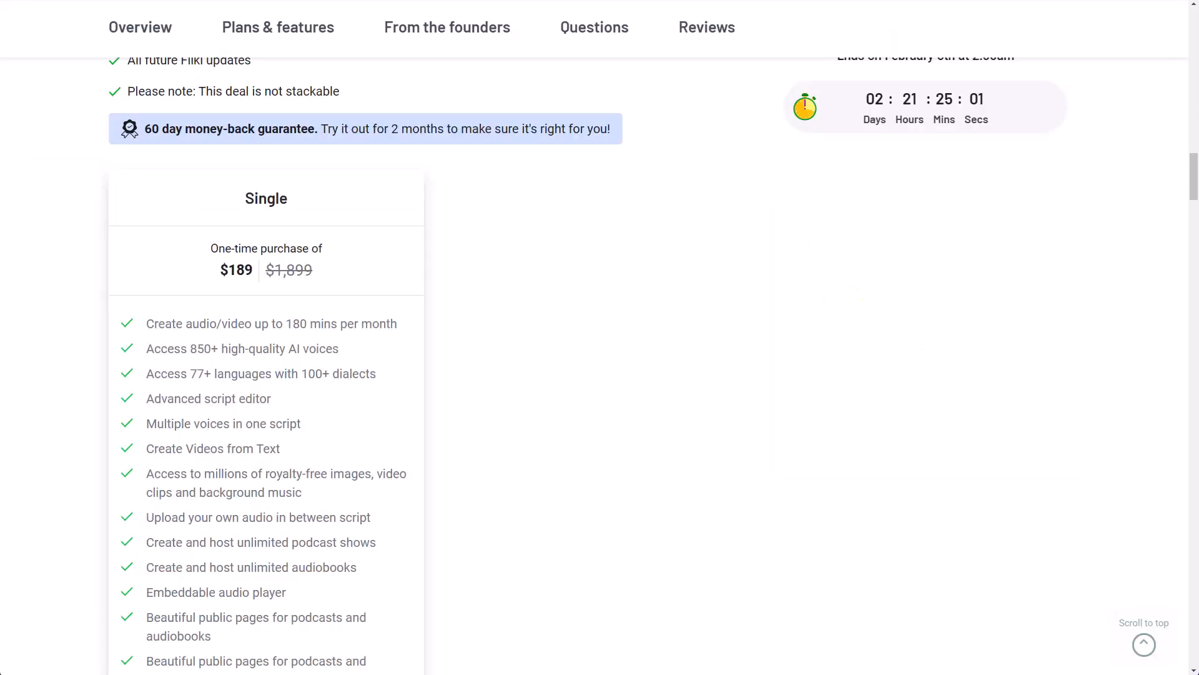
scroll(815, 291, "up", 10)
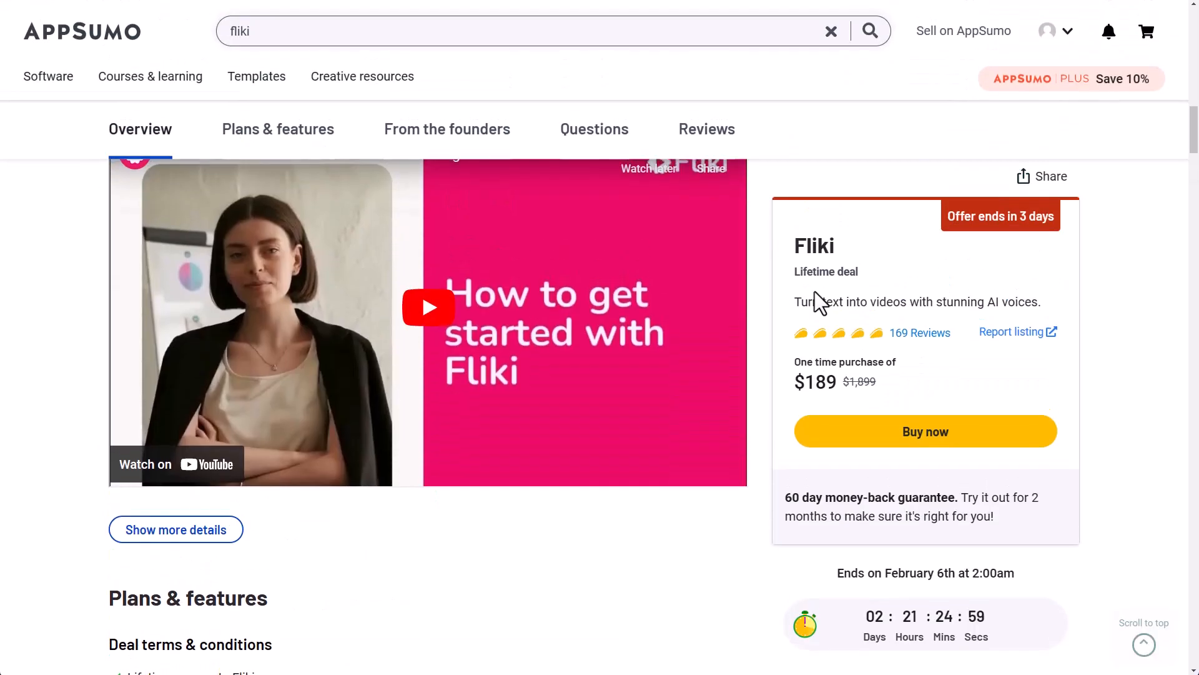
scroll(814, 294, "up", 5)
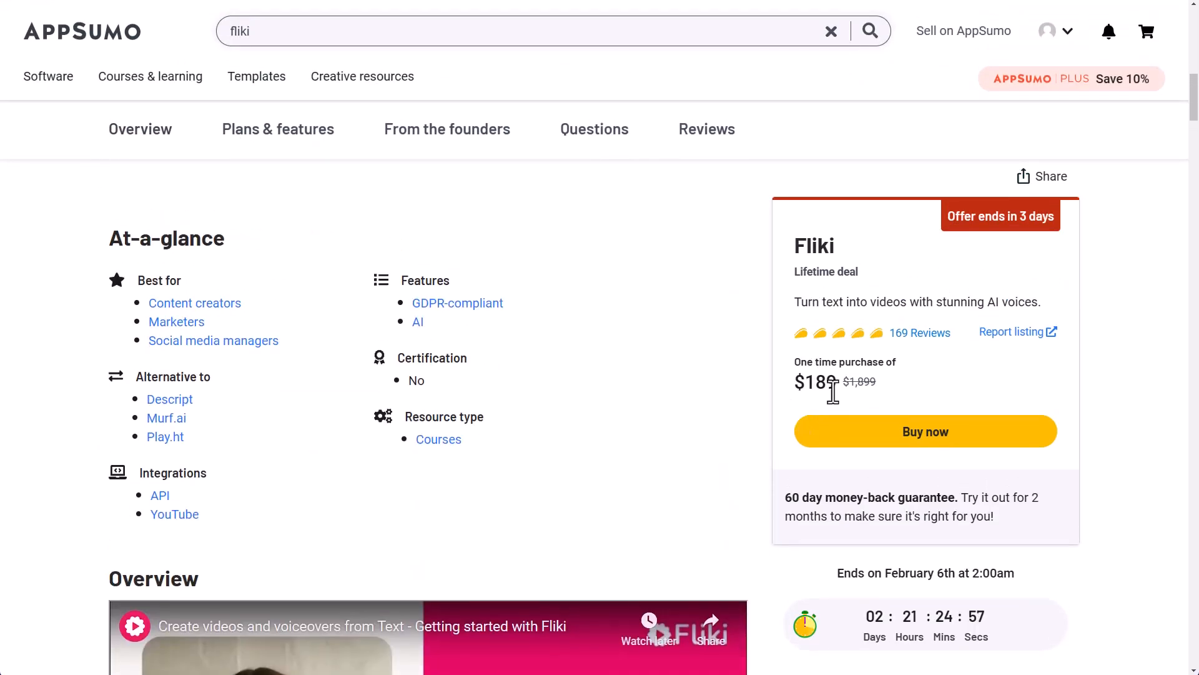